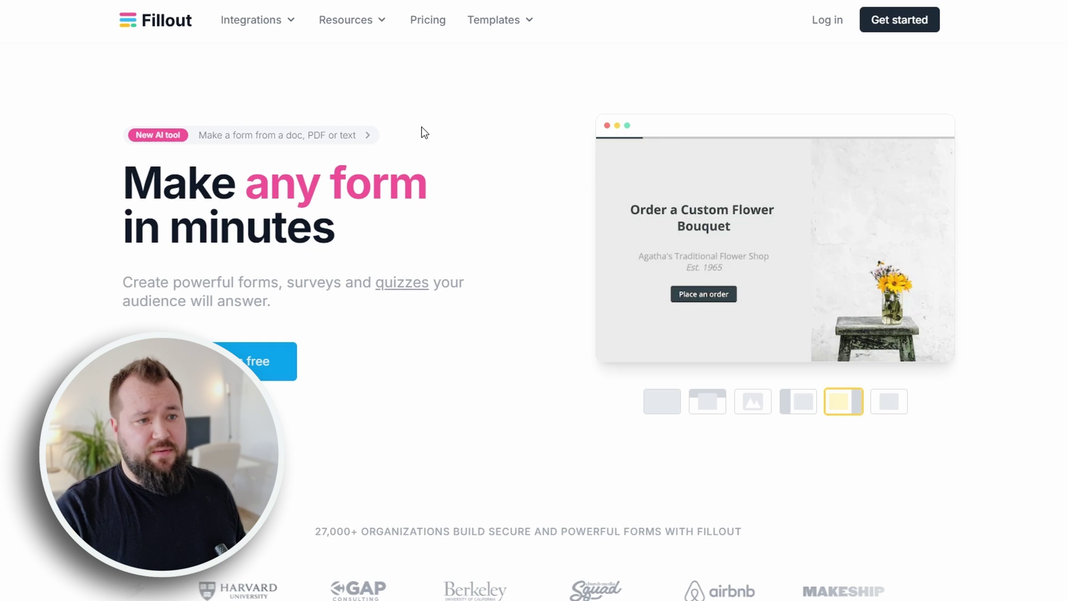
# - Sign in to Fillout and check the account options menu on the Home dashboard
pyautogui.click(833, 21)
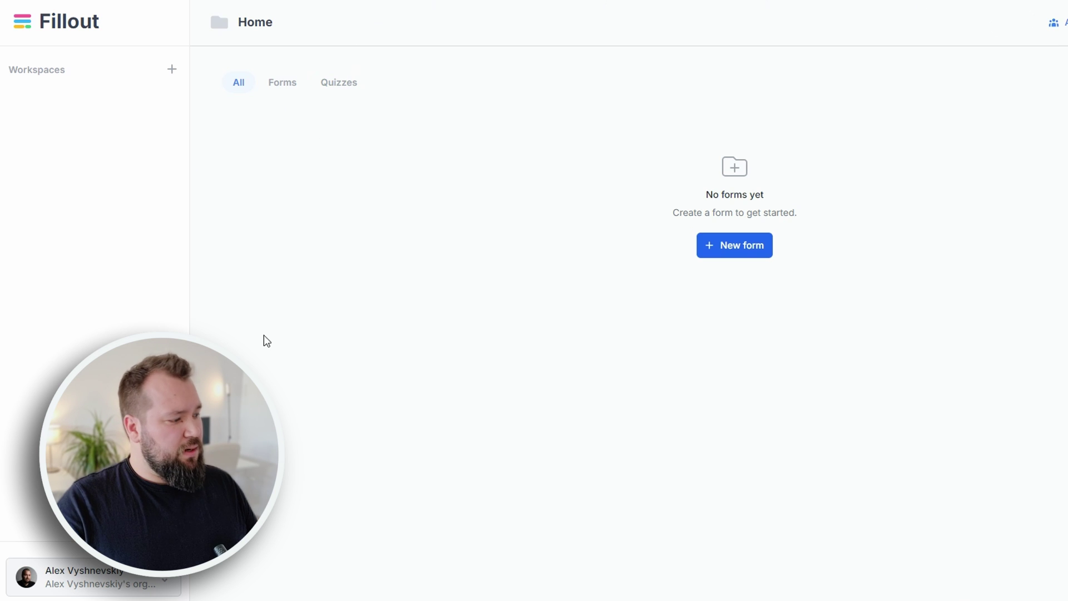
pyautogui.click(160, 580)
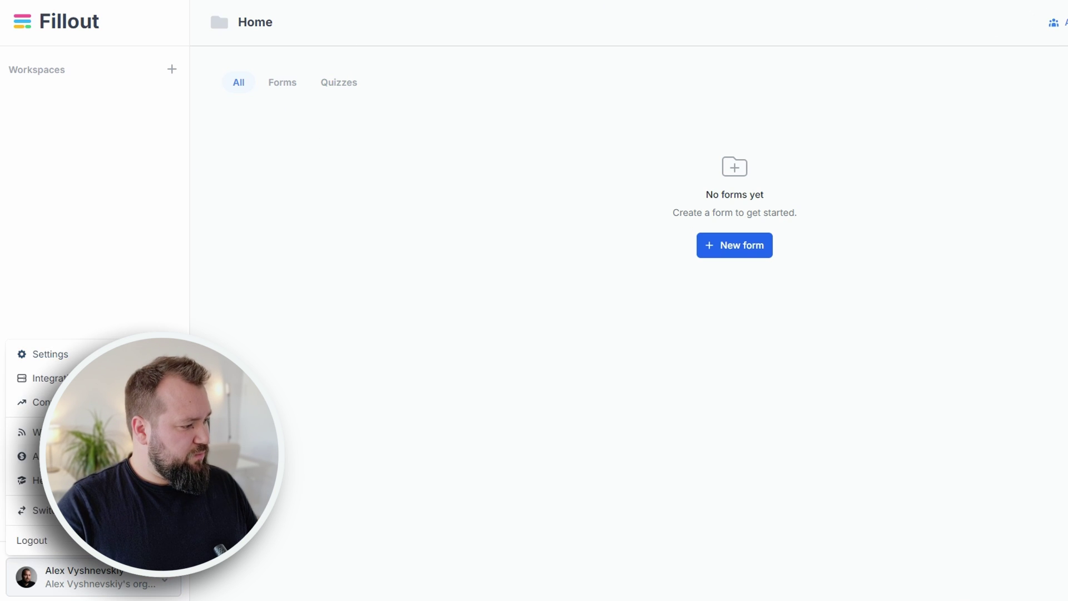
pyautogui.click(335, 305)
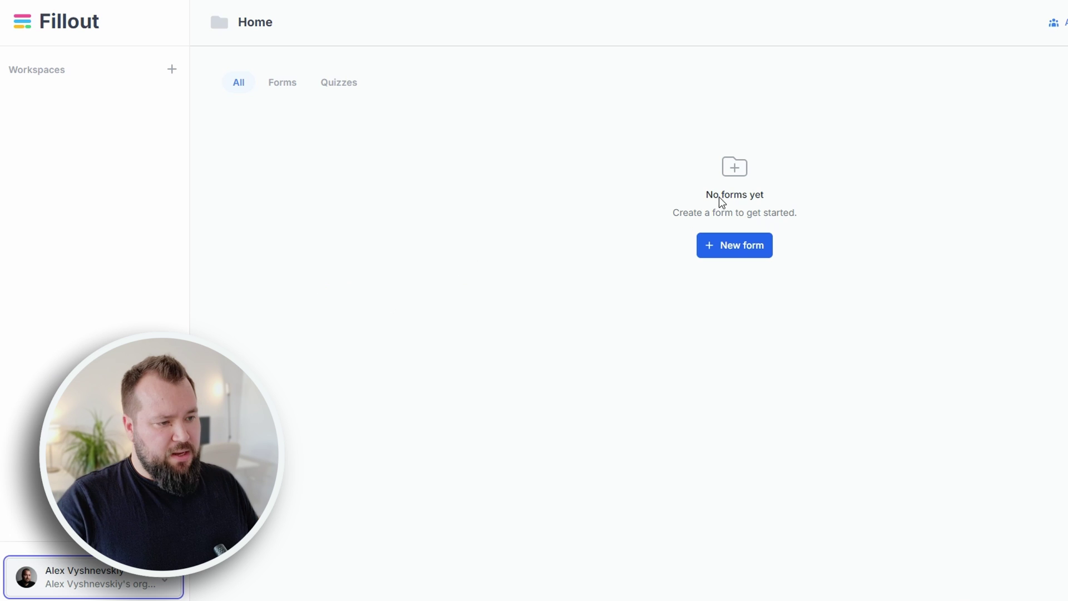
pyautogui.moveTo(722, 199); pyautogui.dragTo(809, 200)
# - Browse the Forms, Quizzes and All tabs, then open and cancel the New workspace dialog
pyautogui.click(285, 85)
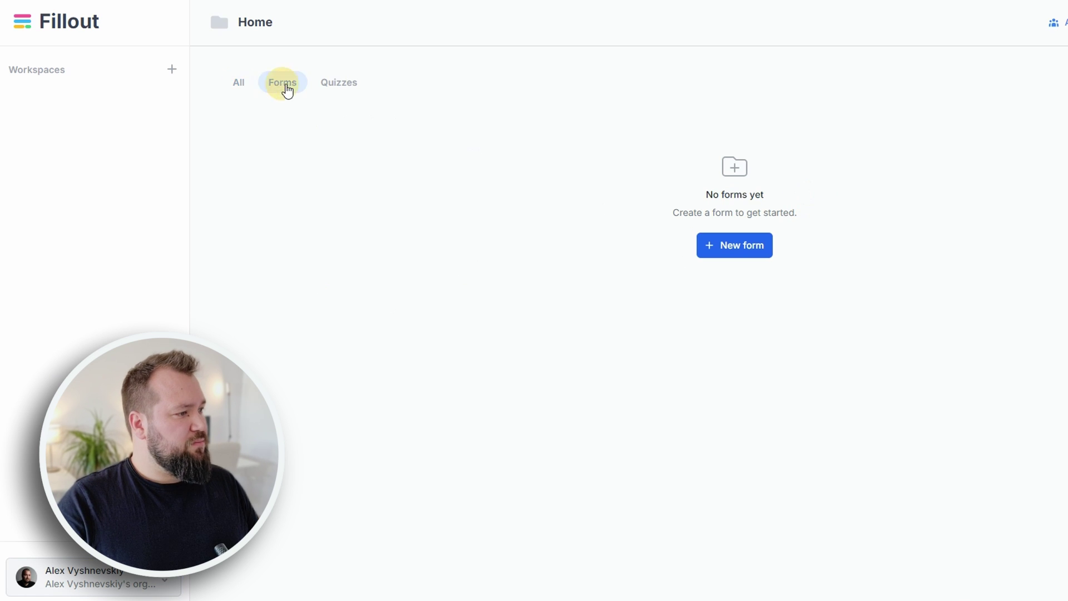
pyautogui.click(330, 84)
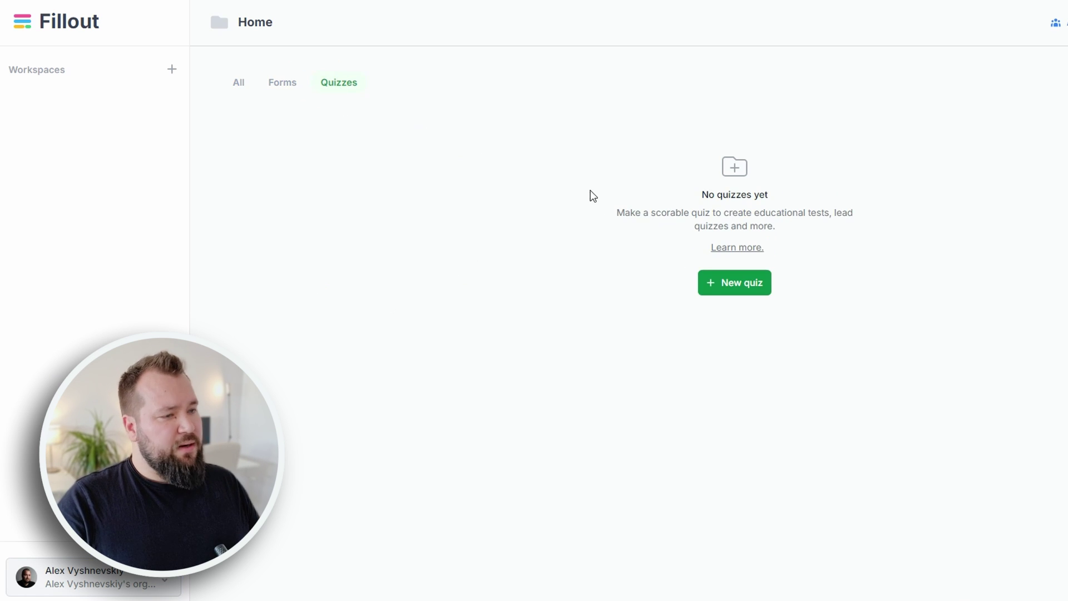
pyautogui.click(270, 85)
pyautogui.click(239, 83)
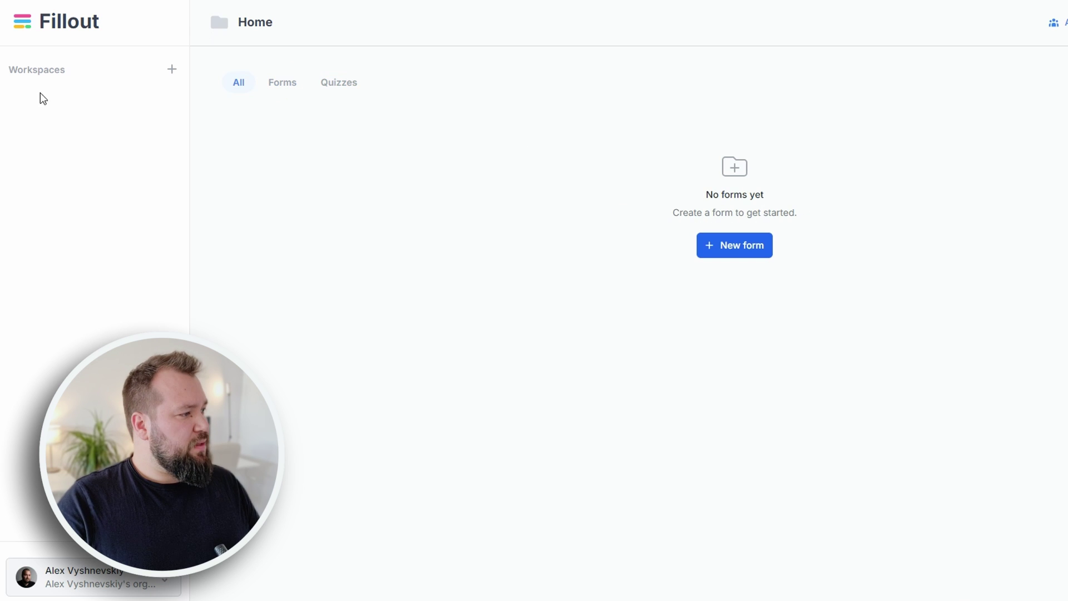
pyautogui.click(172, 70)
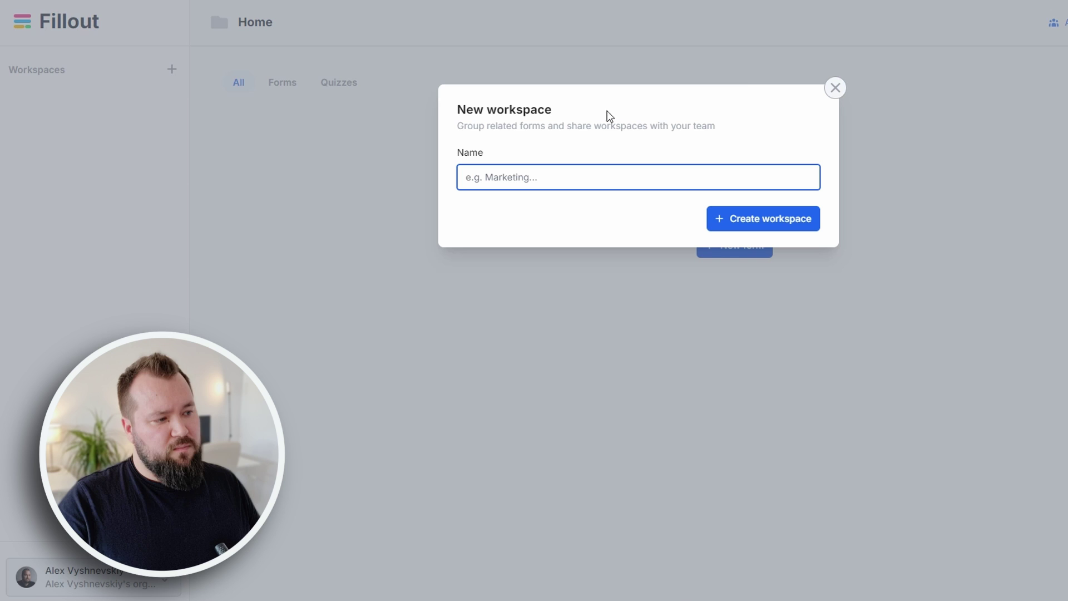
pyautogui.click(835, 87)
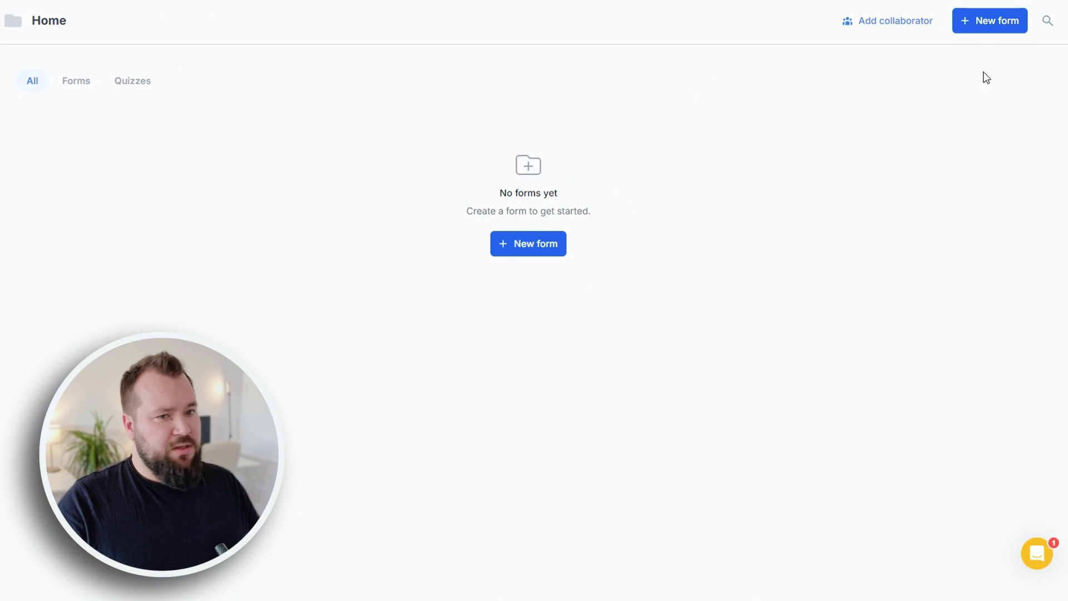
pyautogui.click(990, 22)
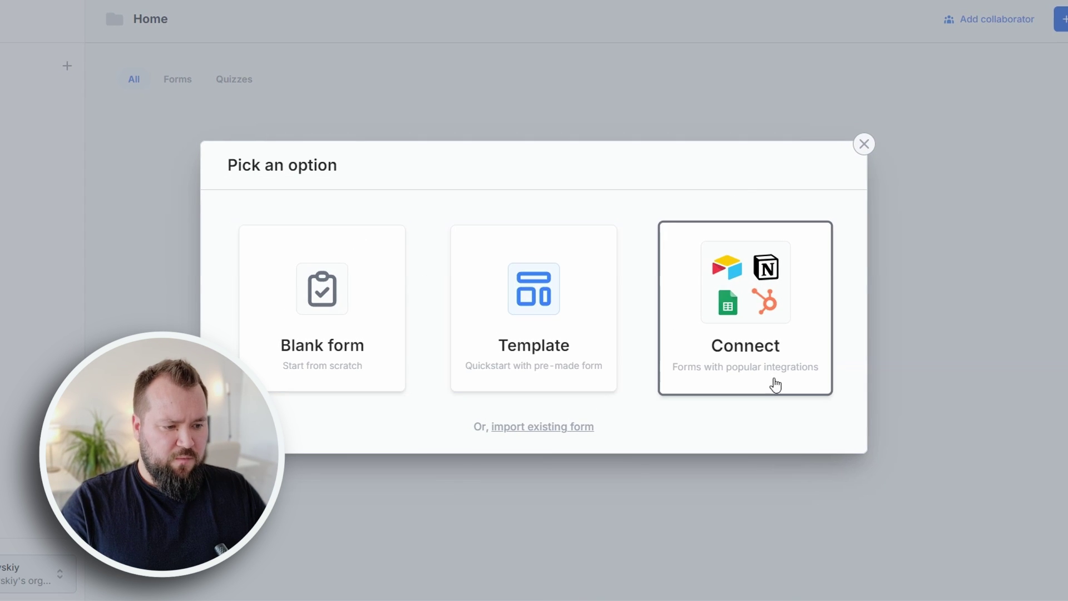
pyautogui.click(561, 362)
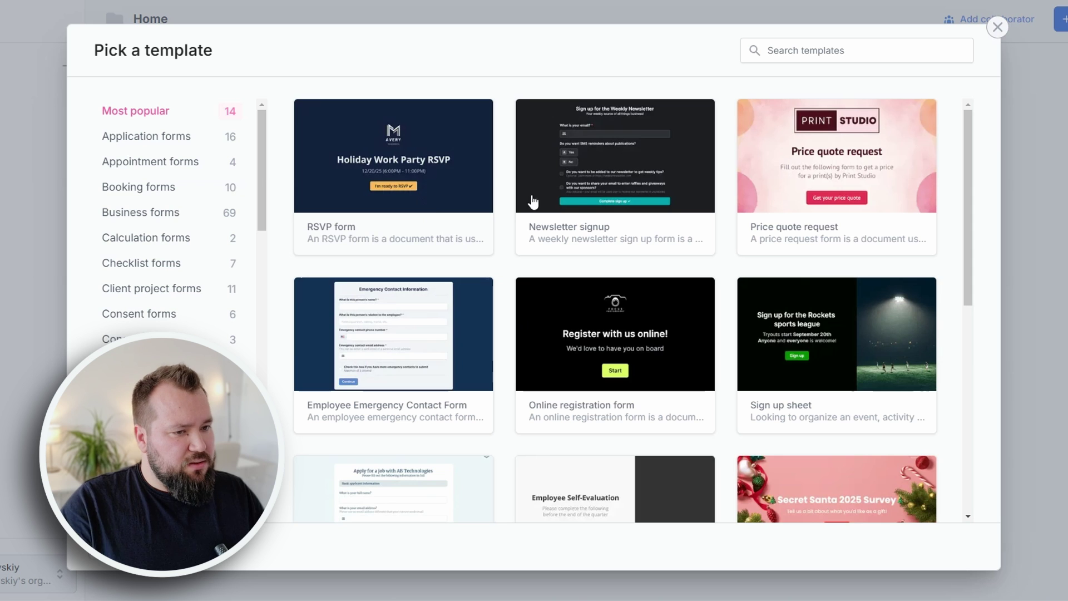
pyautogui.scroll(-2, 662, 198)
pyautogui.scroll(-3, 658, 200)
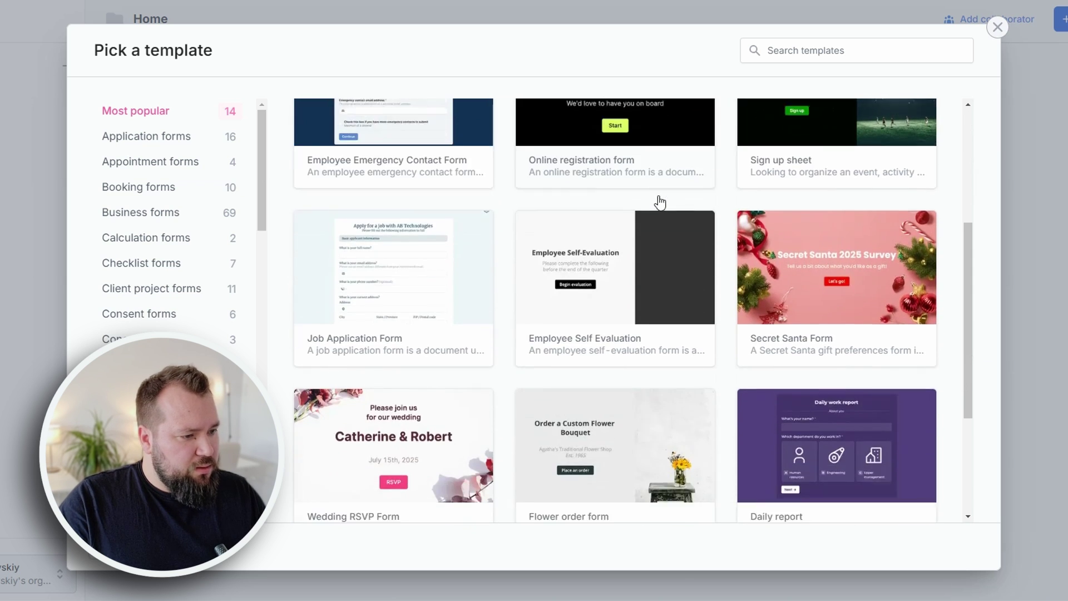
pyautogui.scroll(5, 723, 251)
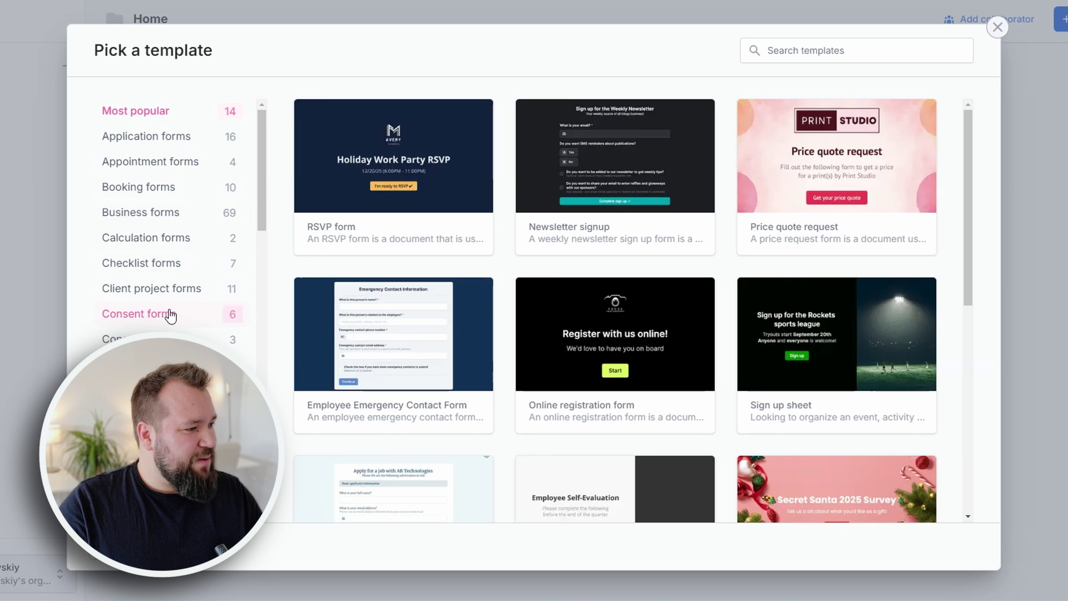
# - Start a blank form from scratch using the Plain theme
pyautogui.click(998, 26)
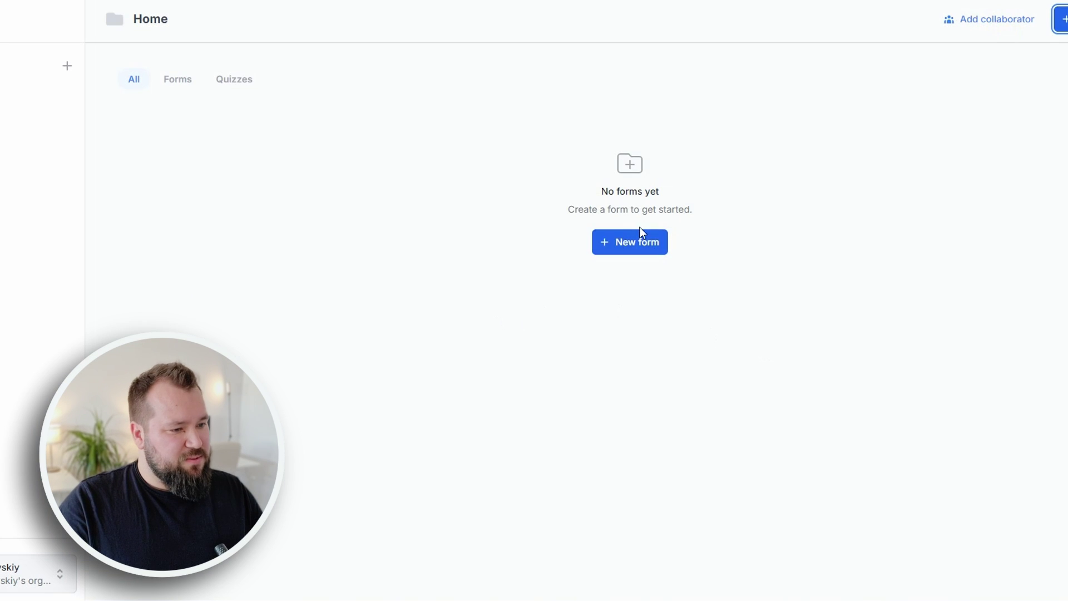
pyautogui.click(633, 243)
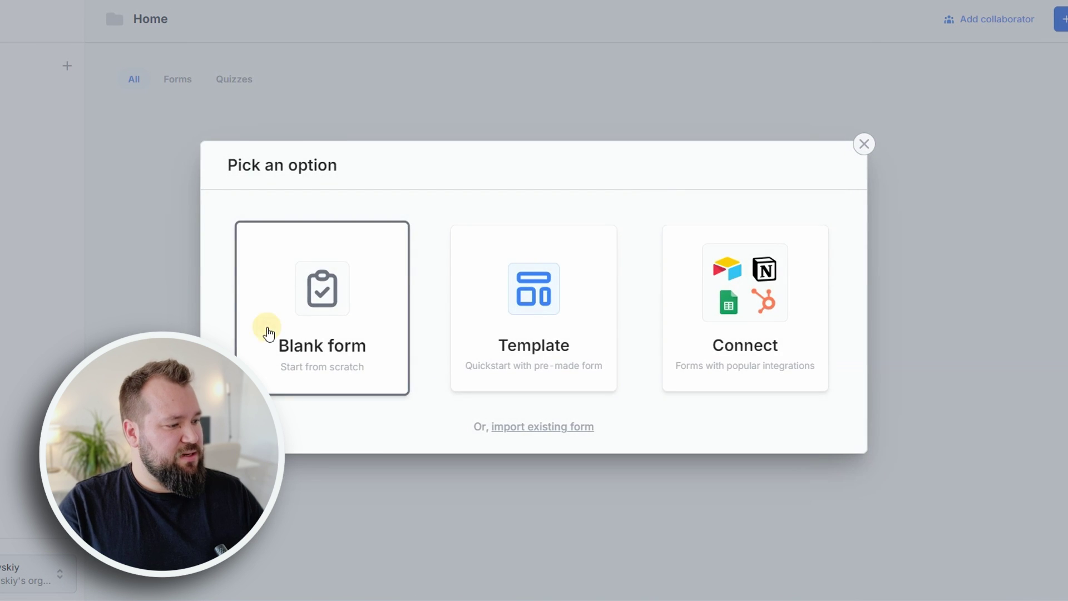
pyautogui.click(269, 334)
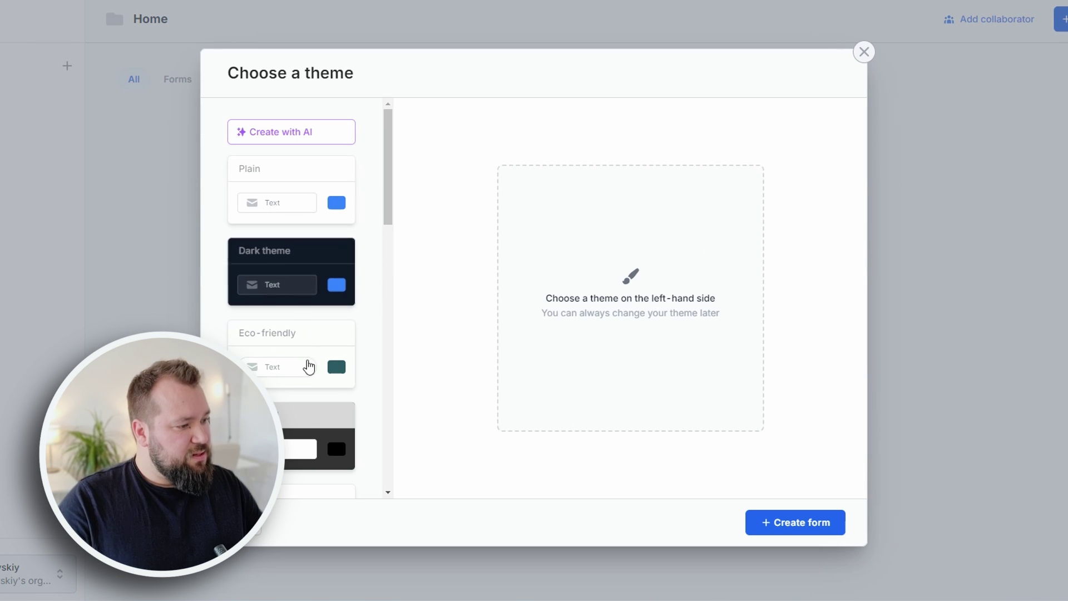
pyautogui.scroll(-1, 305, 405)
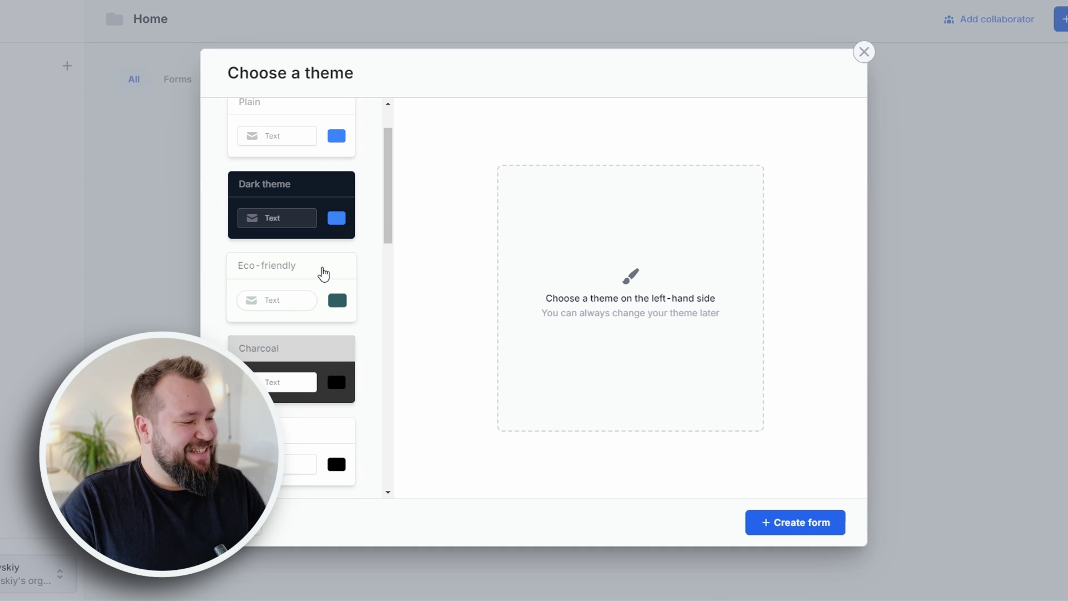
pyautogui.scroll(-1, 322, 277)
pyautogui.scroll(-4, 332, 269)
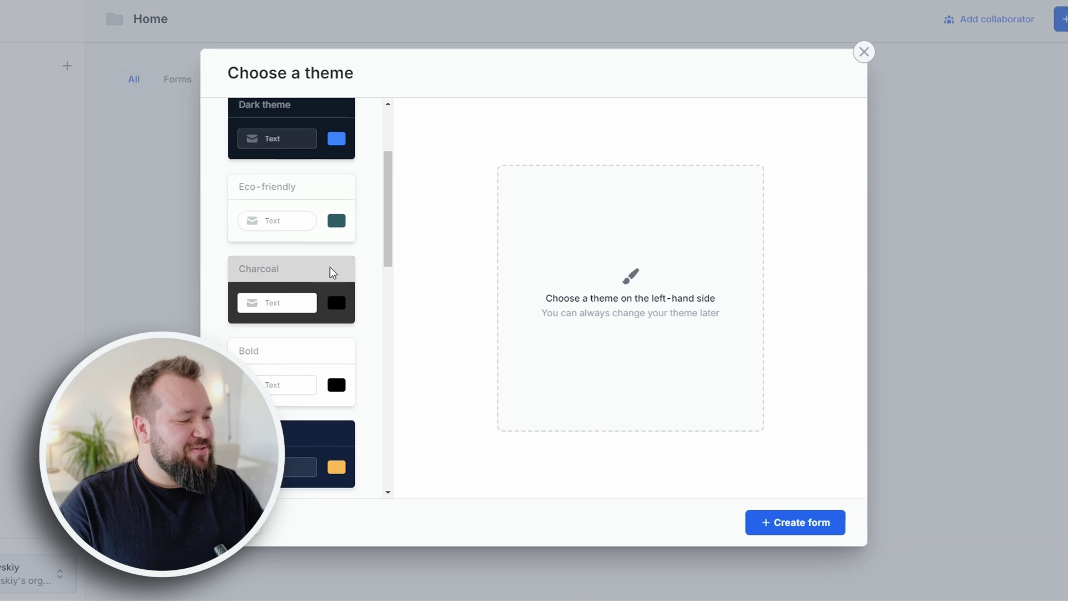
pyautogui.scroll(7, 321, 313)
pyautogui.click(286, 184)
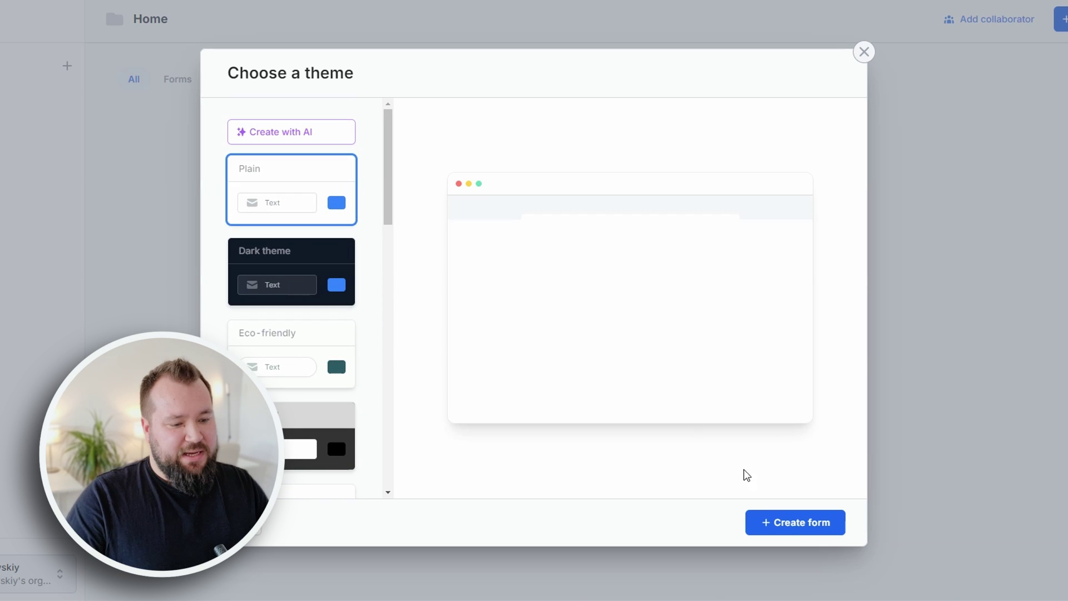
pyautogui.click(797, 529)
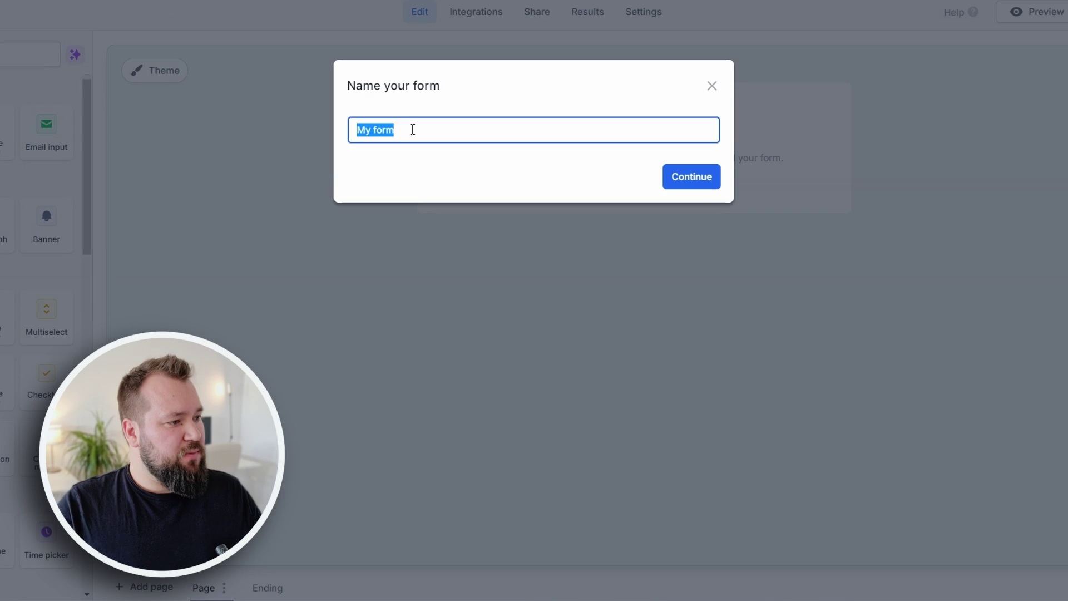
# - Name the new form 'Test Form' and continue to the editor
pyautogui.write('TEST')
pyautogui.hotkey('ctrl', 'a')
pyautogui.write('Test Form')
pyautogui.click(682, 178)
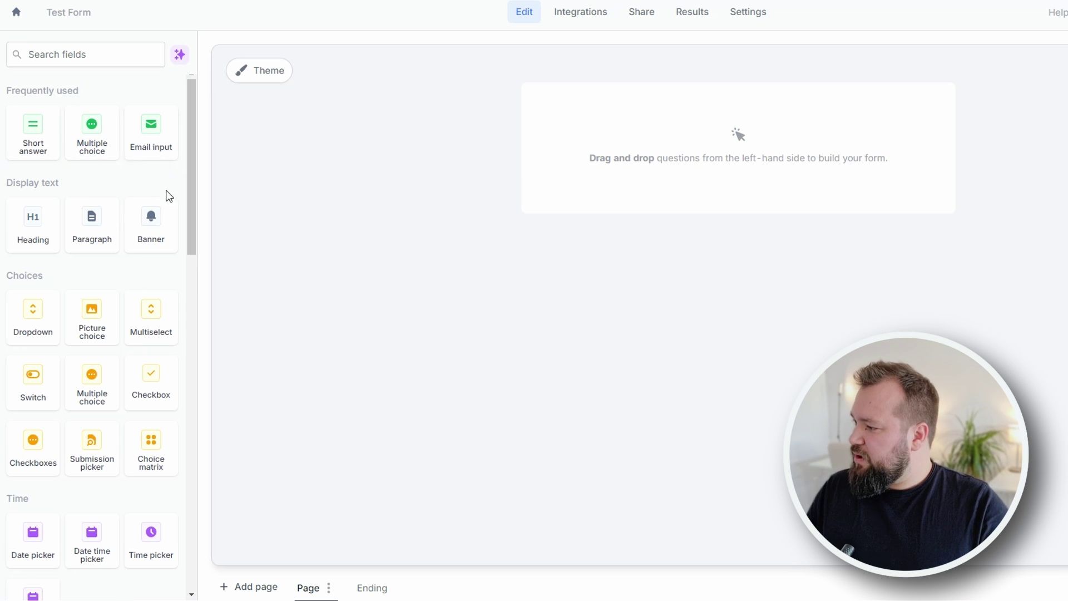
# - Drop a Location coordinates field onto the form above the Submit button
pyautogui.scroll(-1, 115, 214)
pyautogui.scroll(-2, 151, 272)
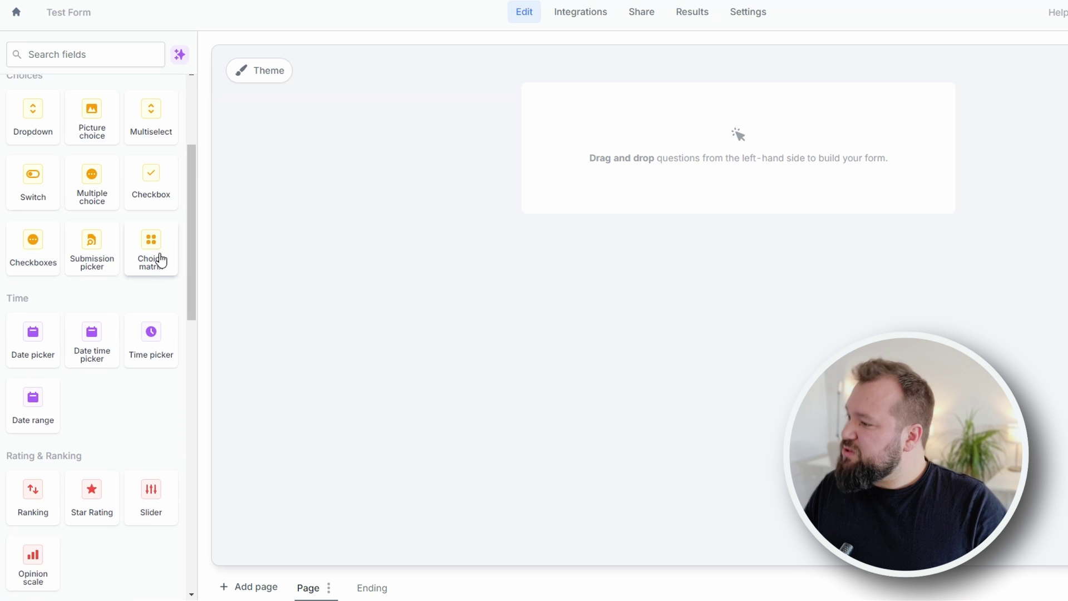
pyautogui.scroll(-1, 160, 261)
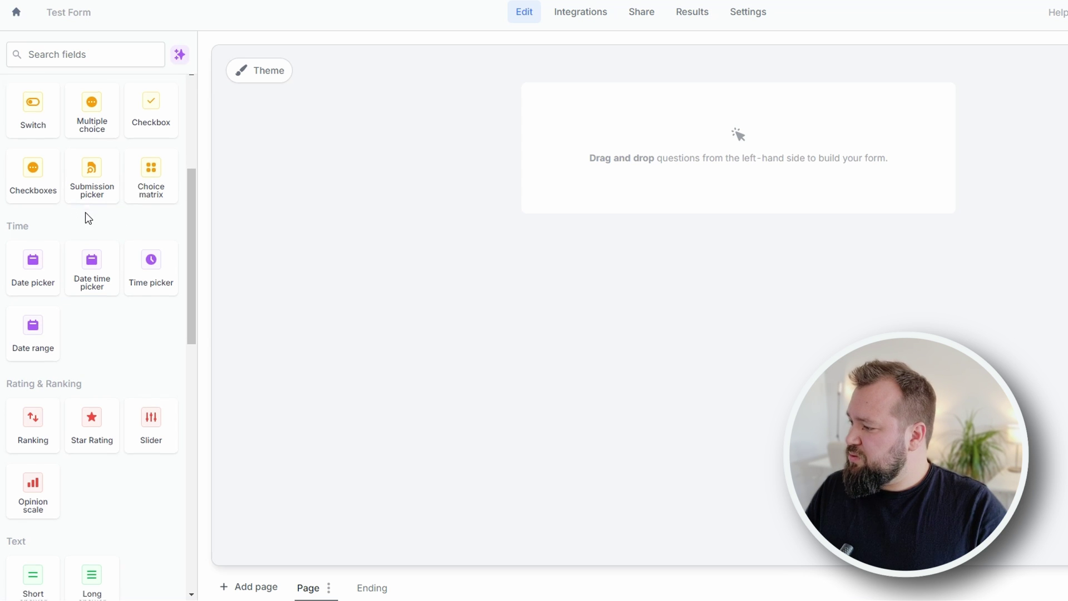
pyautogui.scroll(-2, 85, 211)
pyautogui.scroll(-1, 127, 186)
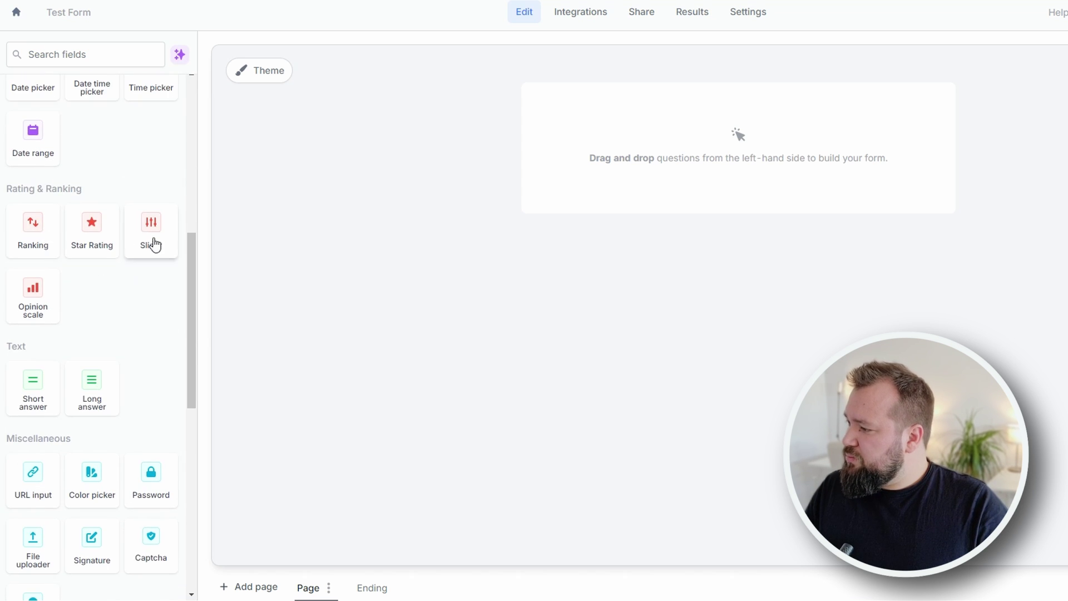
pyautogui.scroll(-2, 161, 327)
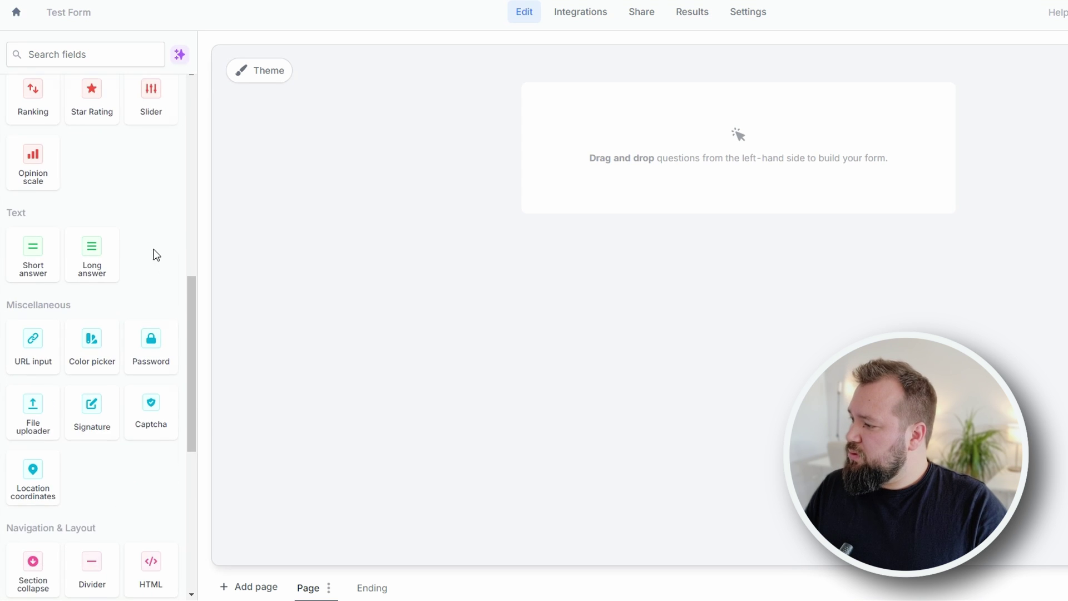
pyautogui.scroll(-2, 155, 252)
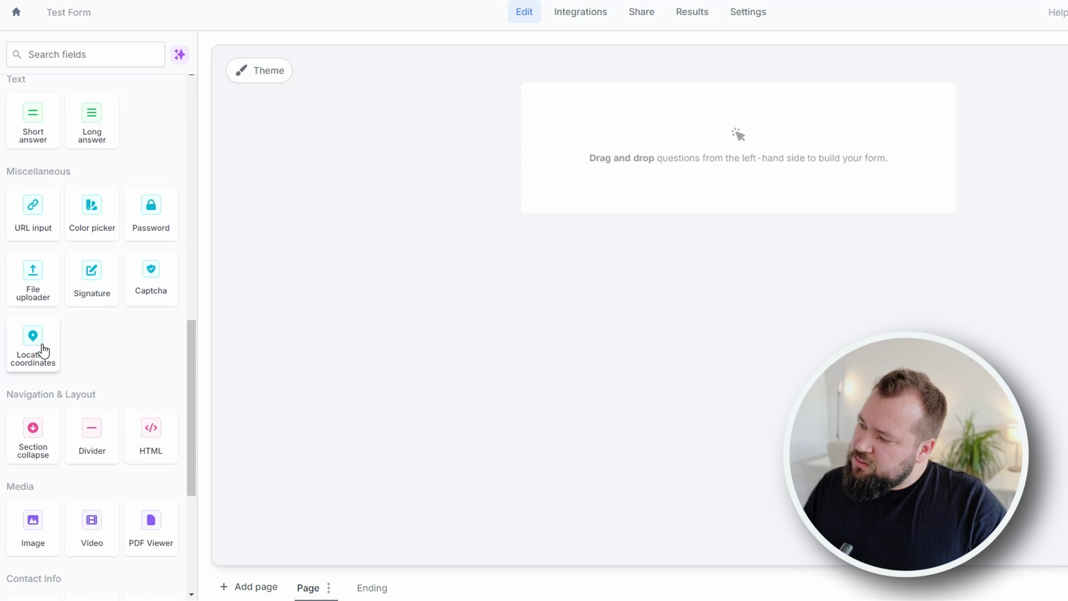
pyautogui.moveTo(43, 350); pyautogui.dragTo(596, 181)
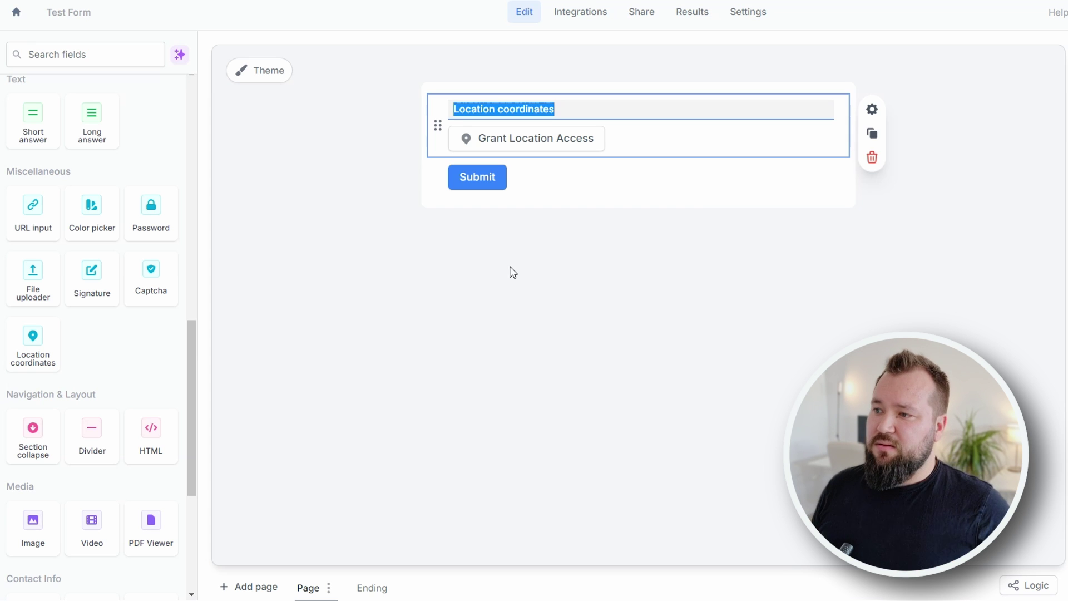
# - Select the Location coordinates field's title text and review the form page
pyautogui.tripleClick(583, 108)
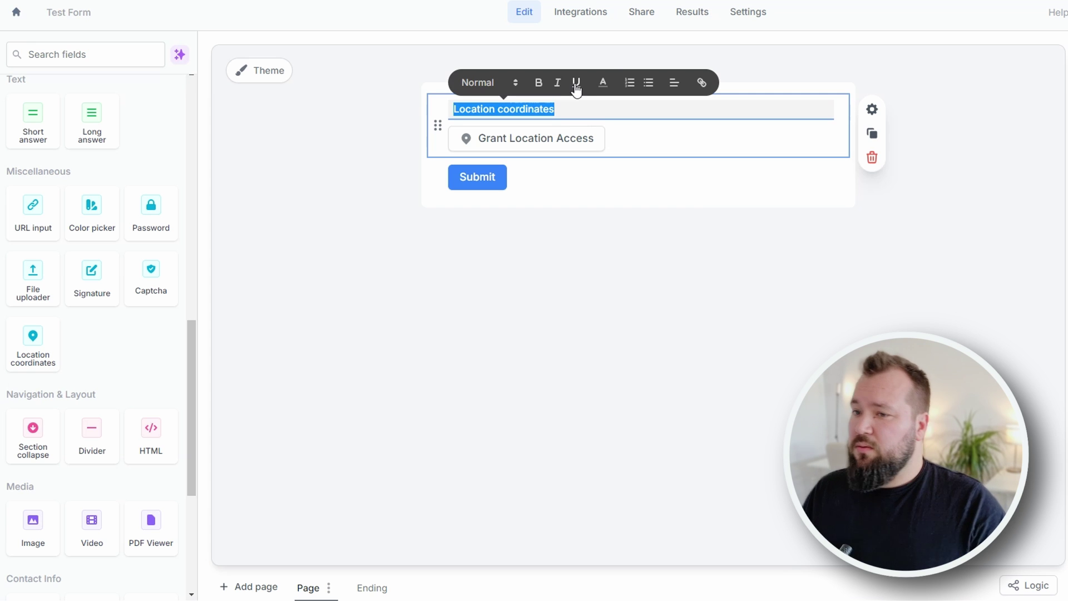
pyautogui.scroll(-5, 88, 519)
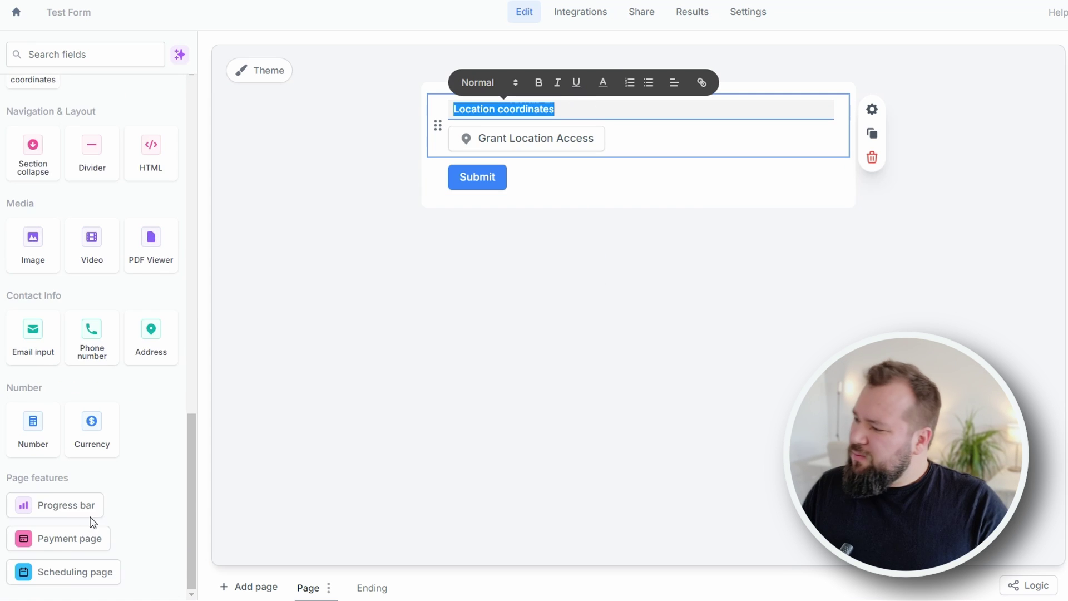
pyautogui.scroll(9, 116, 478)
pyautogui.scroll(7, 115, 478)
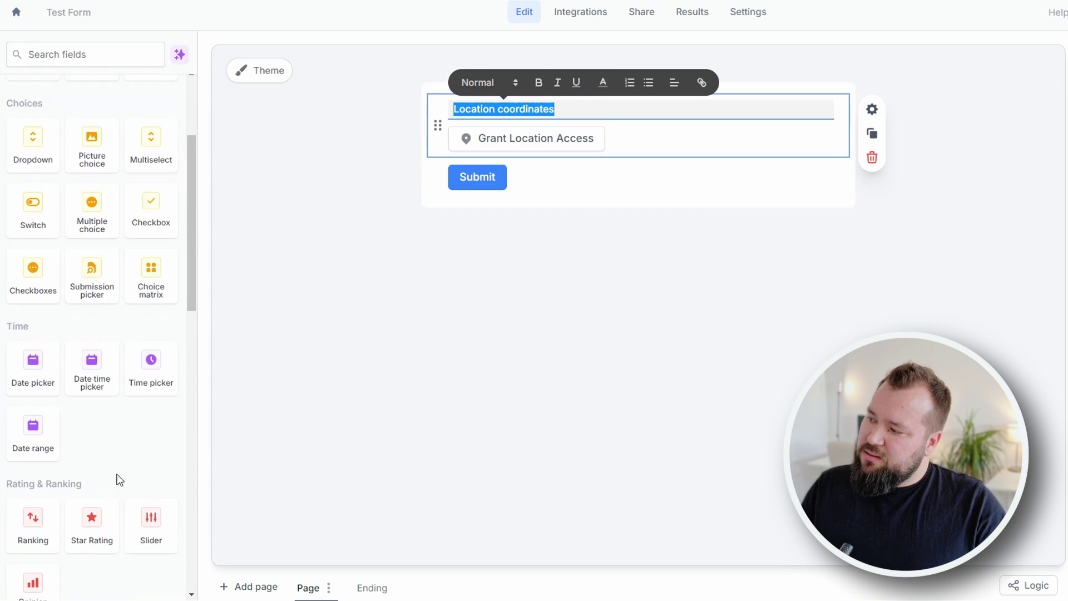
pyautogui.scroll(-5, 150, 286)
pyautogui.scroll(-3, 129, 320)
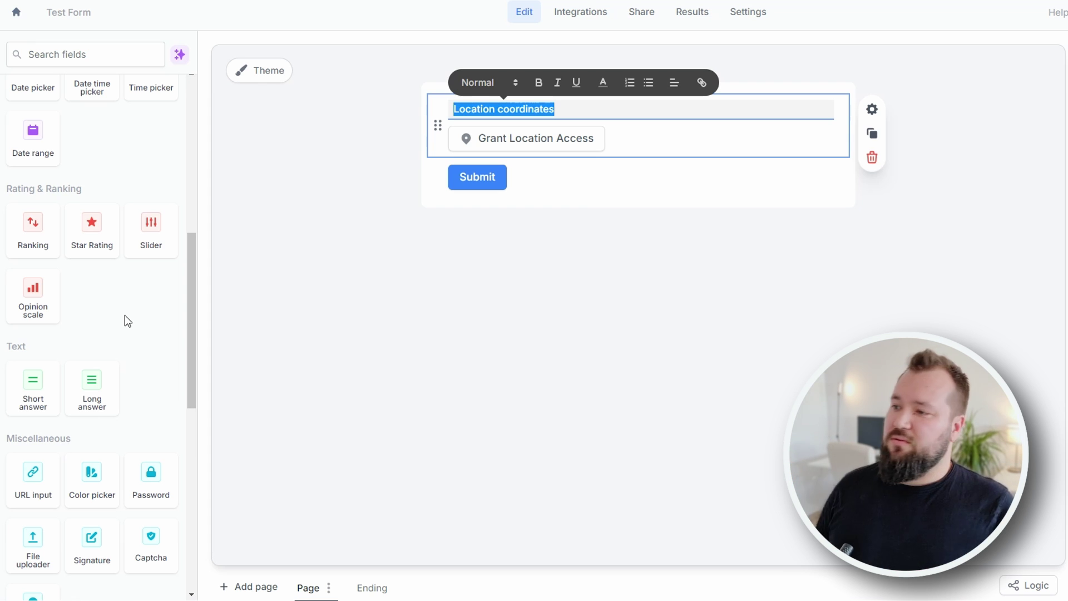
pyautogui.scroll(-3, 134, 328)
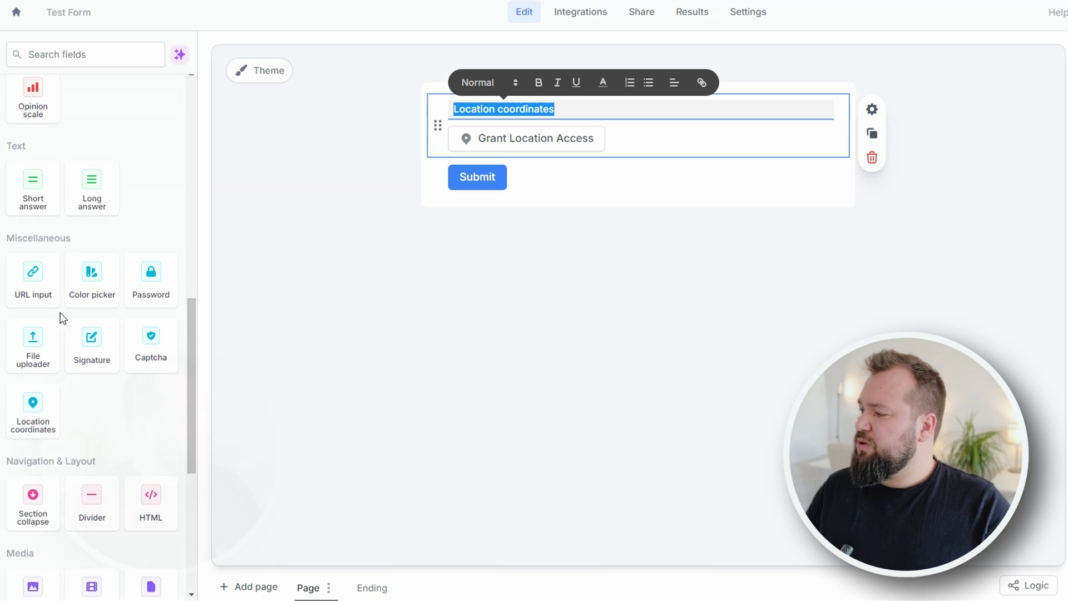
# - Place a File uploader field below Location coordinates and dismiss the settings tip
pyautogui.moveTo(57, 323); pyautogui.dragTo(584, 188)
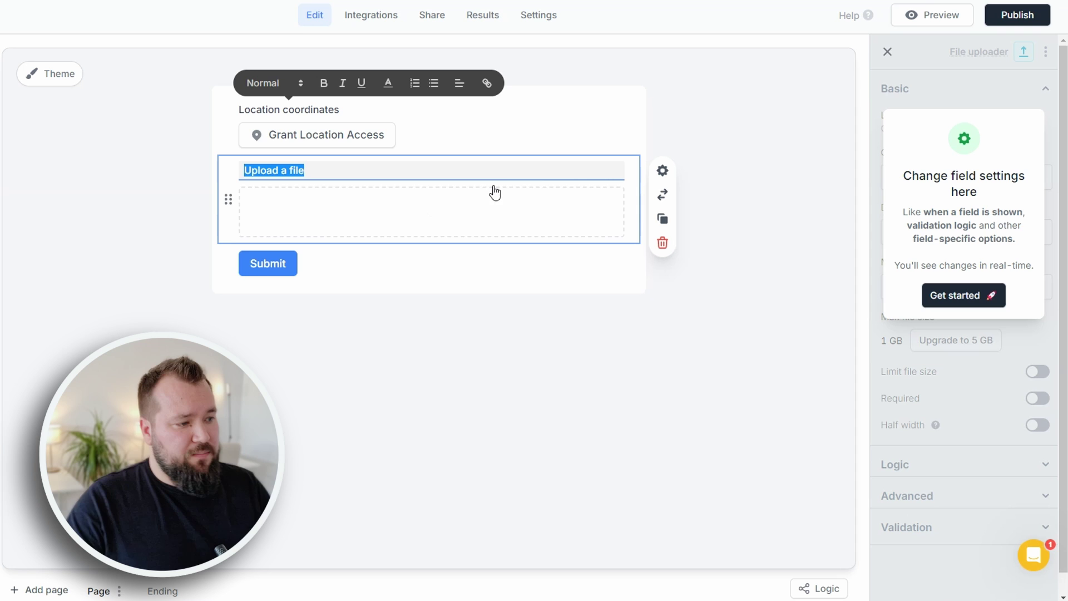
pyautogui.click(237, 189)
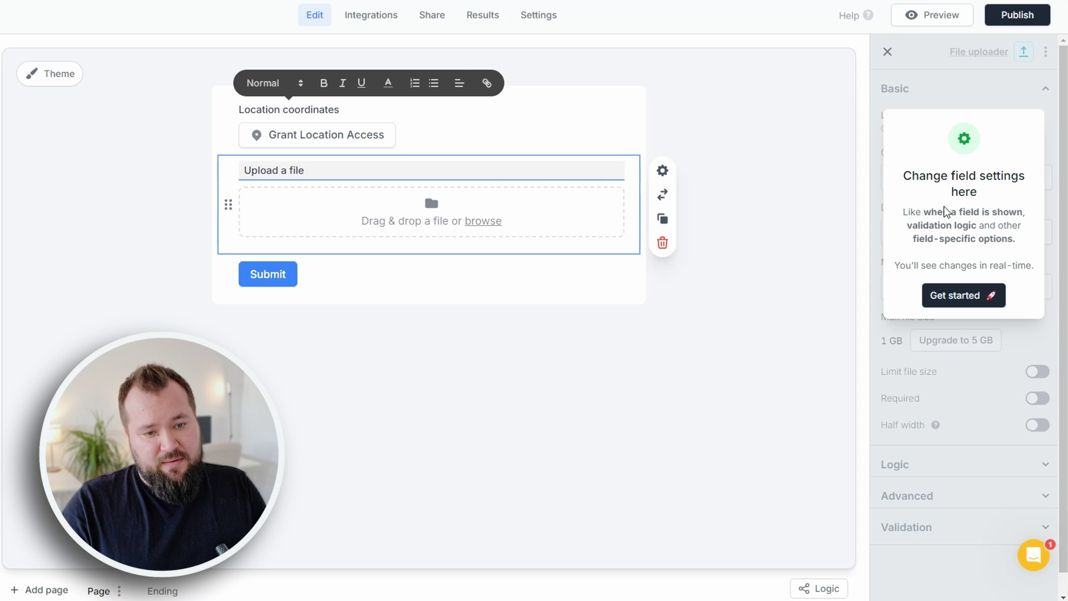
pyautogui.click(973, 291)
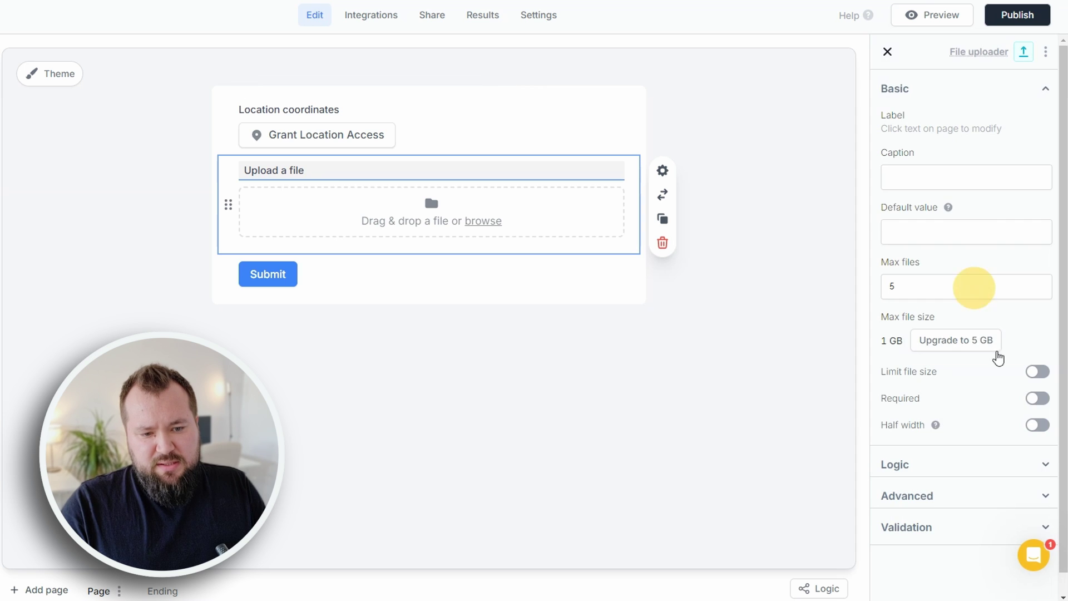
# - Highlight the max file size label and its 1 GB limit in the upload settings
pyautogui.moveTo(880, 317)
pyautogui.mouseDown()
pyautogui.moveTo(940, 322)
pyautogui.moveTo(878, 323)
pyautogui.mouseUp()
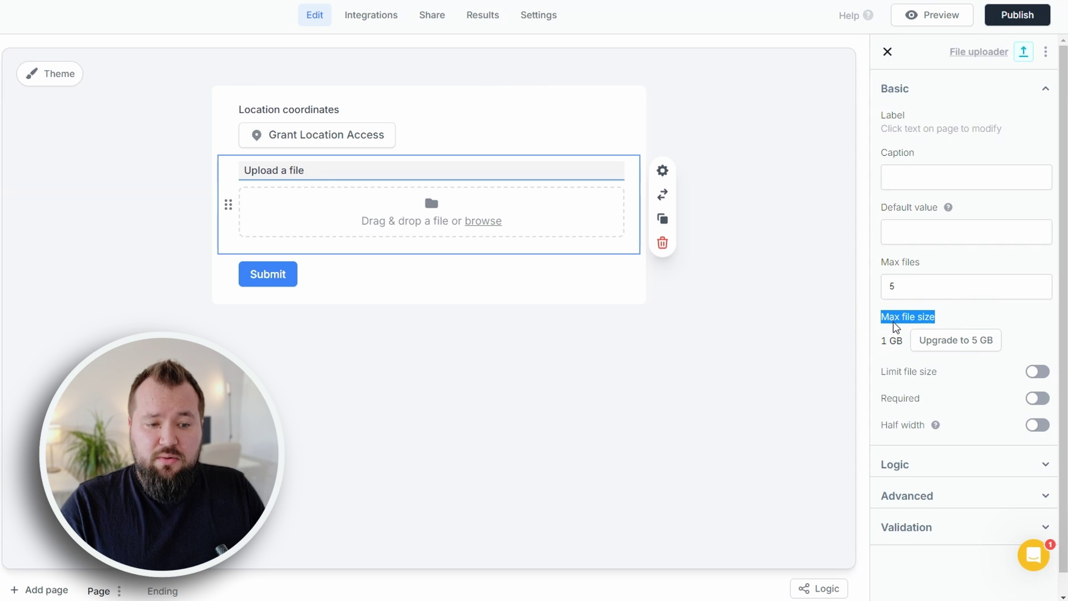
pyautogui.tripleClick(890, 340)
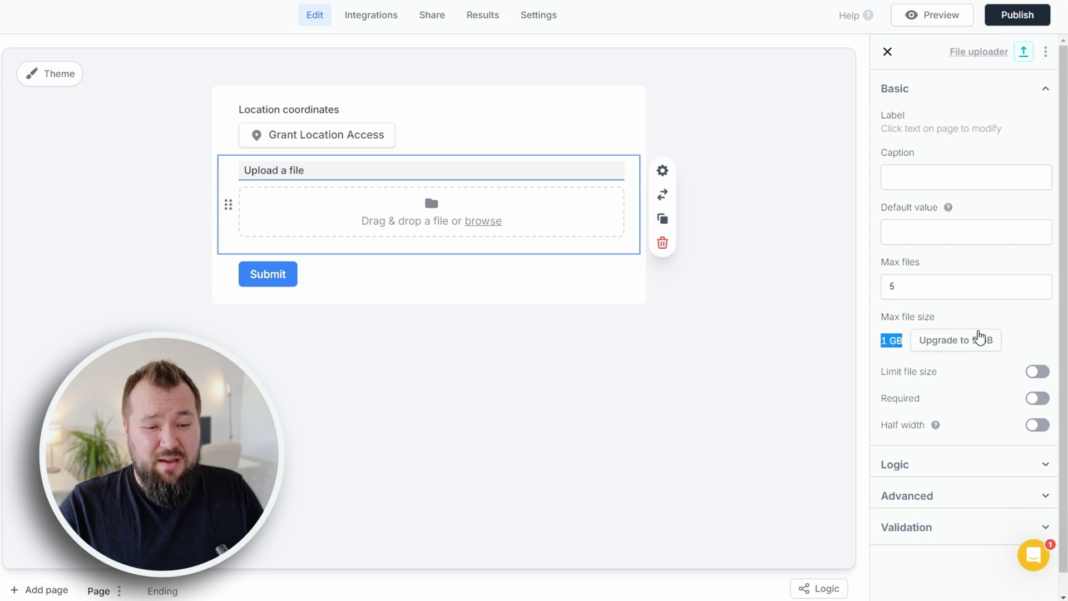
pyautogui.click(984, 322)
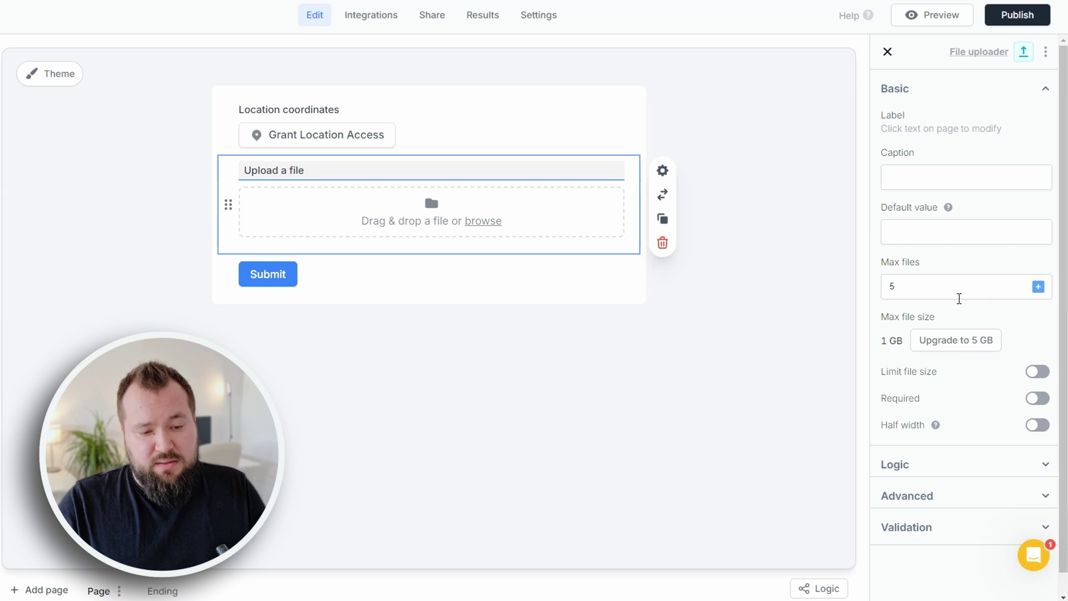
pyautogui.tripleClick(897, 307)
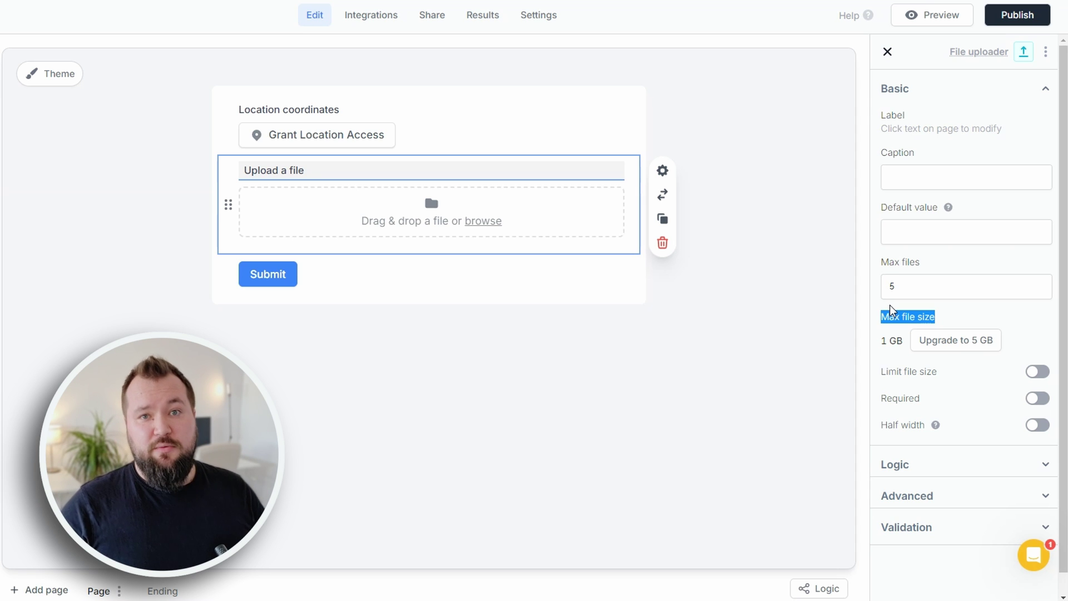
pyautogui.click(929, 324)
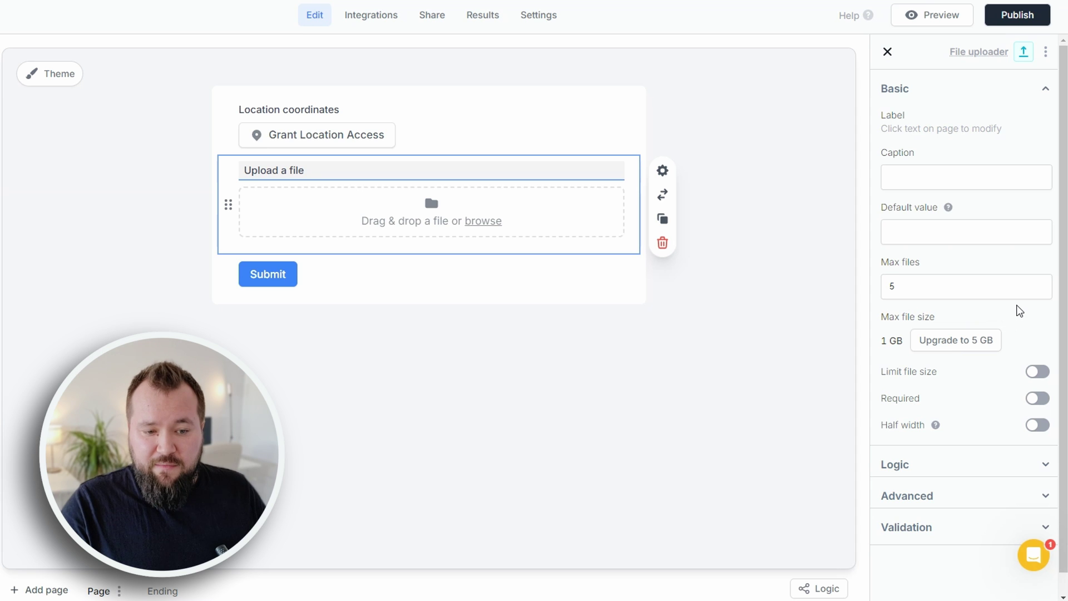
pyautogui.scroll(-1, 1018, 350)
pyautogui.click(1039, 352)
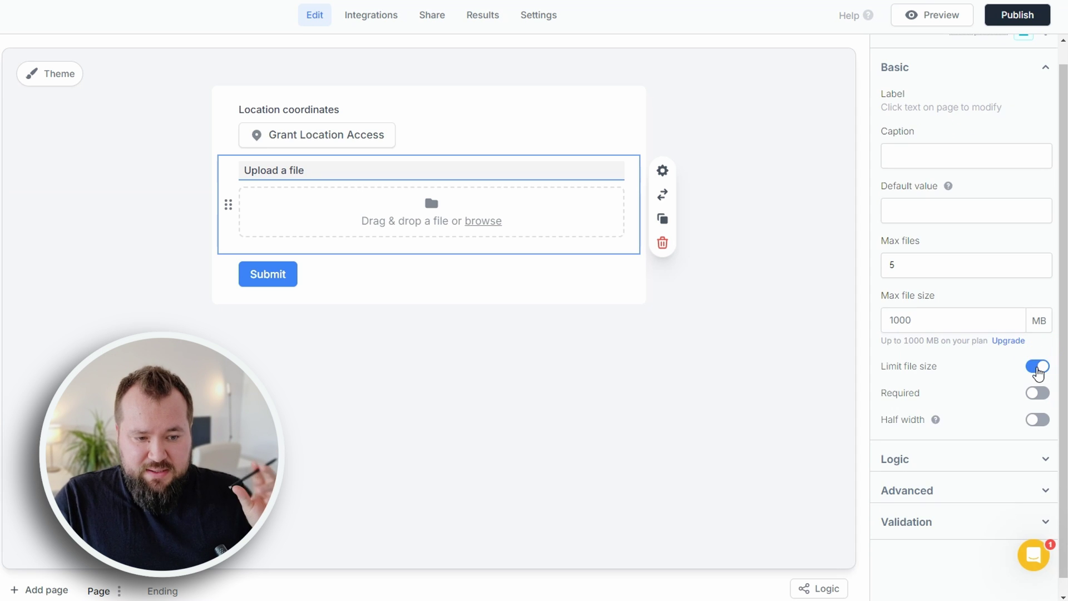
pyautogui.click(1038, 369)
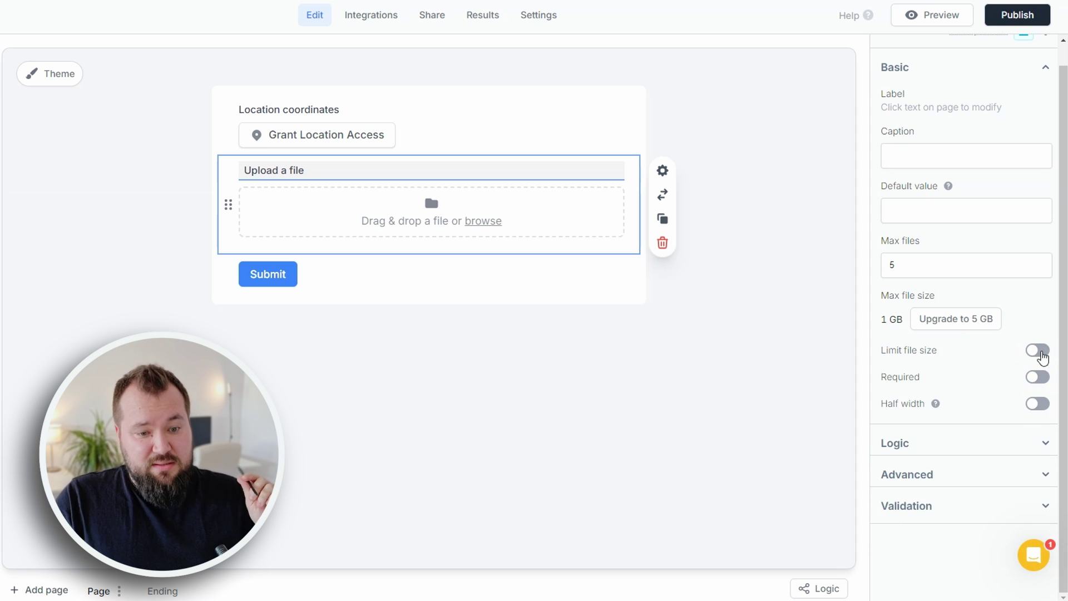
pyautogui.click(1036, 404)
pyautogui.click(1037, 405)
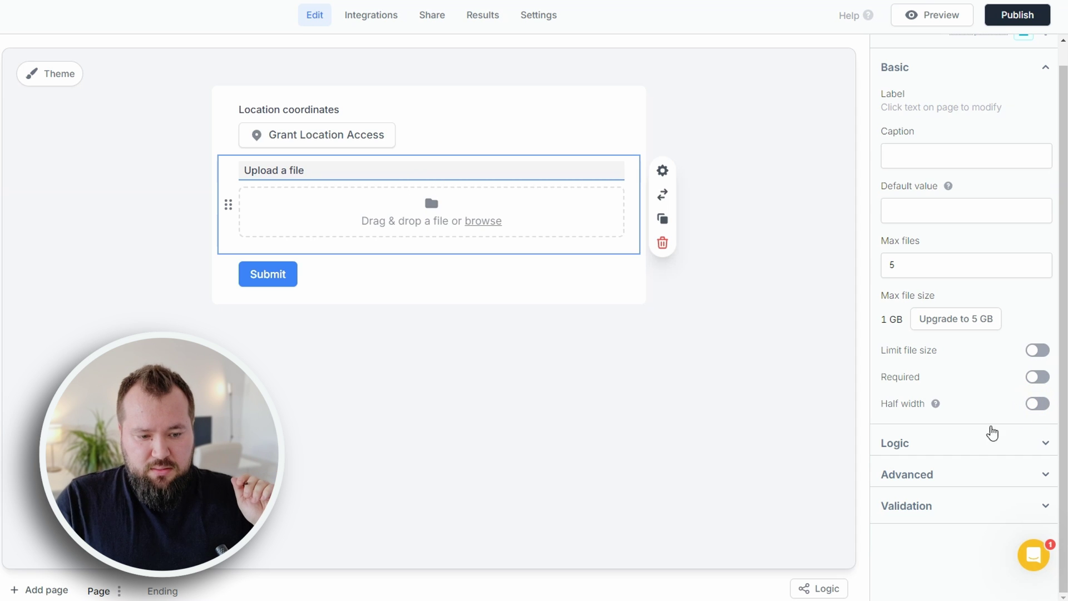
pyautogui.click(975, 441)
pyautogui.scroll(-3, 995, 433)
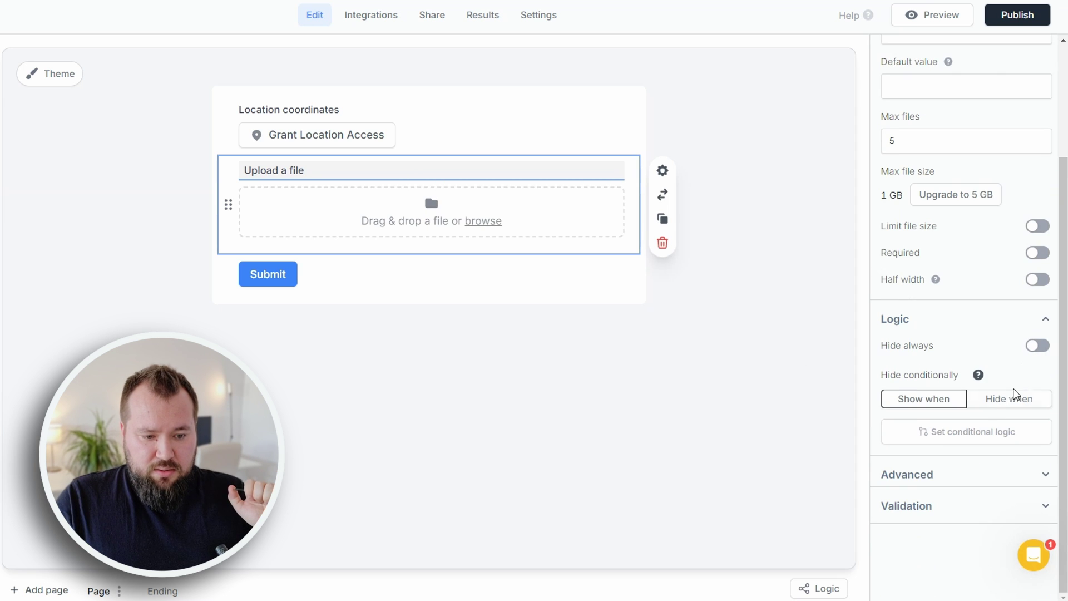
pyautogui.click(953, 473)
pyautogui.scroll(-1, 984, 407)
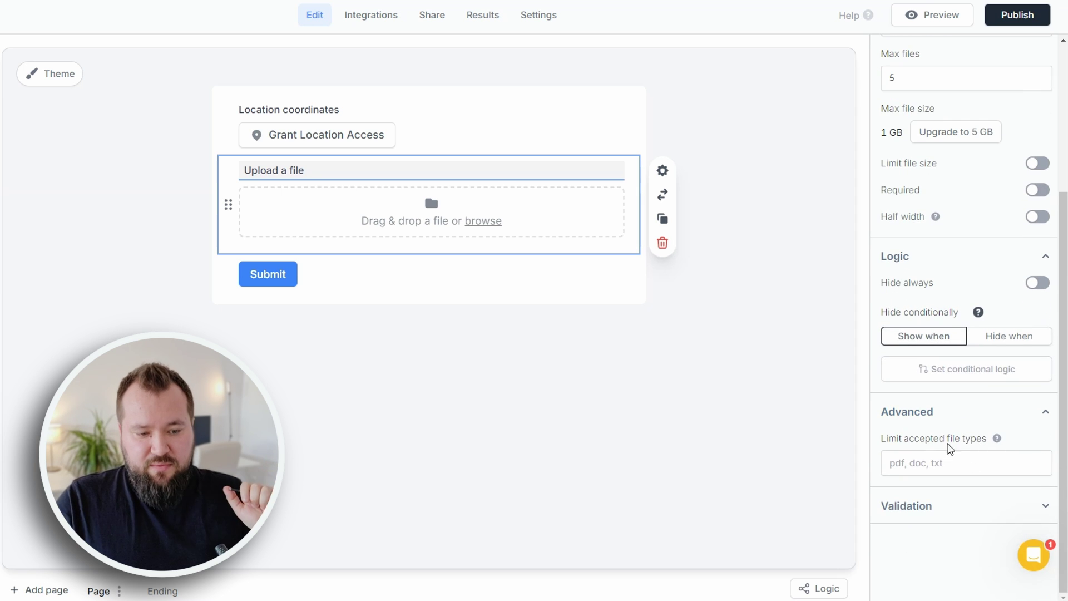
pyautogui.moveTo(897, 446); pyautogui.dragTo(983, 446)
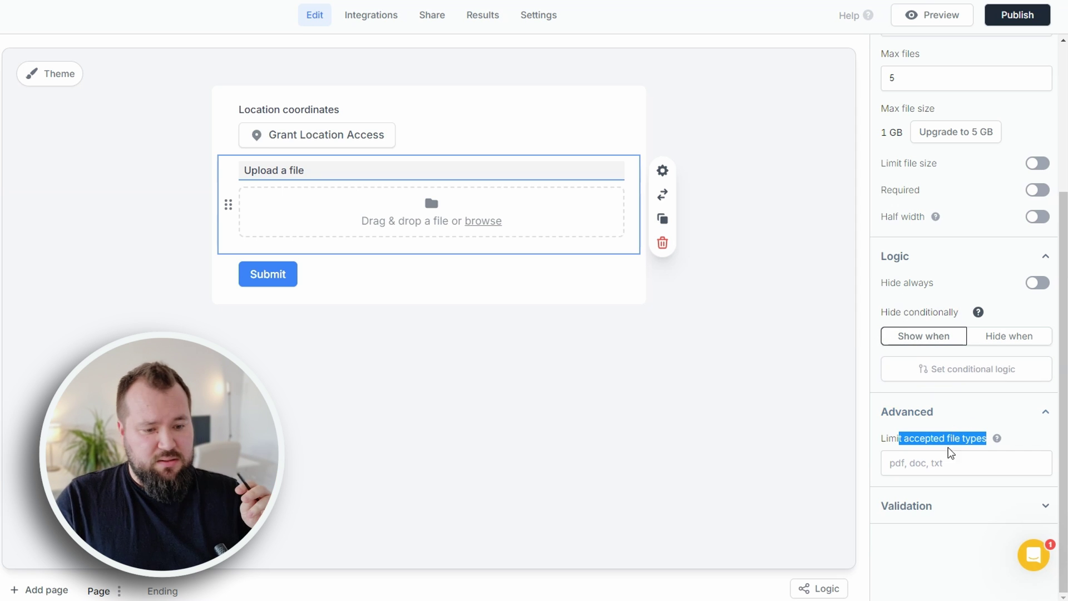
pyautogui.click(954, 505)
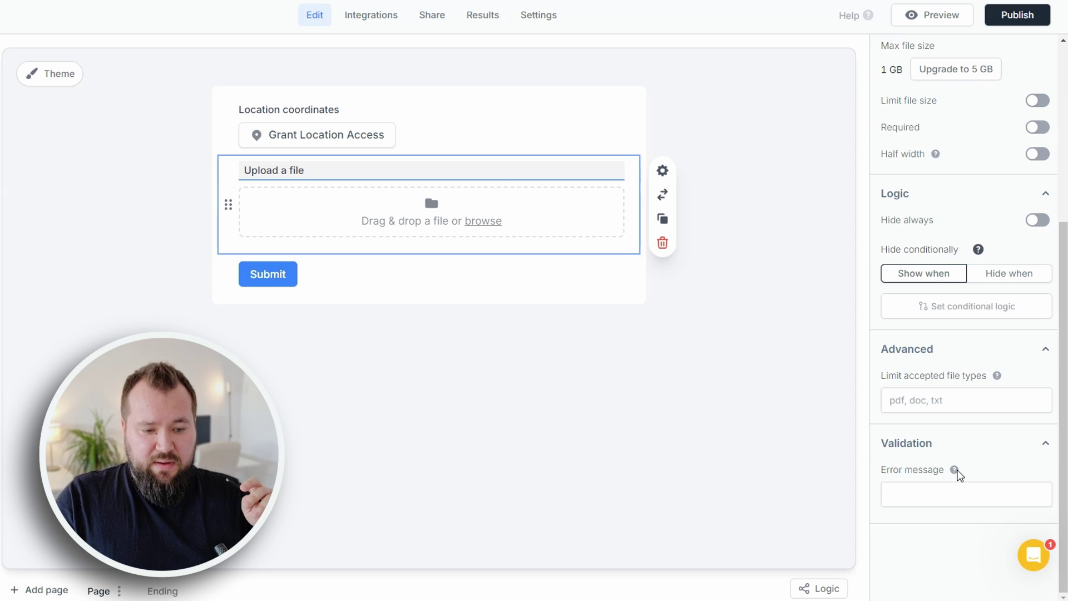
pyautogui.moveTo(955, 470)
pyautogui.scroll(5, 959, 465)
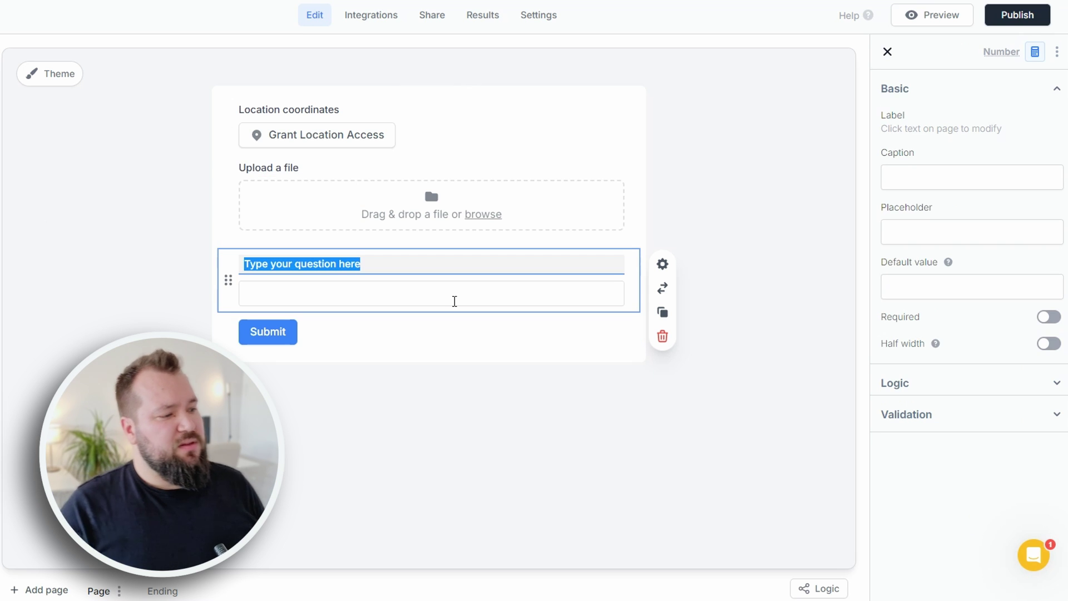
# - Select the Number field label, then create a calculation from Default value's Calculations reference
pyautogui.click(374, 263)
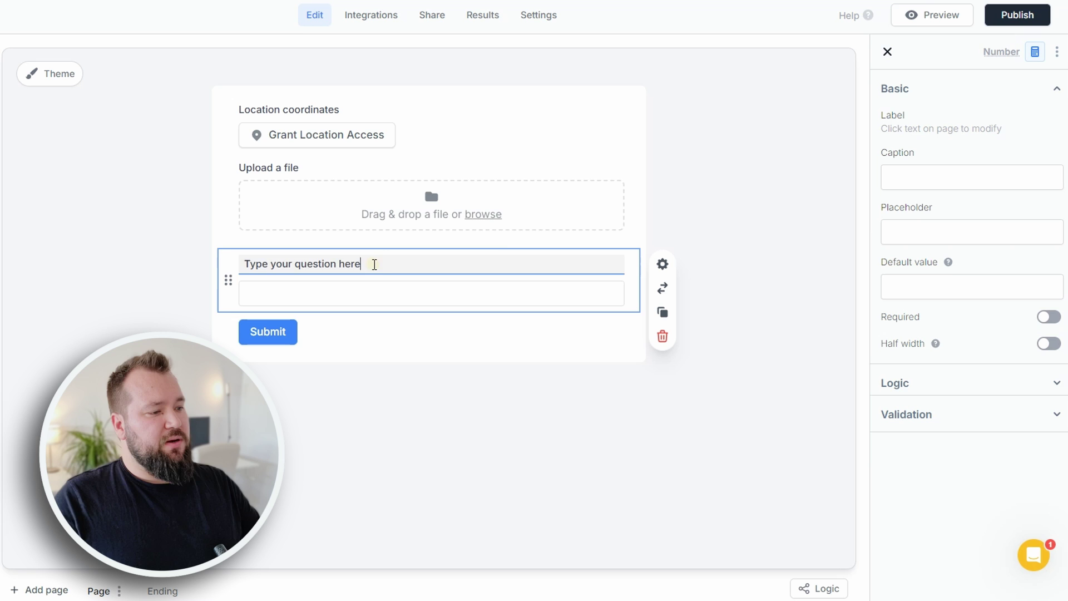
pyautogui.tripleClick(374, 265)
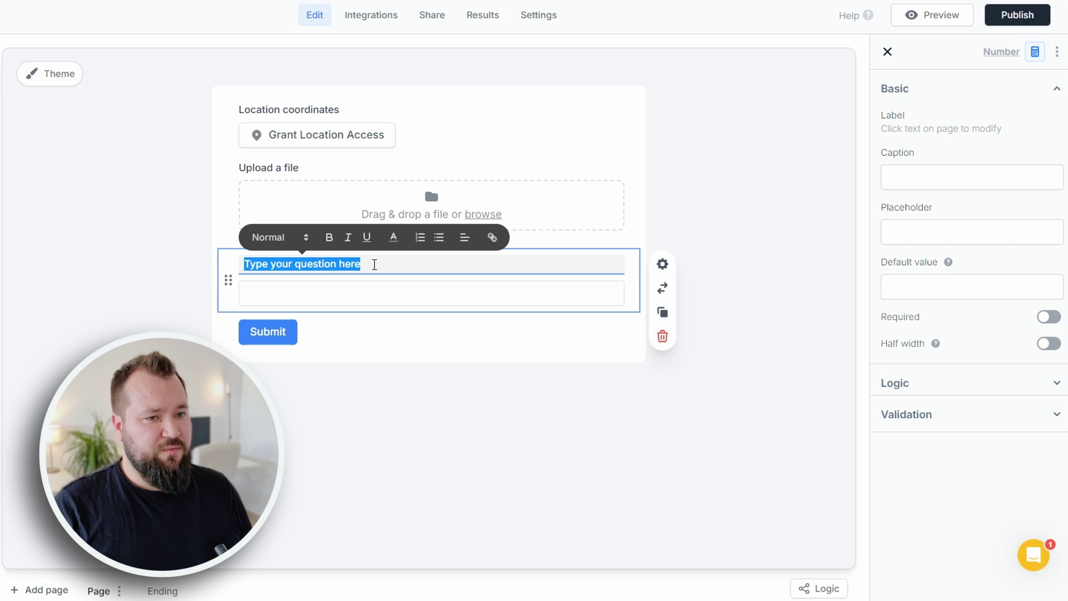
pyautogui.click(945, 388)
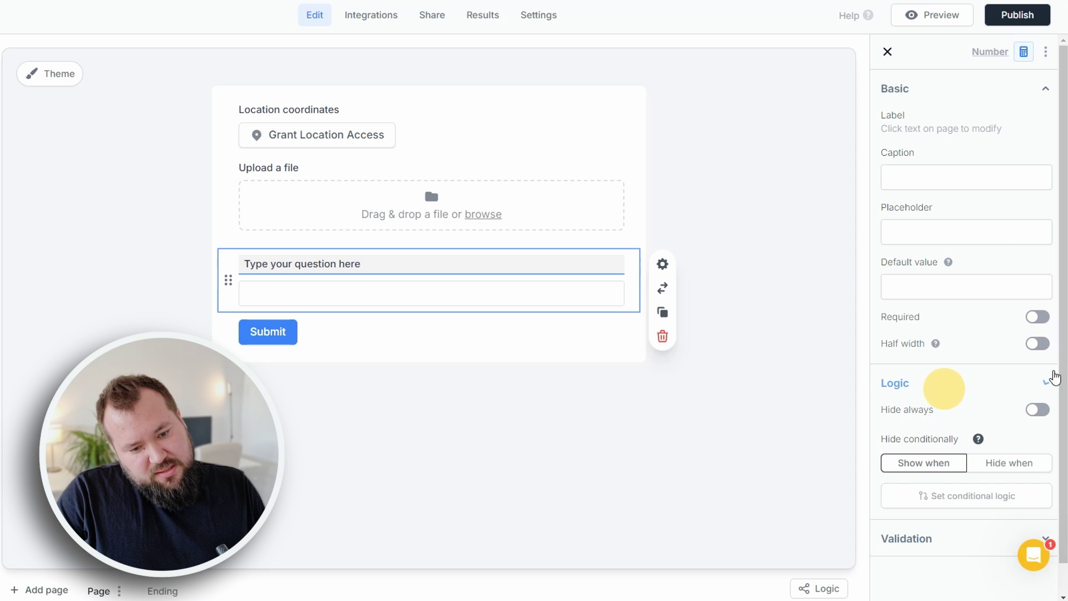
pyautogui.scroll(-1, 968, 355)
pyautogui.click(1038, 254)
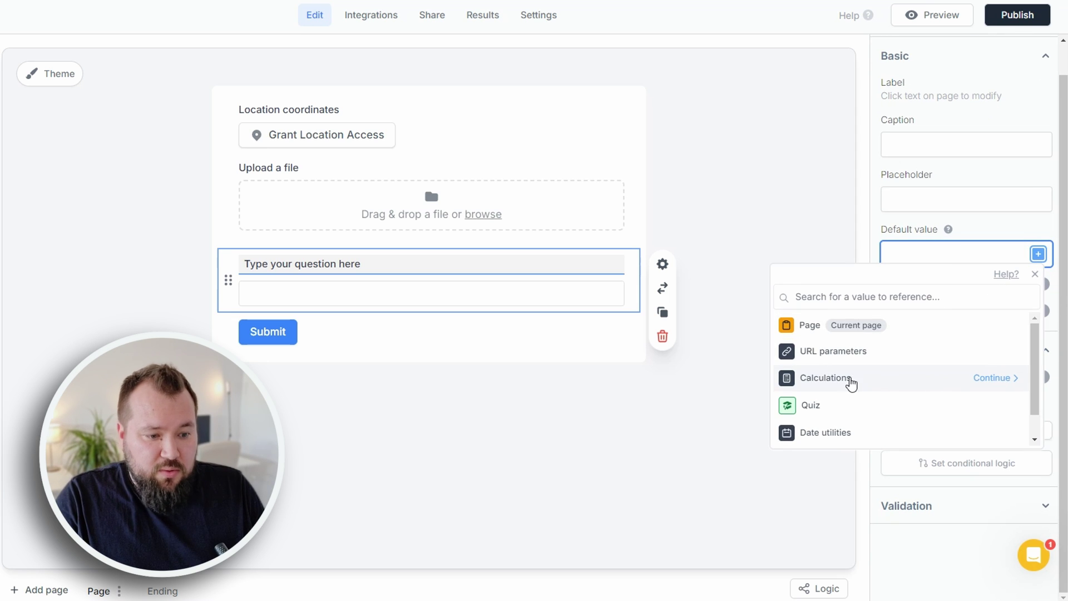
pyautogui.click(994, 378)
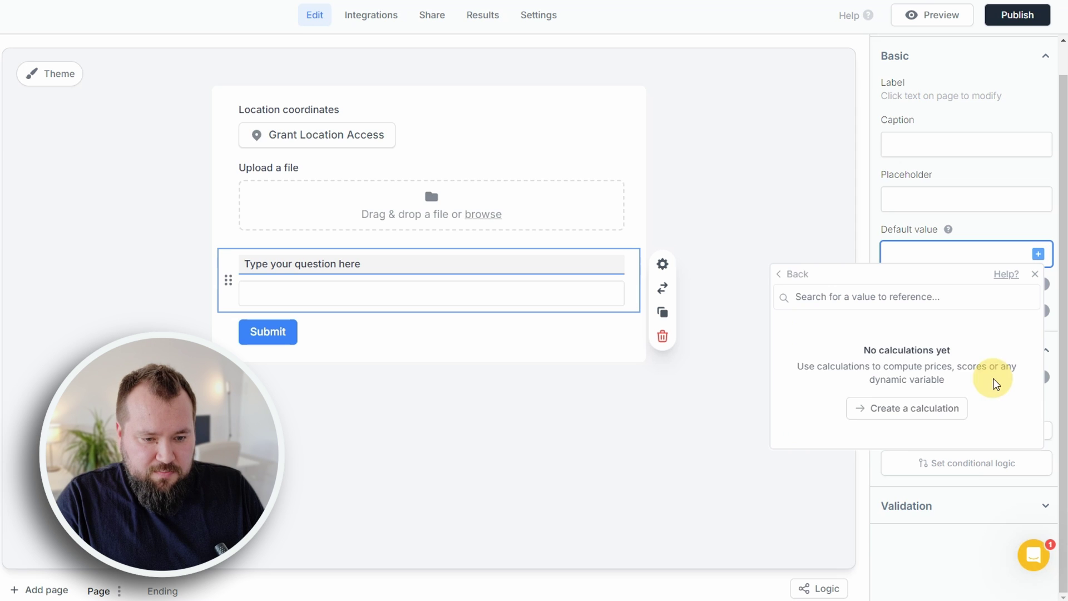
pyautogui.click(908, 409)
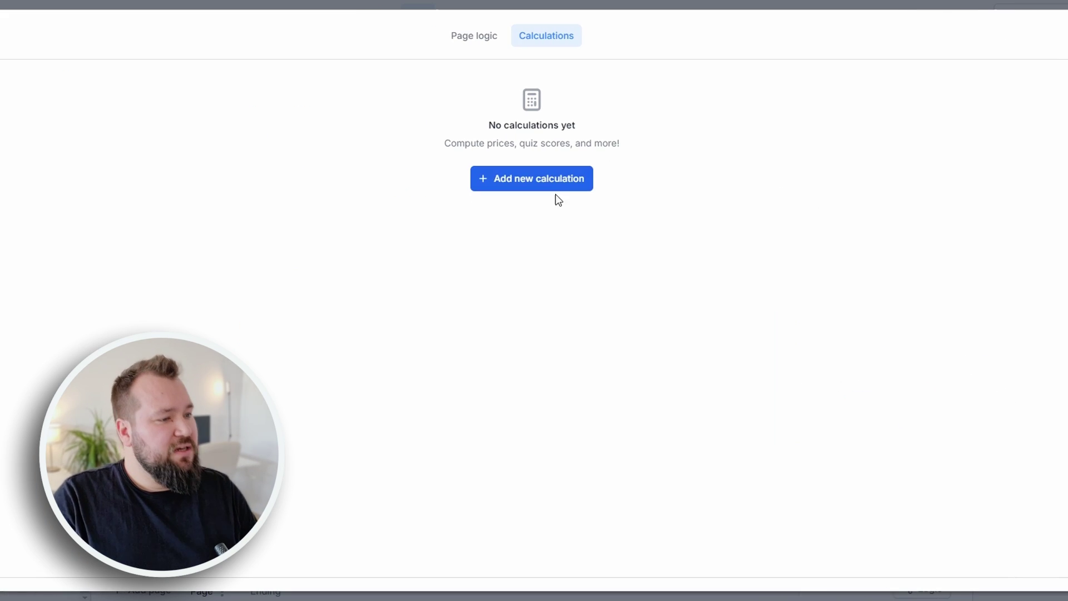
# - Add a new calculation and focus its name field
pyautogui.click(563, 177)
pyautogui.click(412, 178)
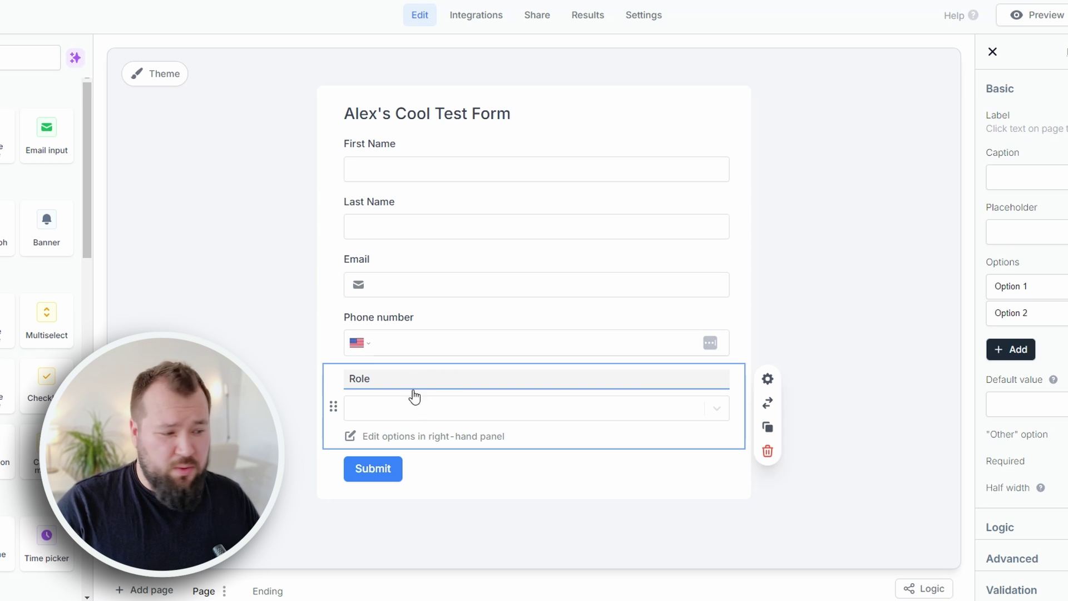
# - Replace the Role dropdown's placeholder options with Admin and User, and switch on the Other option
pyautogui.tripleClick(1011, 284)
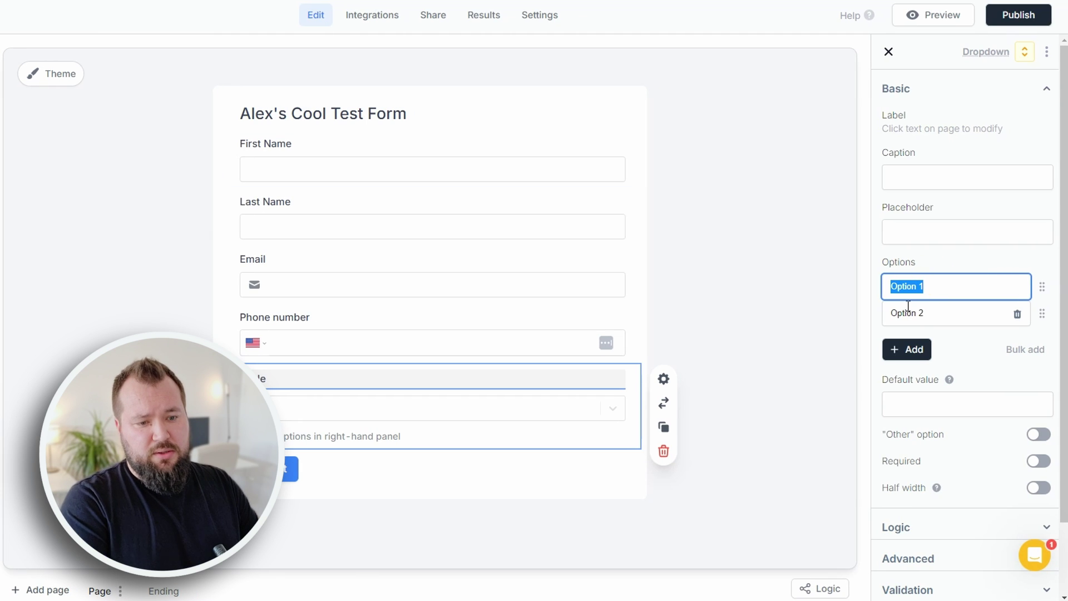
pyautogui.write('Admin')
pyautogui.press('Tab')
pyautogui.write('U')
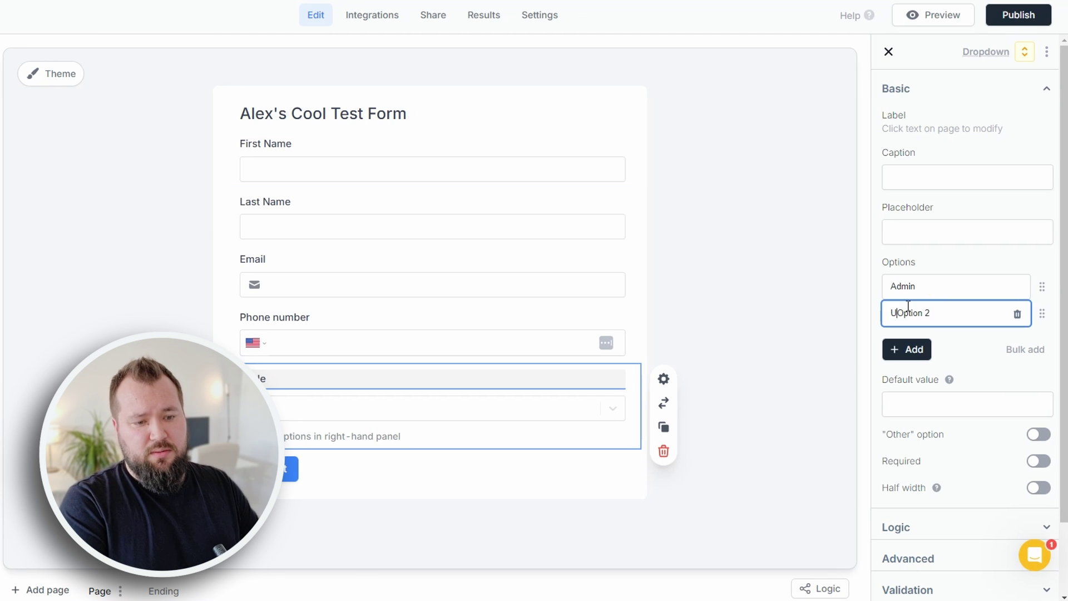
pyautogui.hotkey('ctrl', 'a')
pyautogui.write('User')
pyautogui.scroll(-2, 908, 305)
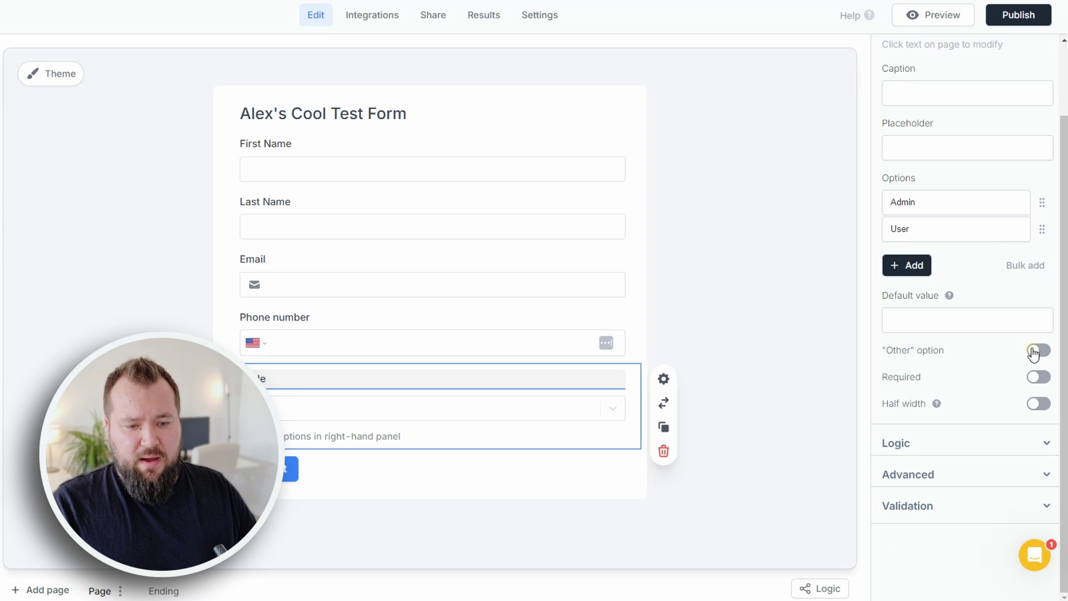
pyautogui.click(1038, 350)
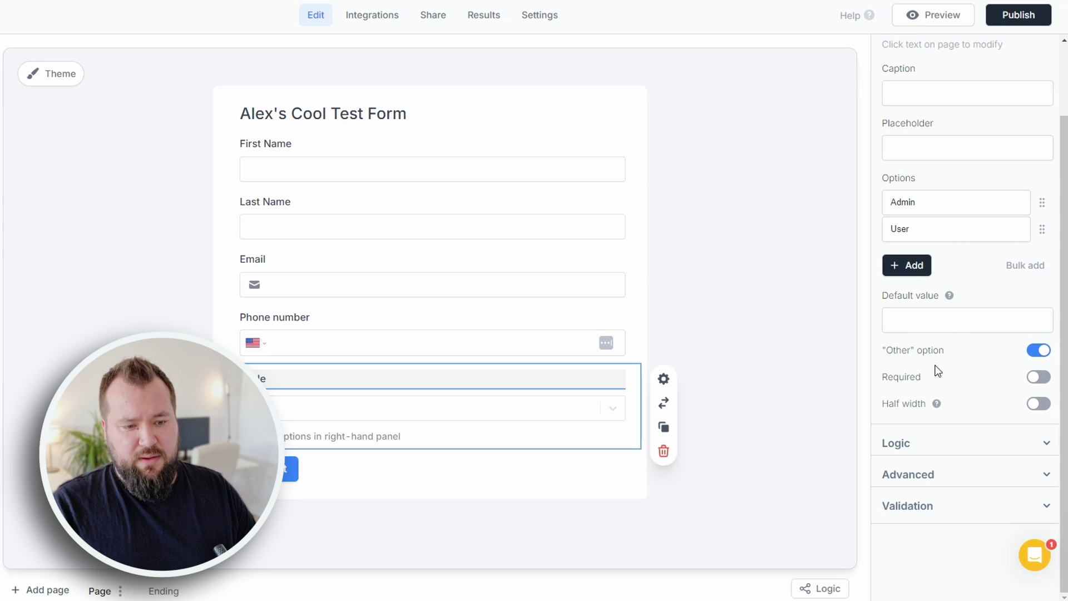
pyautogui.click(745, 495)
# - Open the form's theme styling and apply the Plain theme
pyautogui.click(383, 109)
pyautogui.click(49, 74)
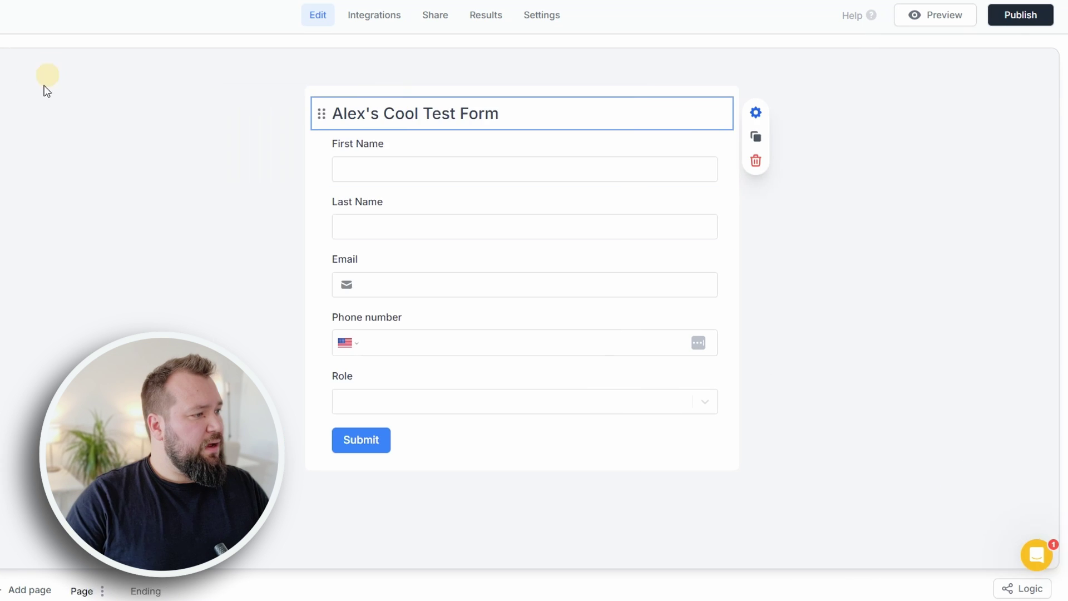
pyautogui.click(84, 228)
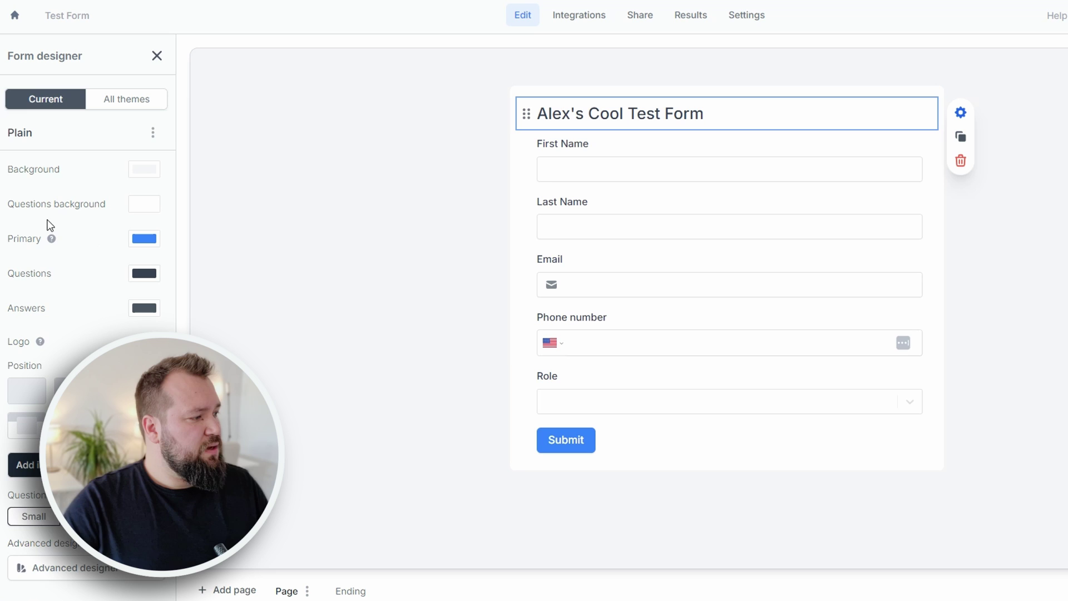
pyautogui.click(520, 131)
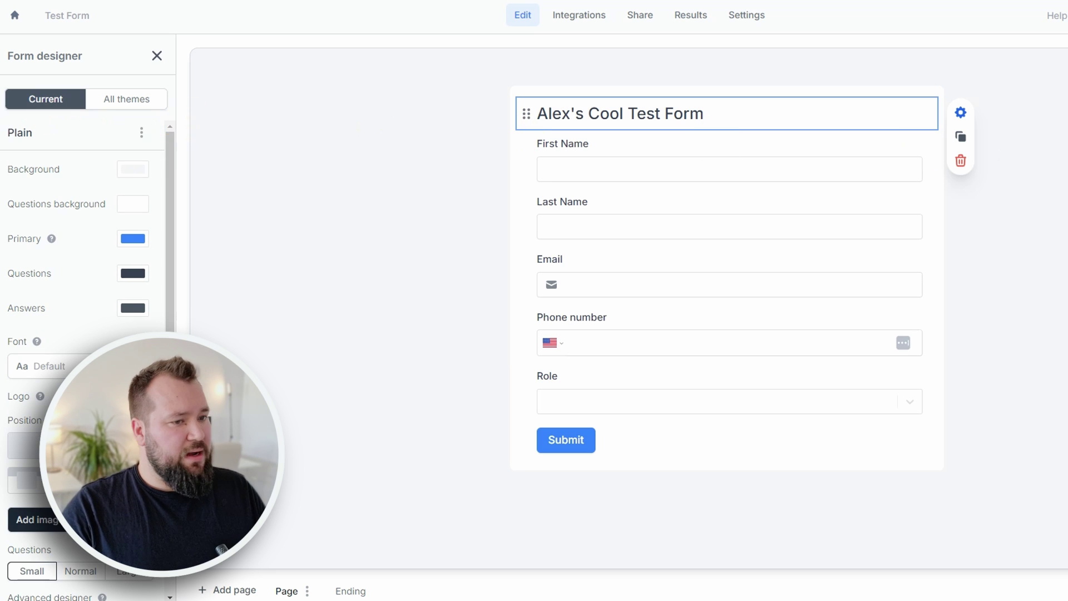
pyautogui.scroll(-1, 97, 584)
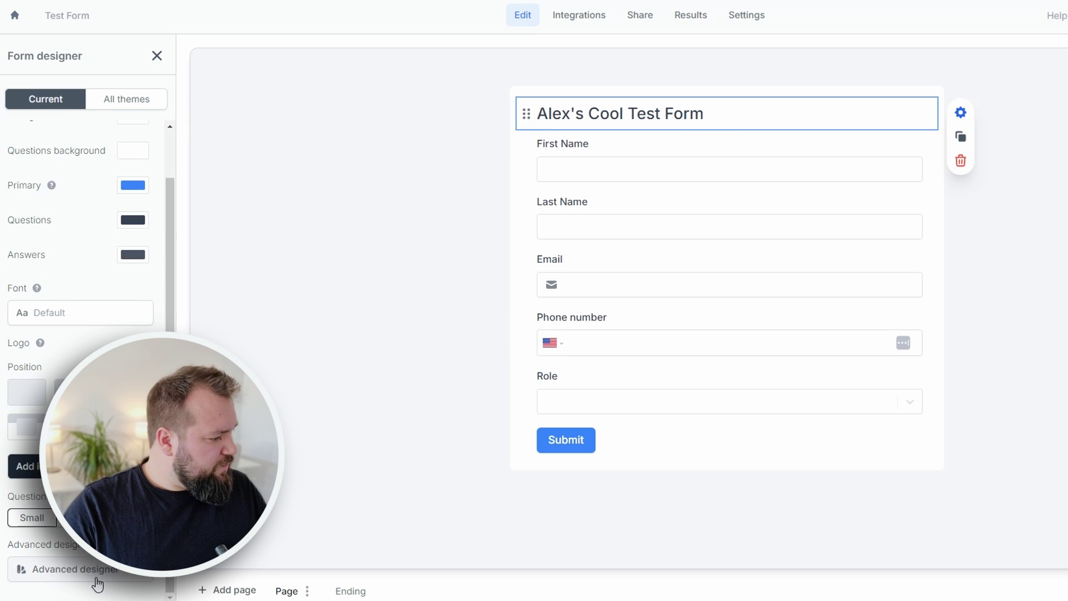
pyautogui.scroll(1, 99, 582)
# - Set the form font to Montserrat and close the design settings
pyautogui.click(56, 365)
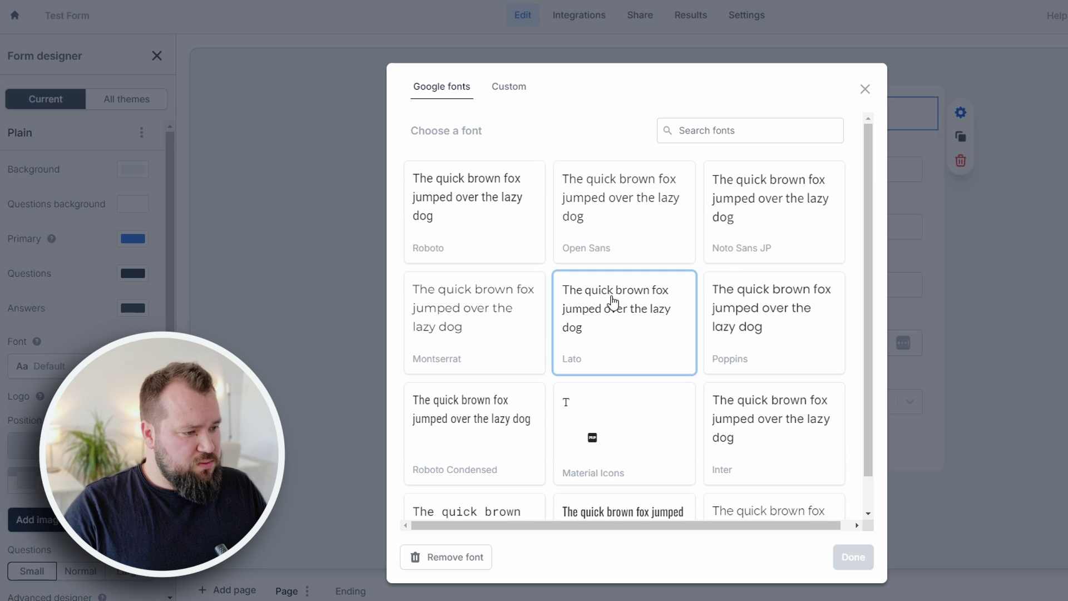
pyautogui.click(456, 307)
pyautogui.click(853, 556)
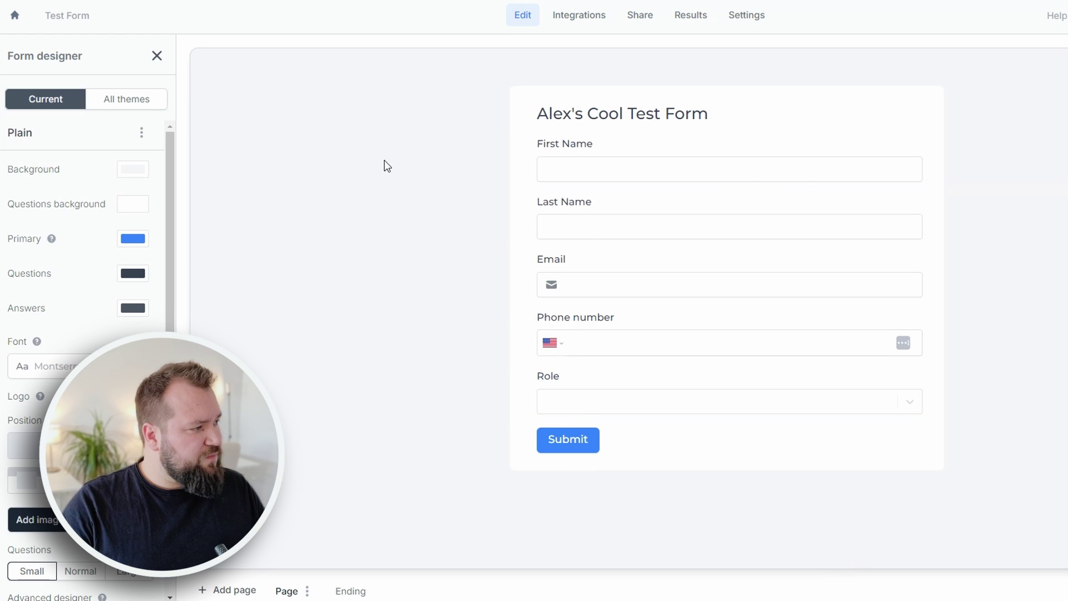
pyautogui.click(158, 56)
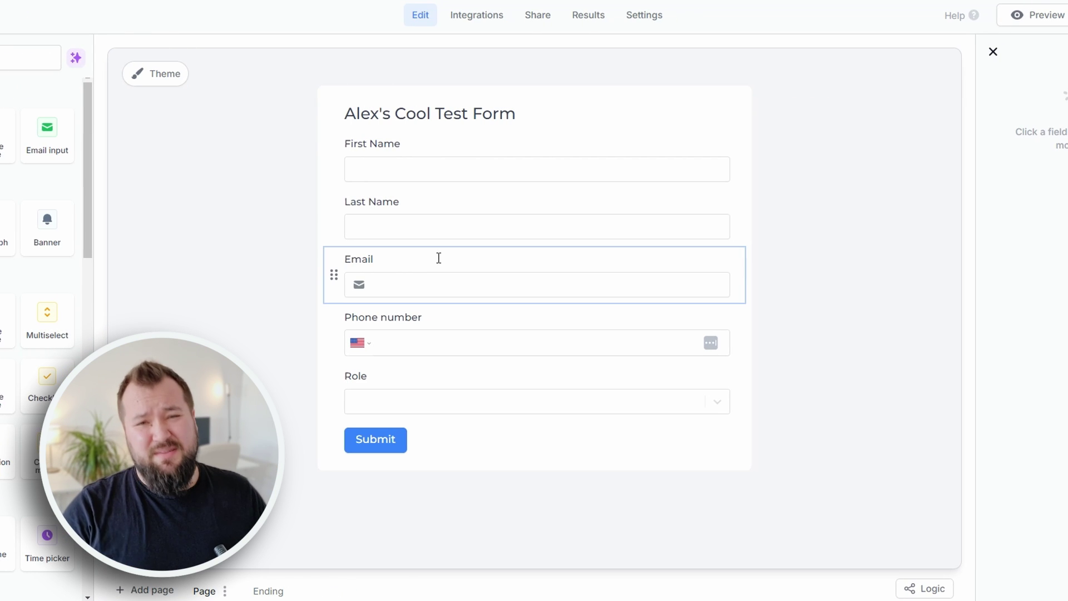
# - Add a Location coordinates field below Role and dismiss the browser location prompt
pyautogui.scroll(-3, 32, 430)
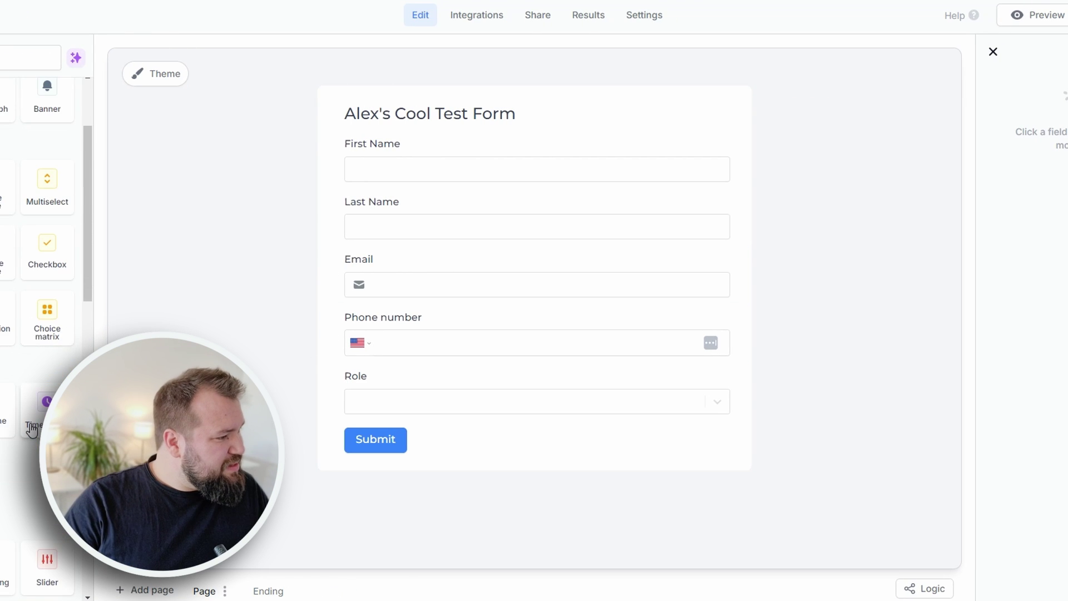
pyautogui.scroll(3, 32, 429)
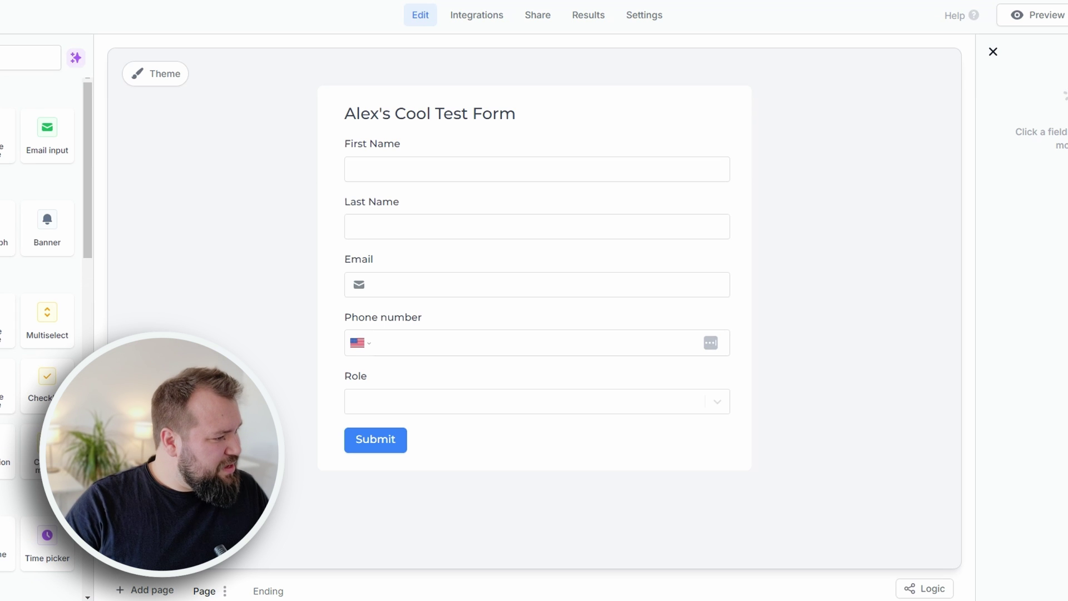
pyautogui.scroll(-1, 32, 430)
pyautogui.scroll(-5, 12, 406)
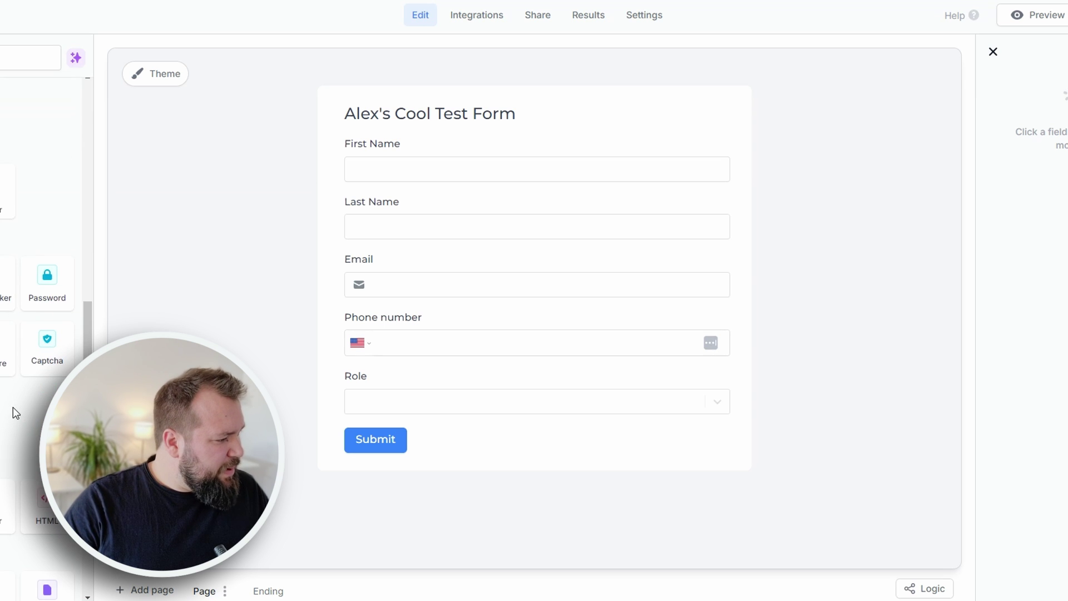
pyautogui.moveTo(9, 406); pyautogui.dragTo(390, 399)
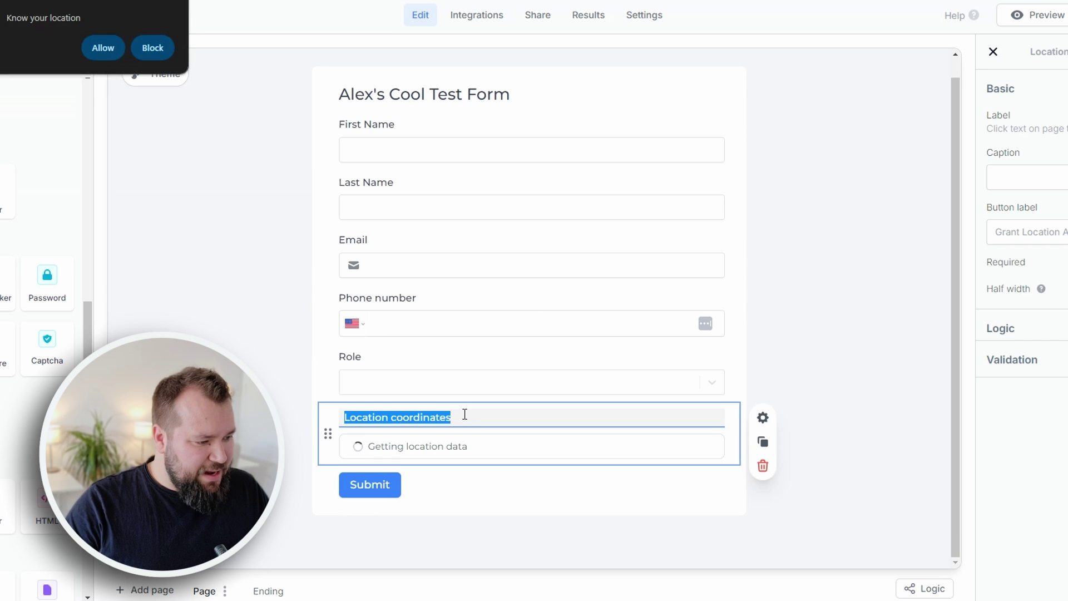
pyautogui.click(153, 48)
# - Clear the new location field's label, then start deleting it via the trash icon
pyautogui.press('BackSpace')
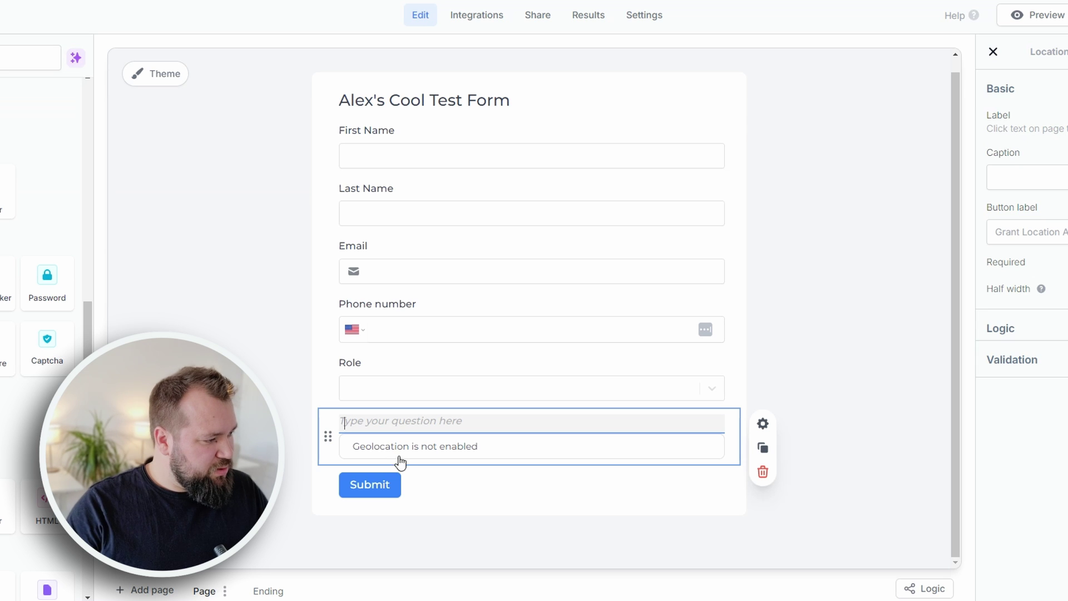
pyautogui.scroll(-6, 25, 370)
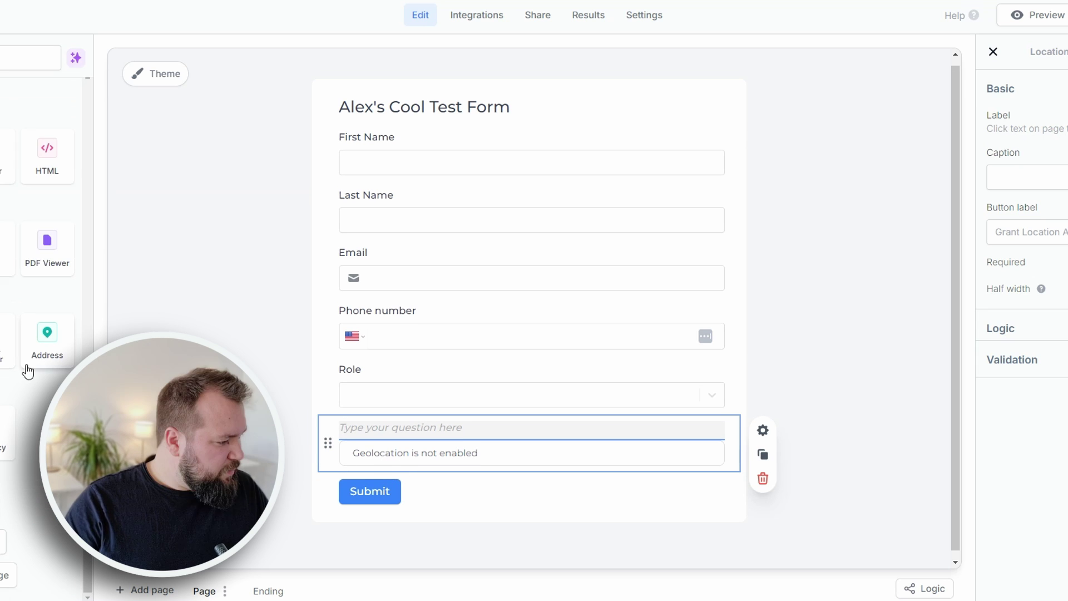
pyautogui.scroll(-5, 33, 348)
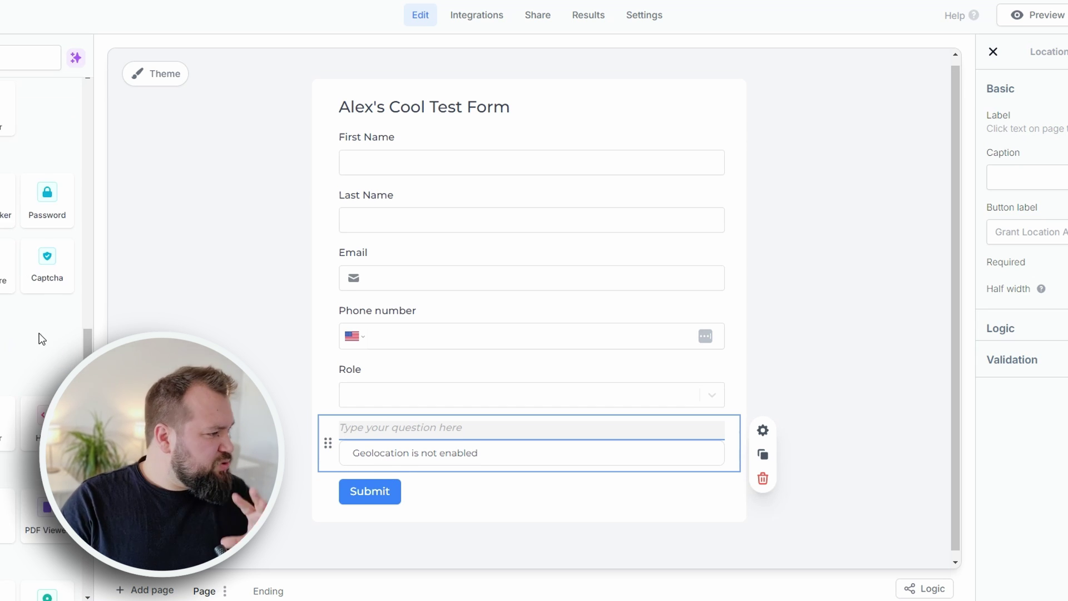
pyautogui.scroll(7, 32, 347)
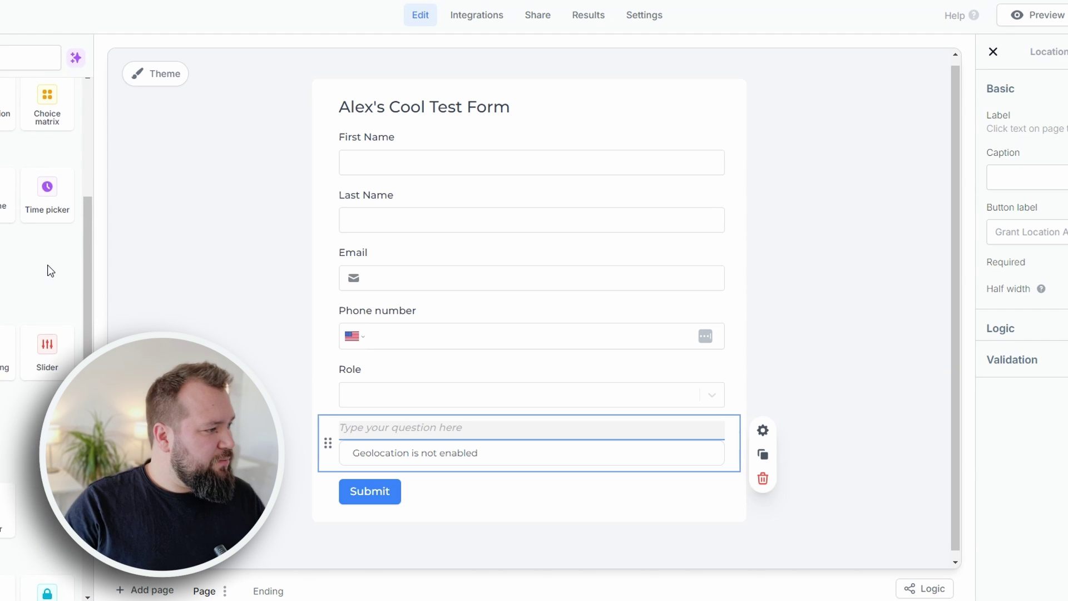
pyautogui.scroll(4, 22, 317)
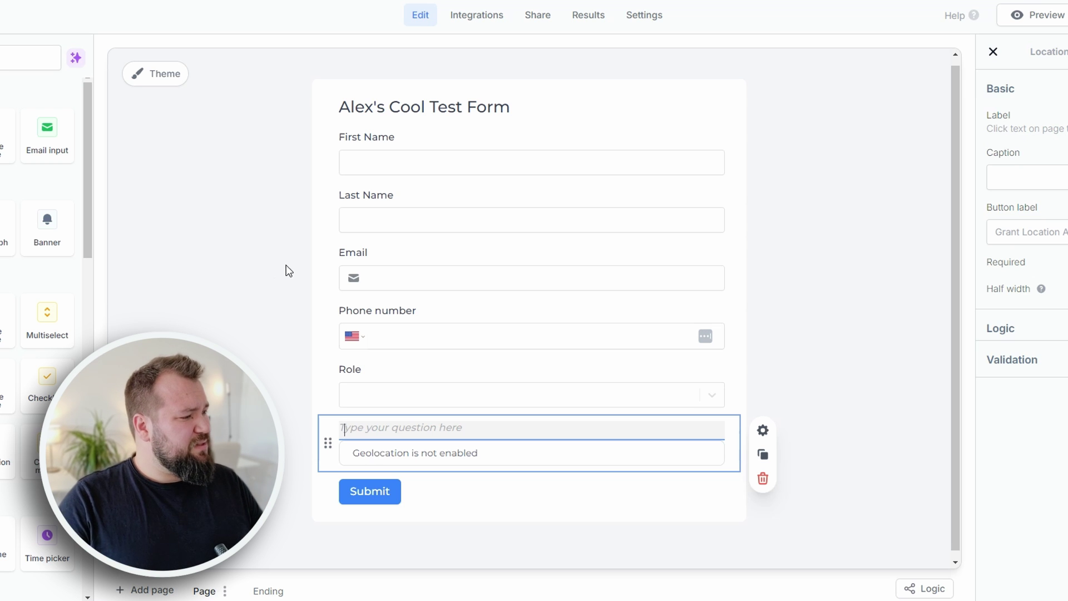
pyautogui.click(762, 479)
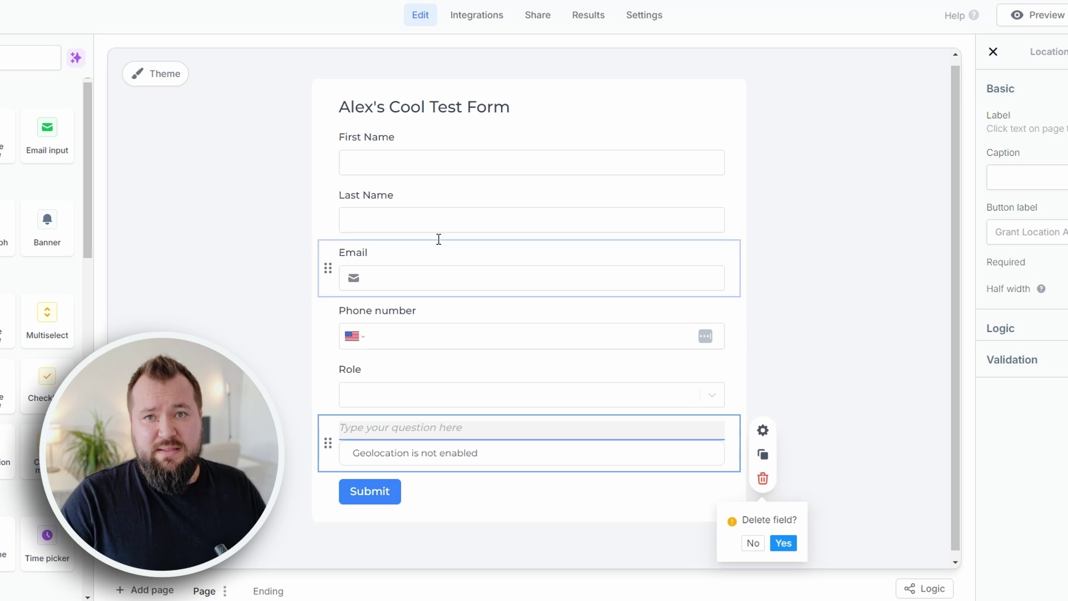
# - In the form's Integrations list, choose the Airtable card under Databases
pyautogui.click(470, 18)
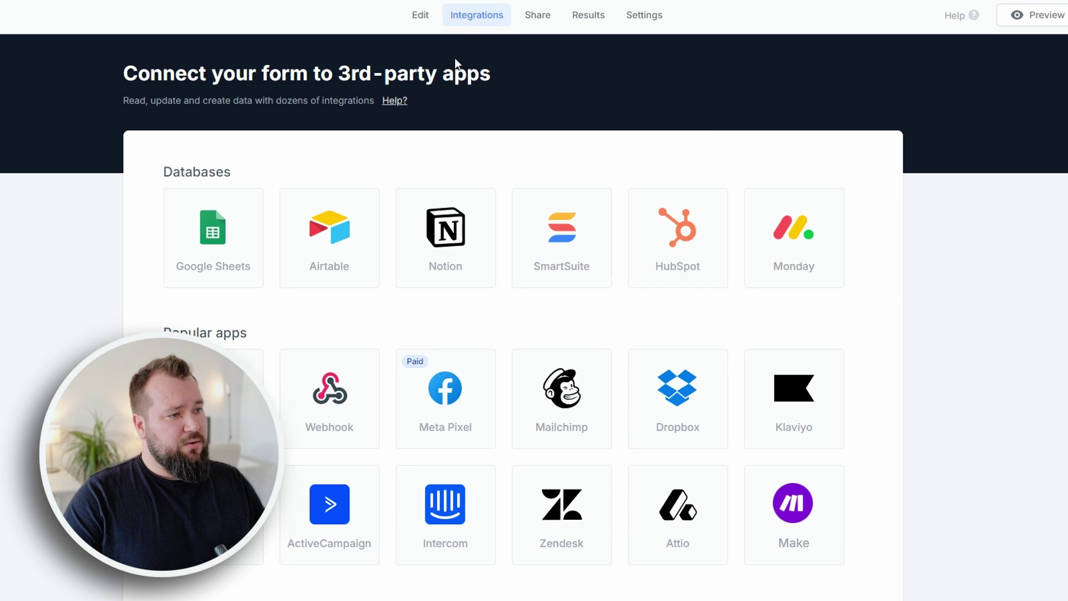
pyautogui.scroll(-8, 910, 322)
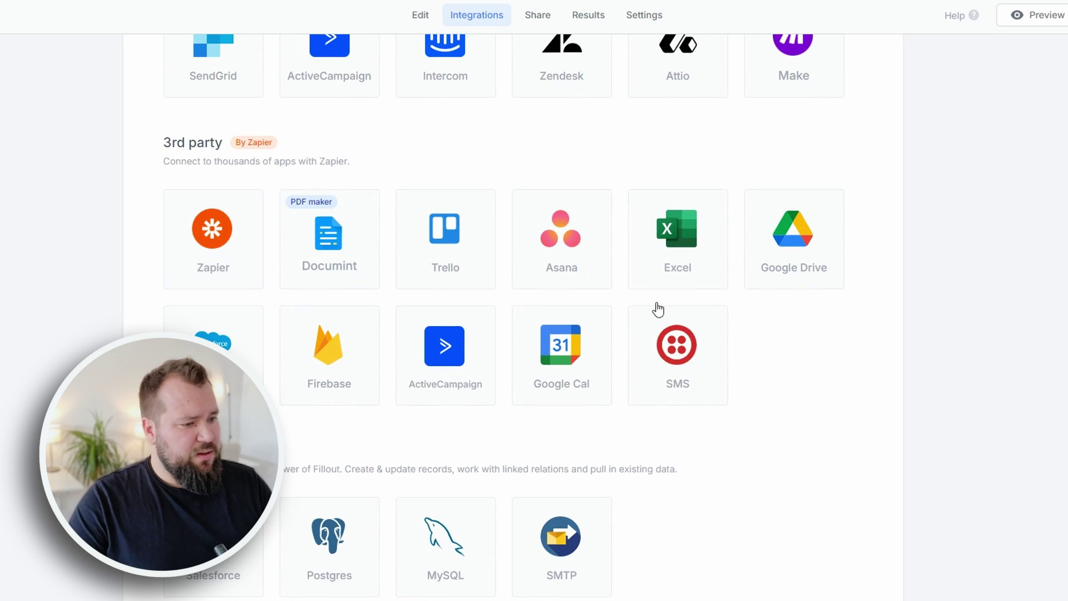
pyautogui.scroll(-2, 390, 211)
pyautogui.scroll(5, 473, 251)
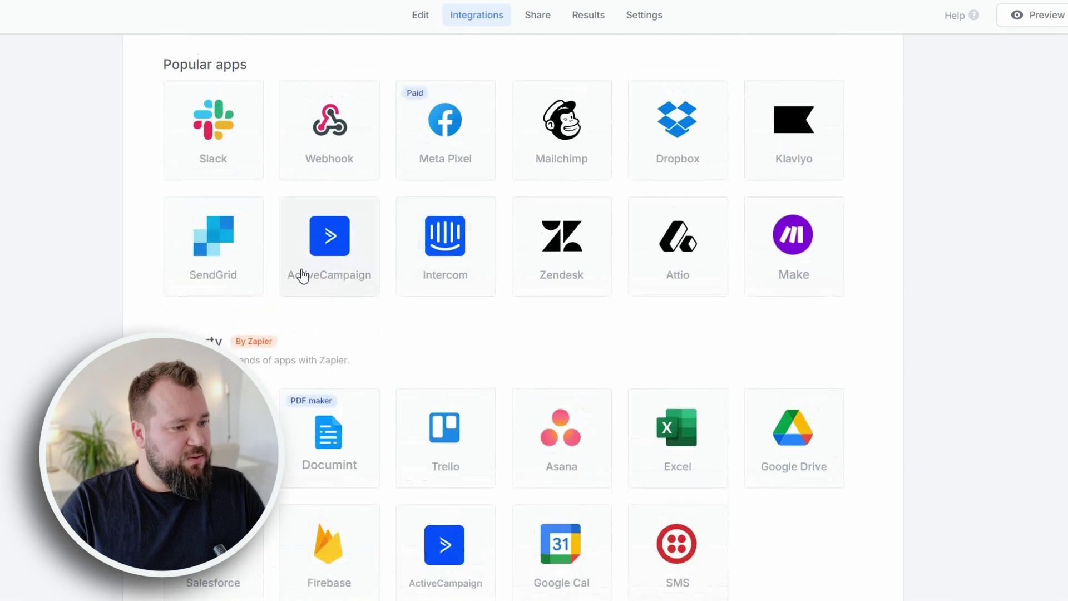
pyautogui.scroll(4, 832, 289)
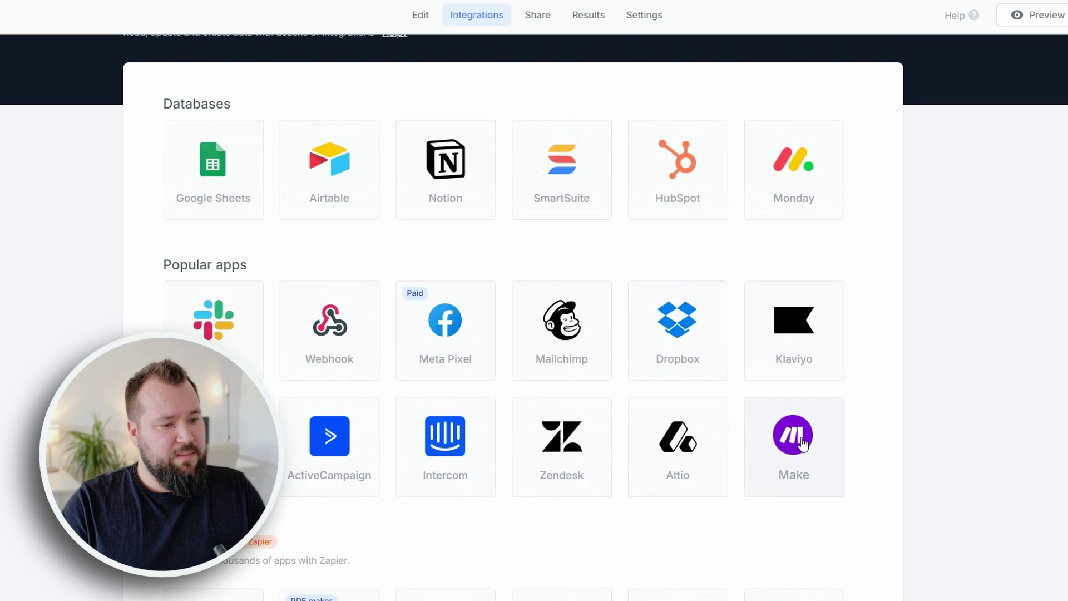
pyautogui.click(344, 157)
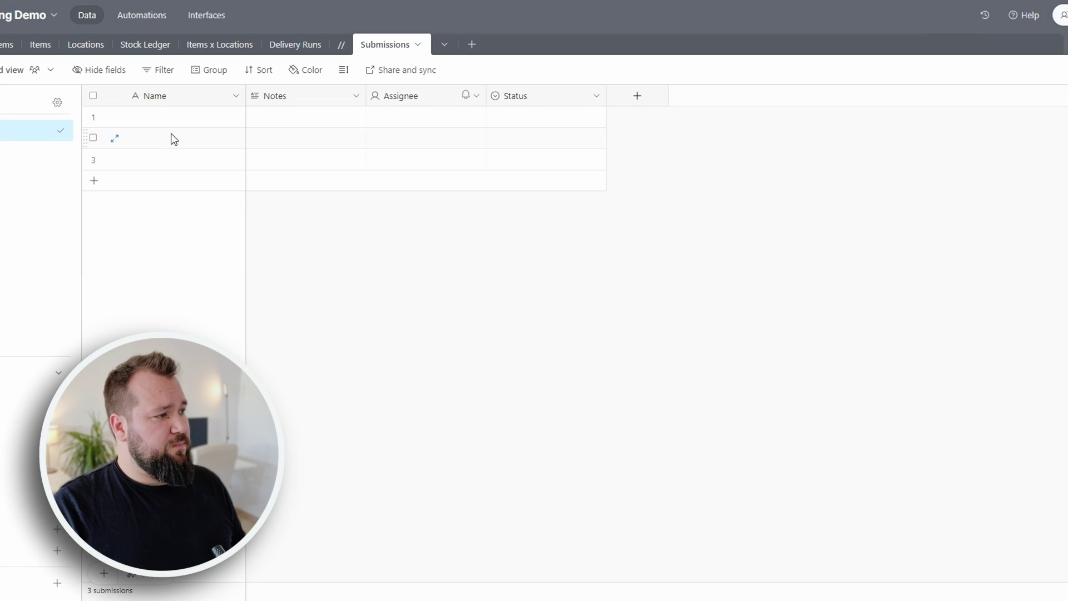
# - Choose Stock Tracking Demo as the Airtable base and view its table list
pyautogui.moveTo(171, 138); pyautogui.dragTo(563, 152)
pyautogui.click(576, 284)
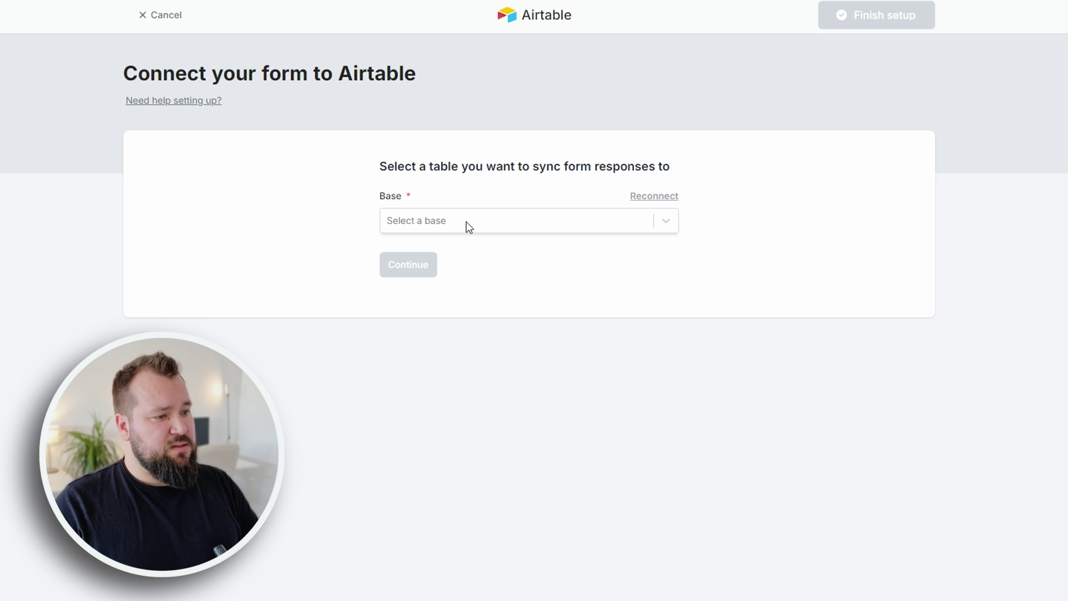
pyautogui.click(466, 222)
pyautogui.click(466, 256)
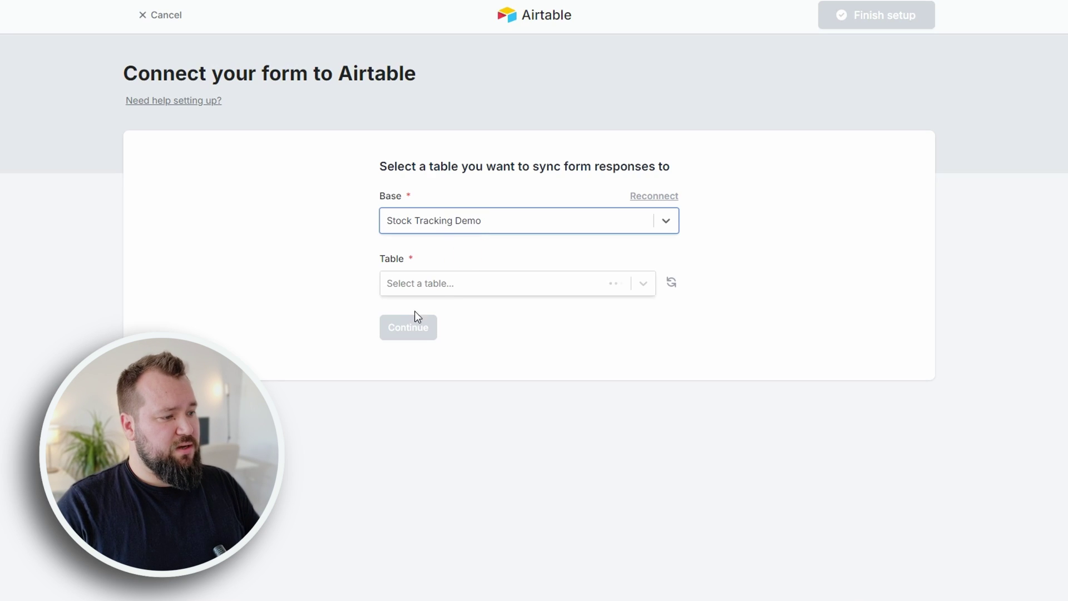
pyautogui.click(440, 284)
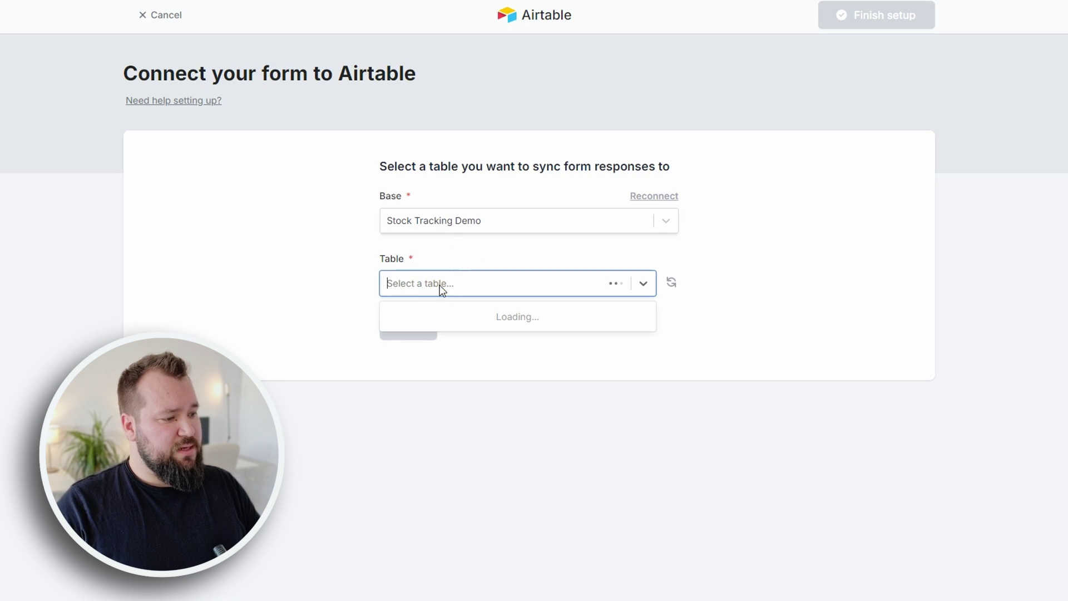
pyautogui.click(295, 289)
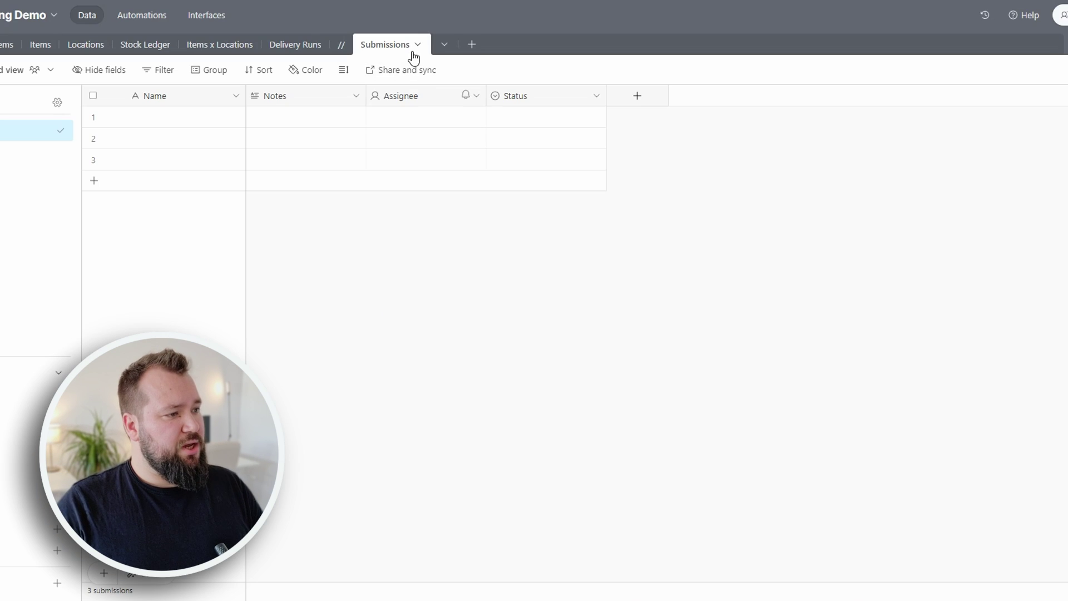
# - Rename the Airtable Submissions table to 'Submissions Fillout'
pyautogui.click(405, 48)
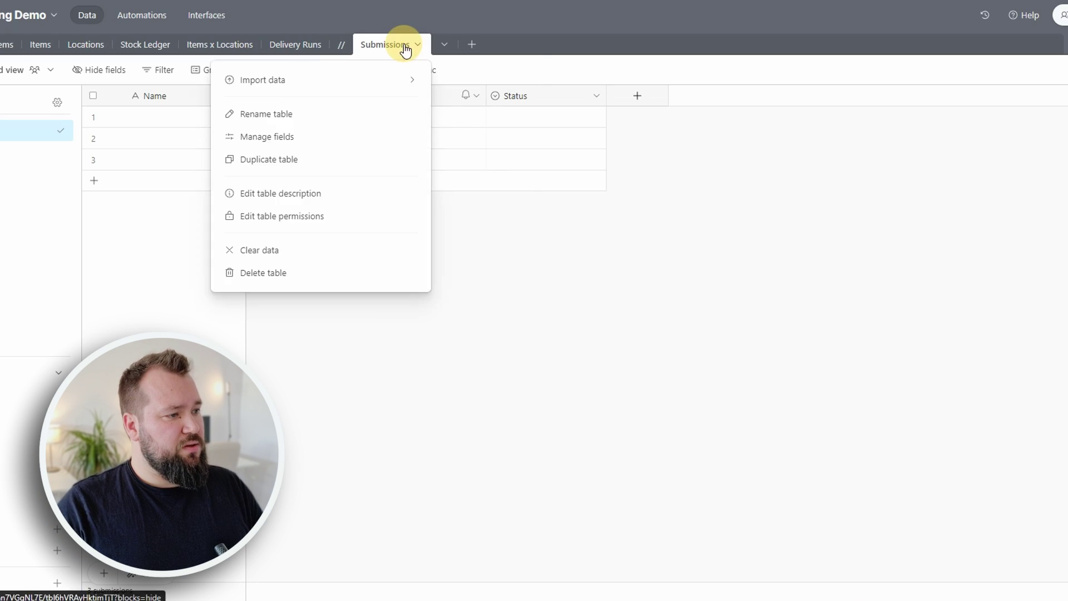
pyautogui.doubleClick(405, 48)
pyautogui.click(414, 84)
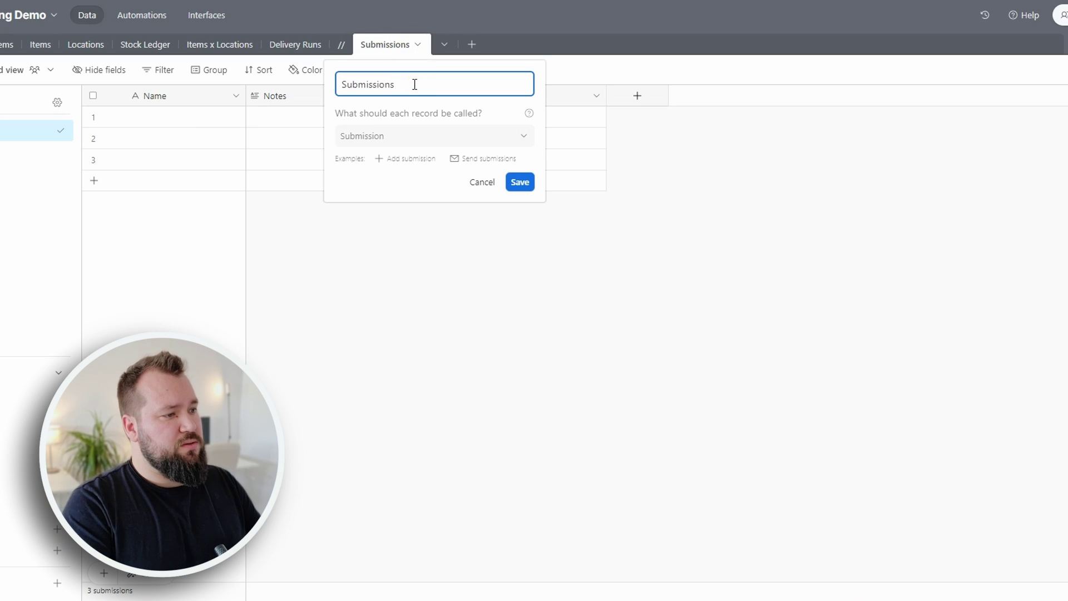
pyautogui.write('Fillout')
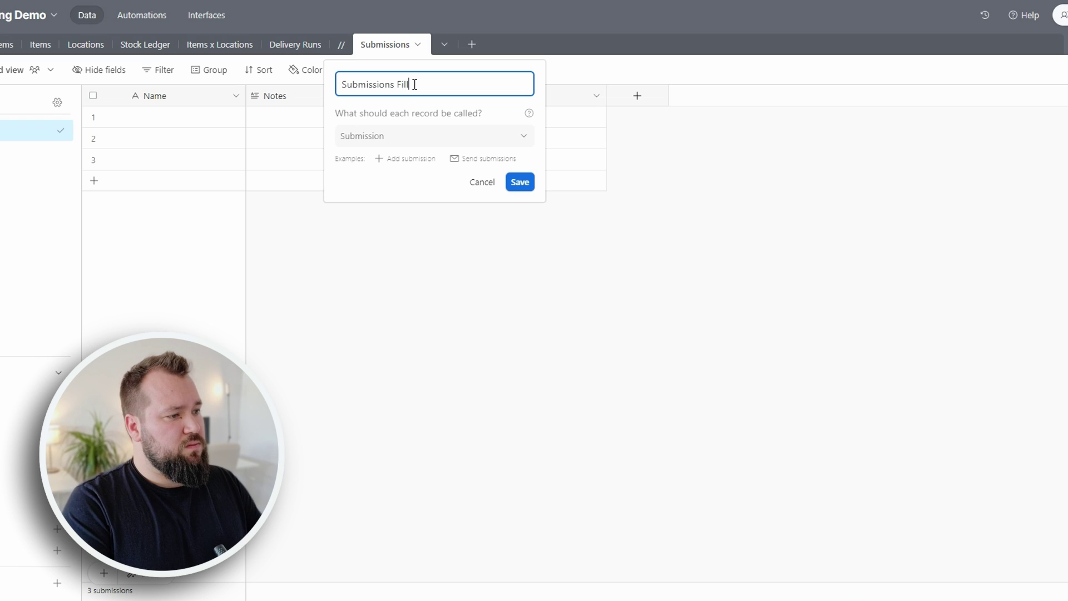
pyautogui.click(521, 183)
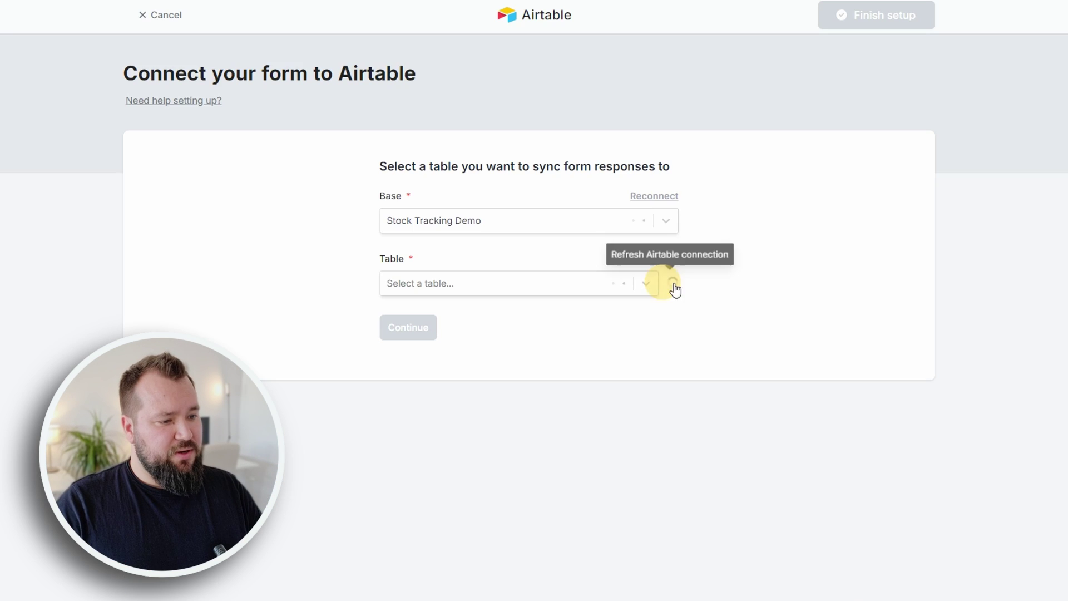
# - Refresh Fillout's Airtable tables, select Submissions Fillout and continue to field mapping
pyautogui.click(671, 285)
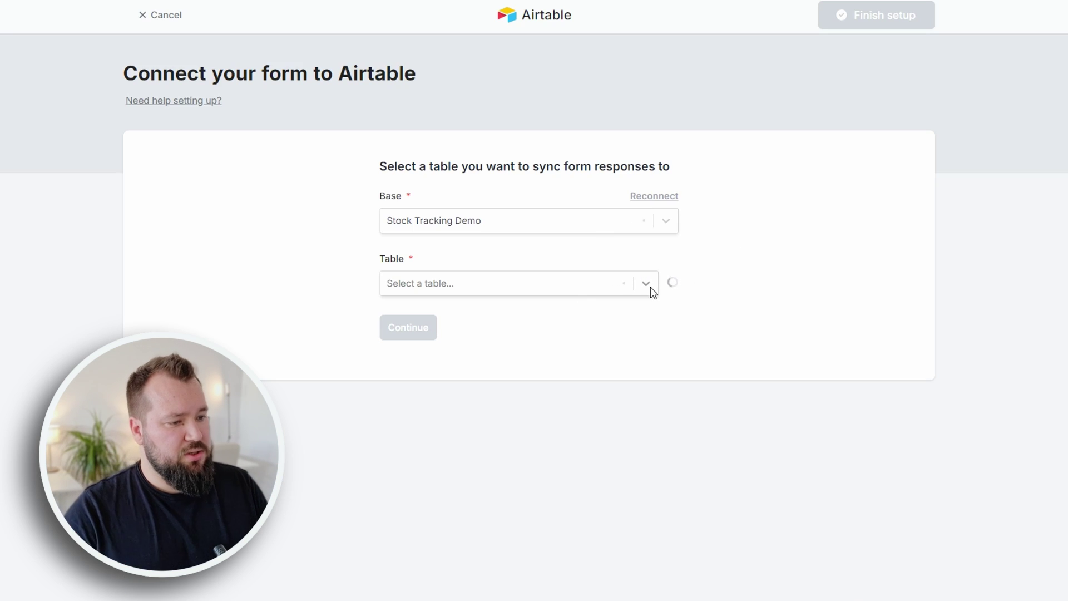
pyautogui.click(651, 283)
pyautogui.click(487, 472)
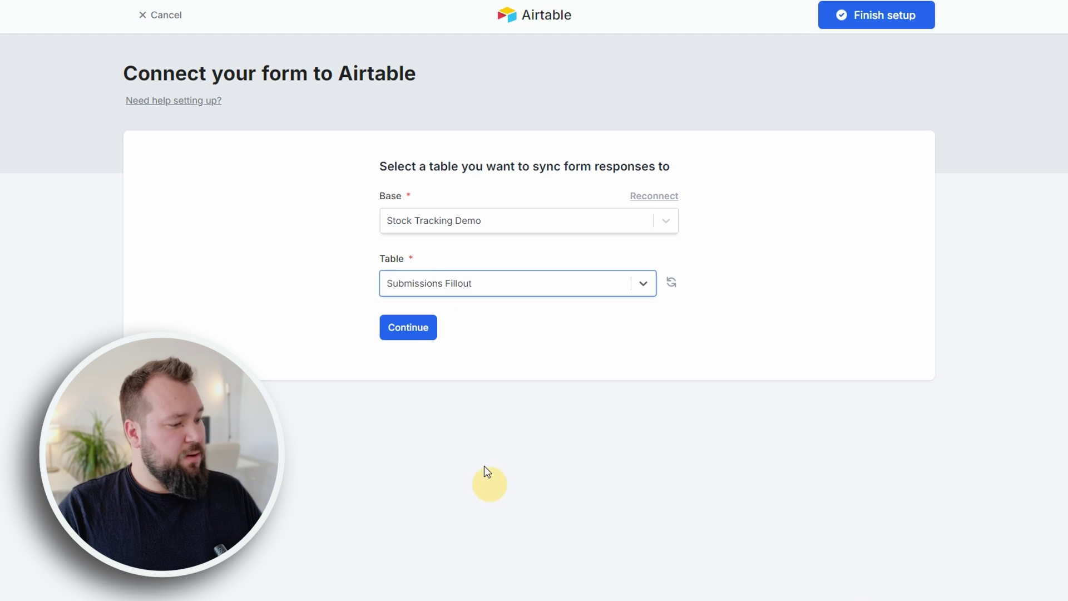
pyautogui.click(410, 327)
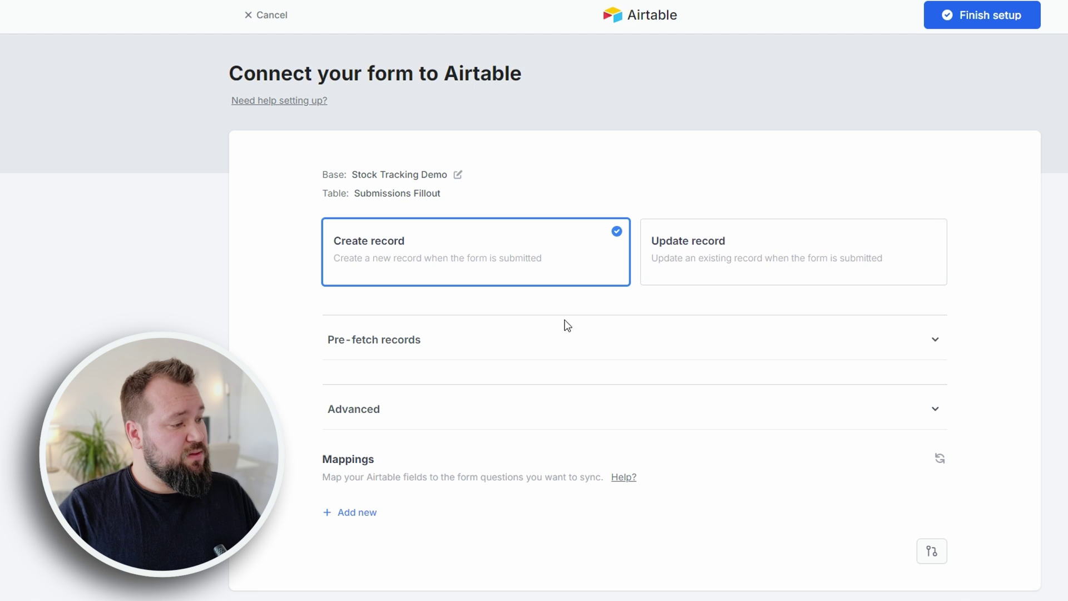
# - Expand the Pre-fetch records and Advanced sections of the Airtable setup
pyautogui.scroll(-1, 308, 326)
pyautogui.click(359, 315)
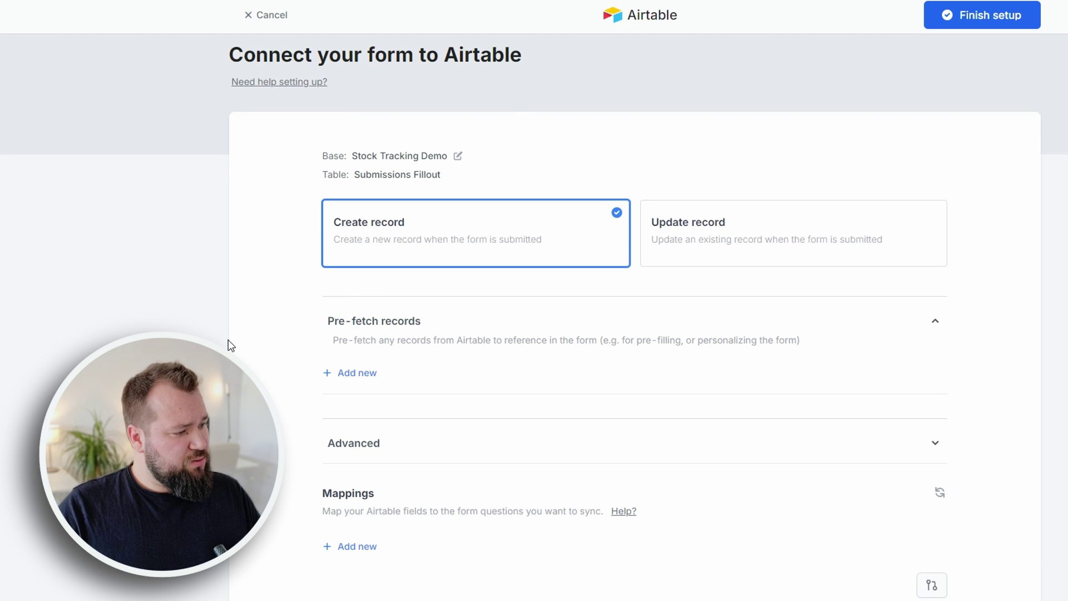
pyautogui.moveTo(446, 340); pyautogui.dragTo(788, 340)
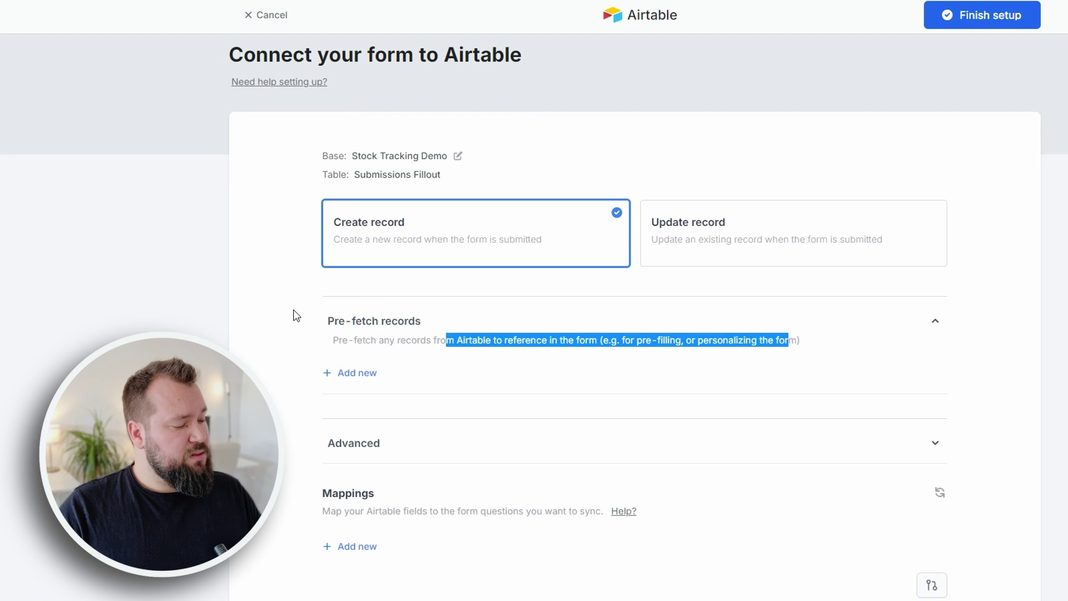
pyautogui.scroll(-1, 293, 312)
pyautogui.click(374, 392)
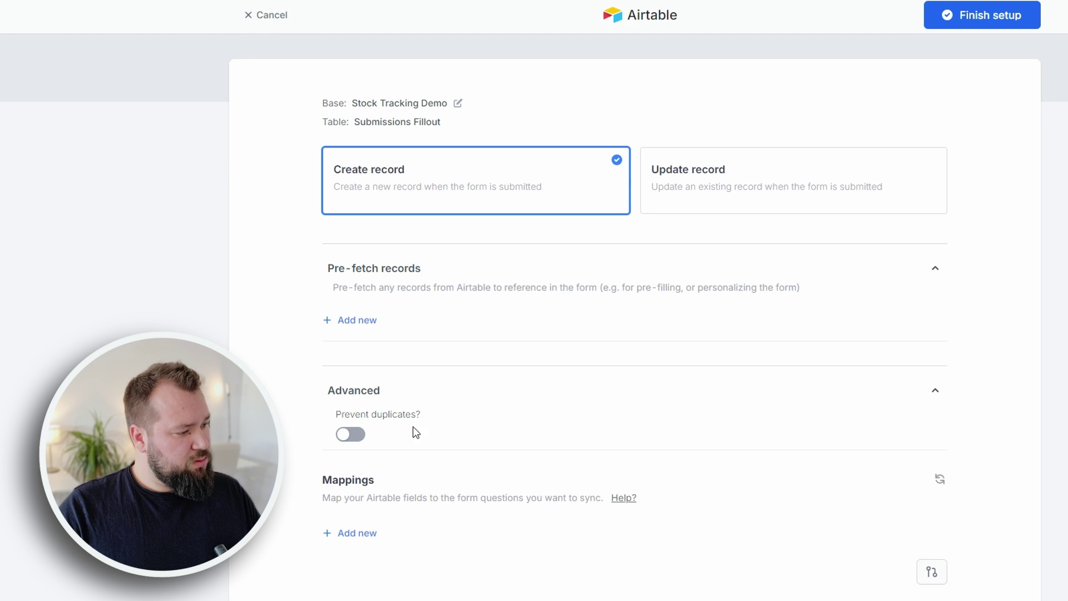
pyautogui.scroll(-1, 517, 423)
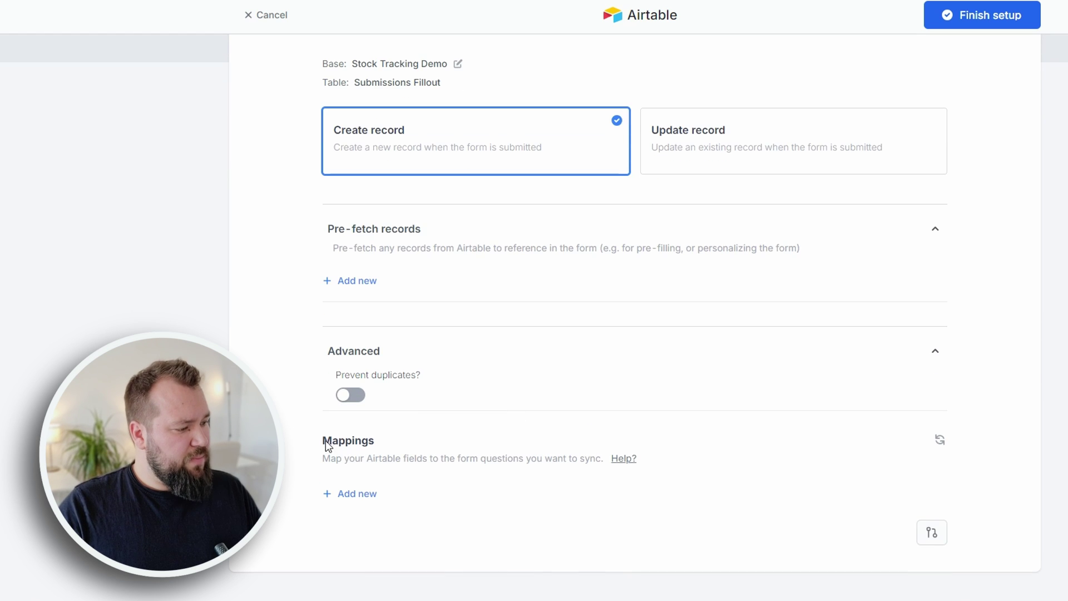
# - Add a mapping row linking the Airtable Notes field to the First Name question
pyautogui.click(348, 495)
pyautogui.scroll(-1, 500, 445)
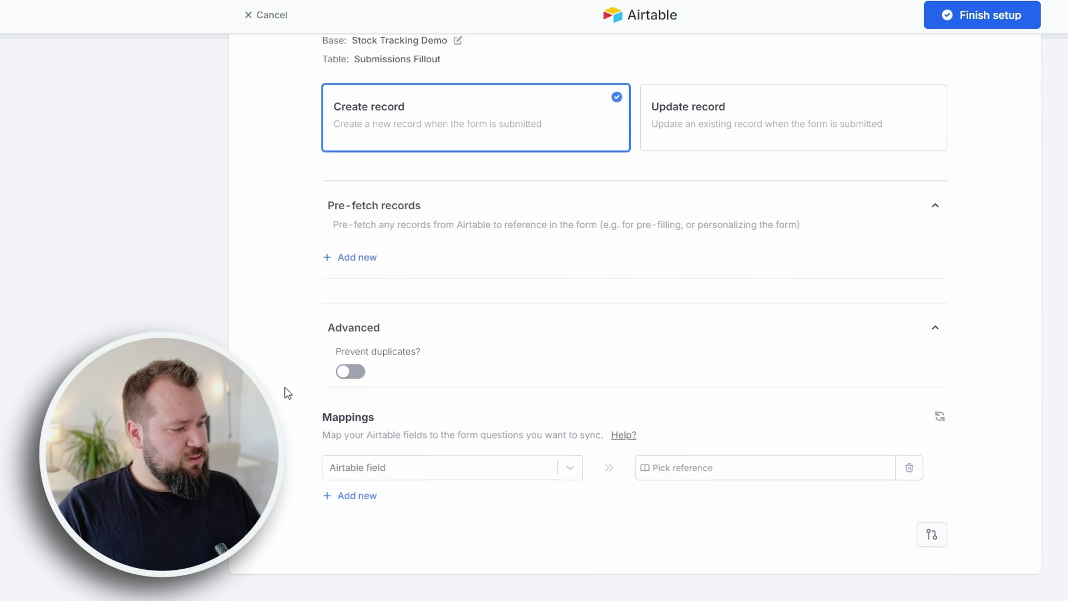
pyautogui.click(497, 466)
pyautogui.click(389, 524)
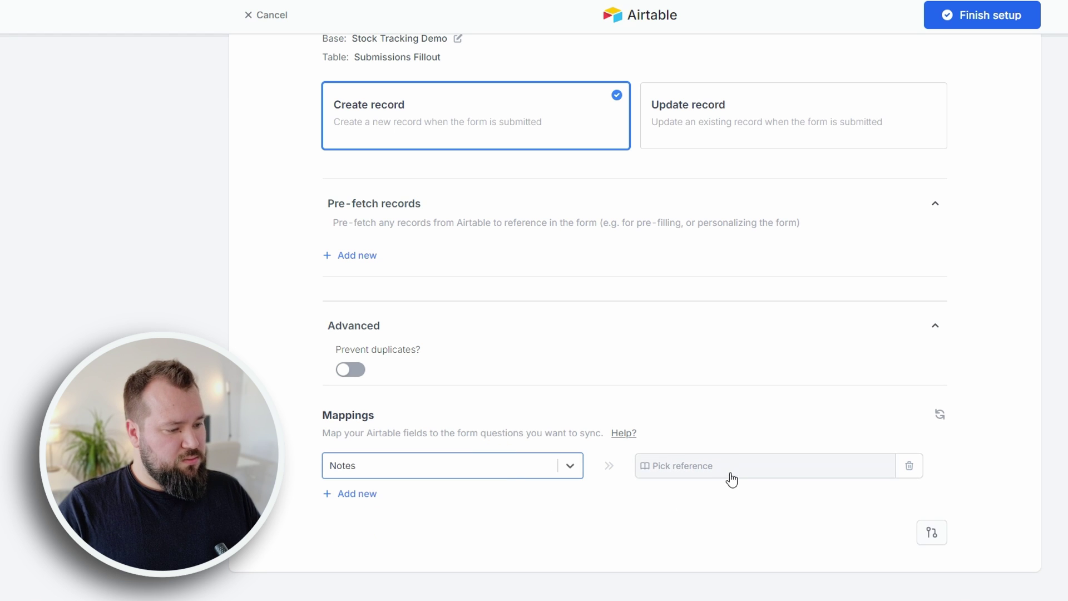
pyautogui.click(797, 474)
pyautogui.click(777, 365)
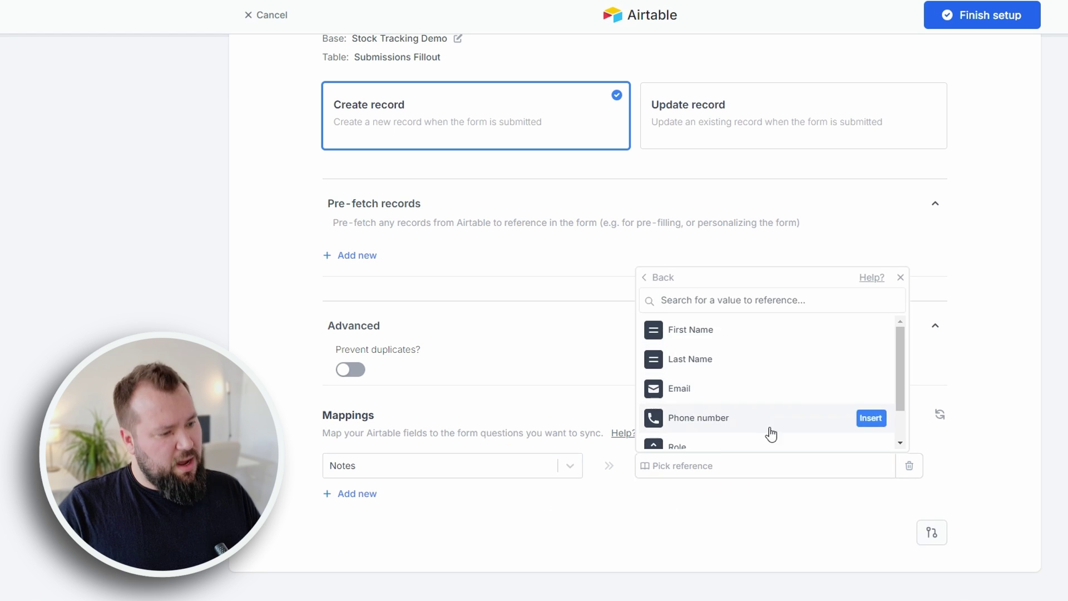
pyautogui.click(657, 278)
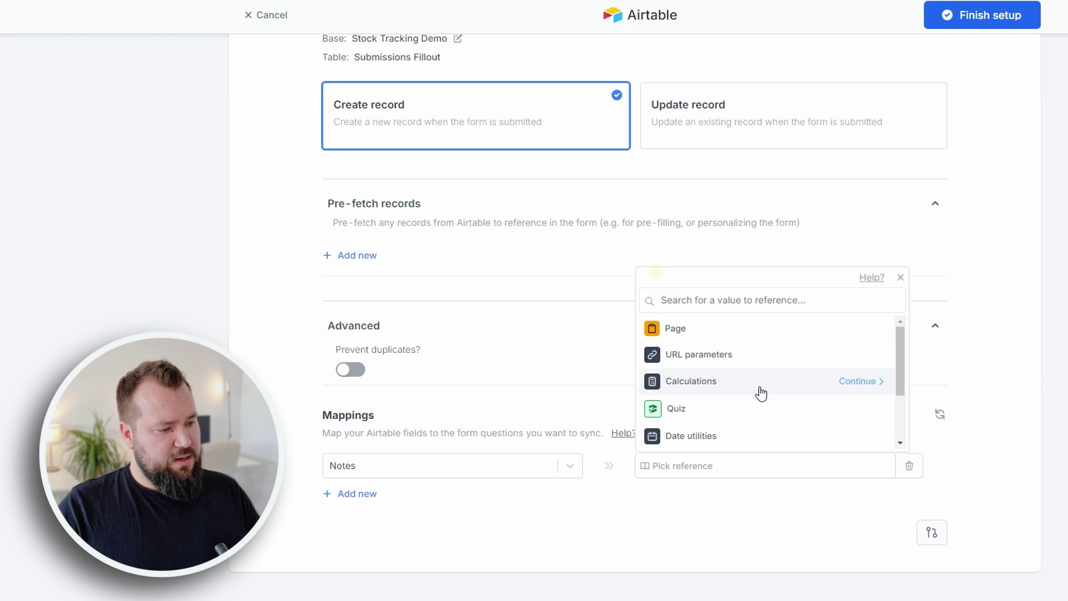
pyautogui.scroll(-3, 801, 395)
pyautogui.scroll(2, 779, 417)
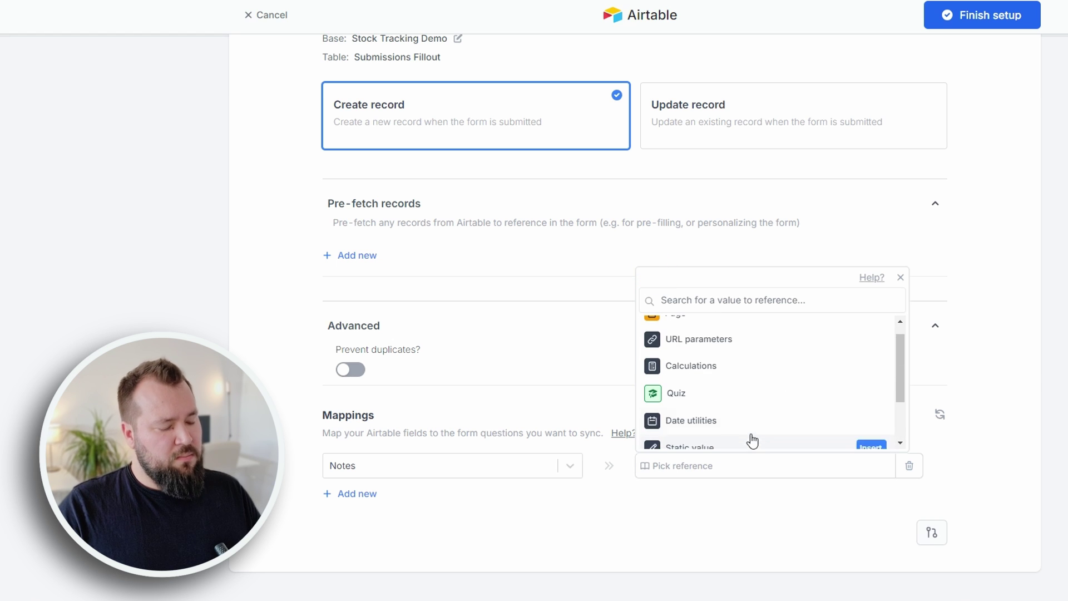
pyautogui.scroll(1, 727, 438)
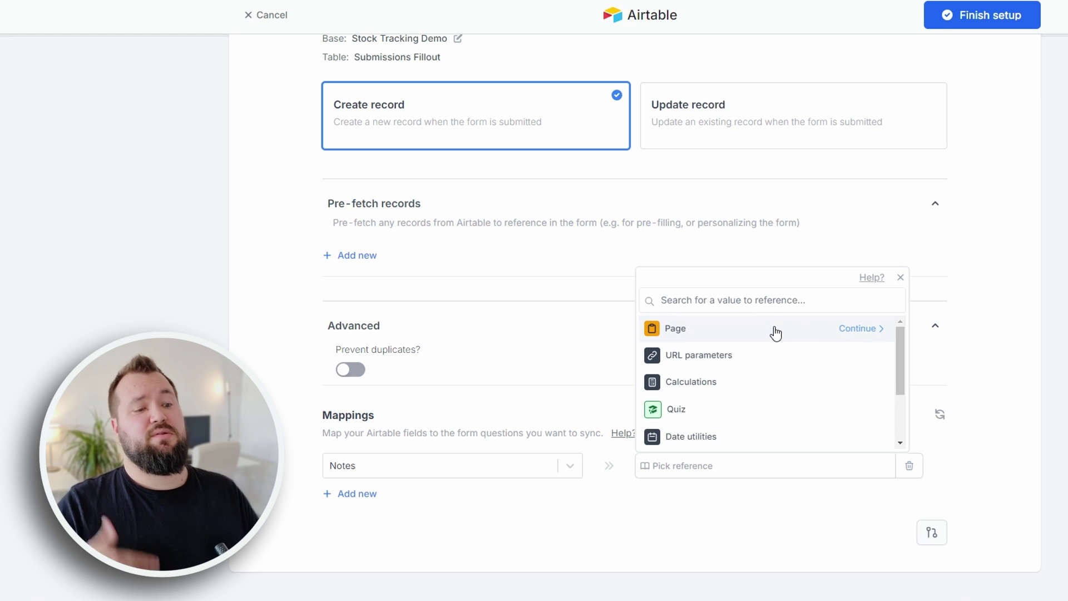
pyautogui.click(859, 329)
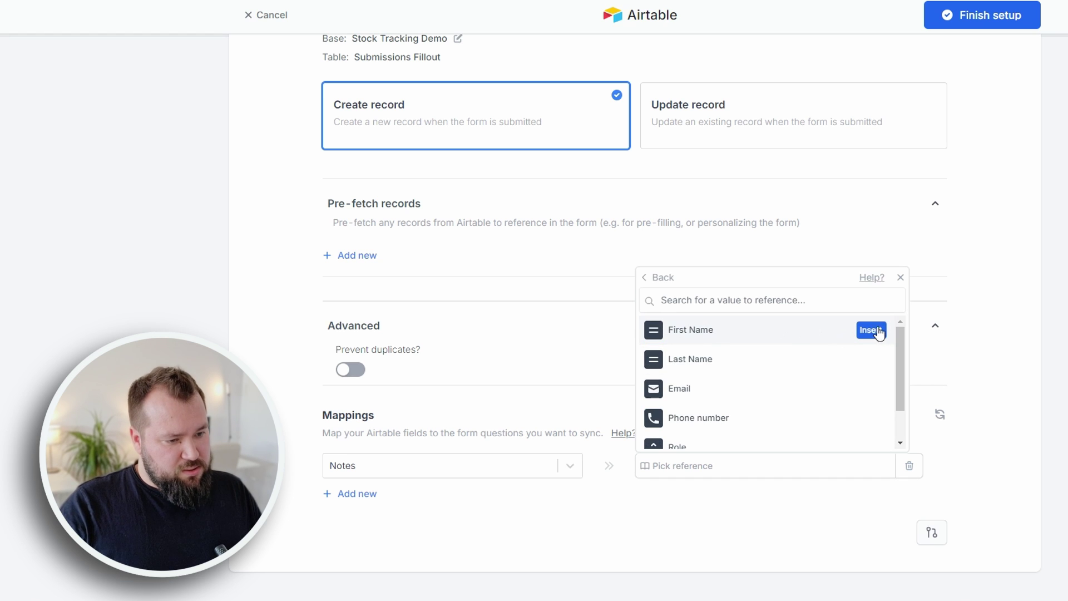
pyautogui.click(873, 331)
# - Switch the Notes mapping to Last Name, then delete that mapping row
pyautogui.click(766, 470)
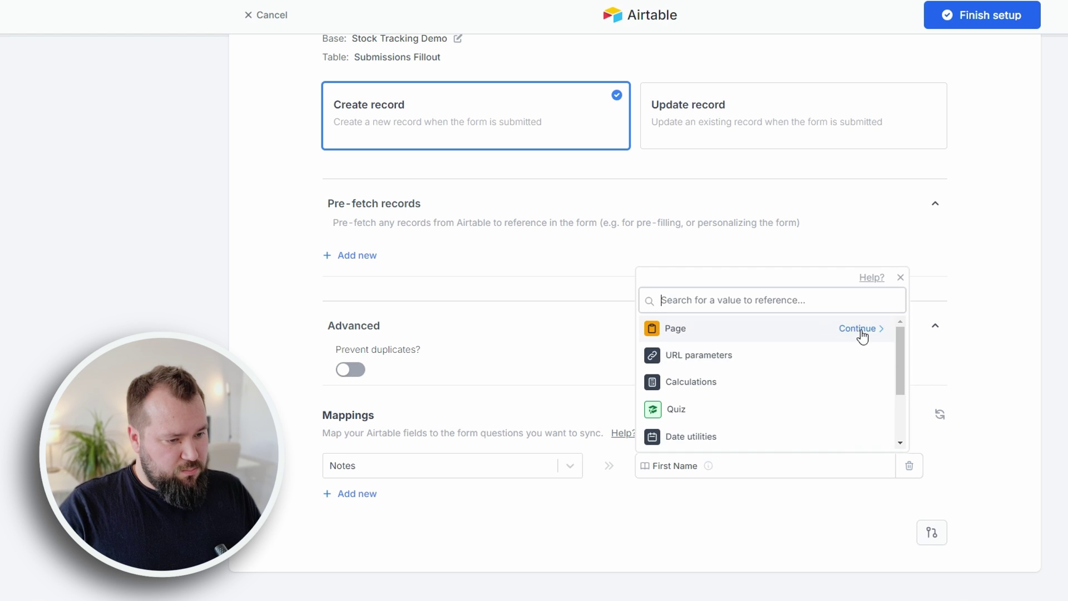
pyautogui.click(861, 332)
pyautogui.click(872, 358)
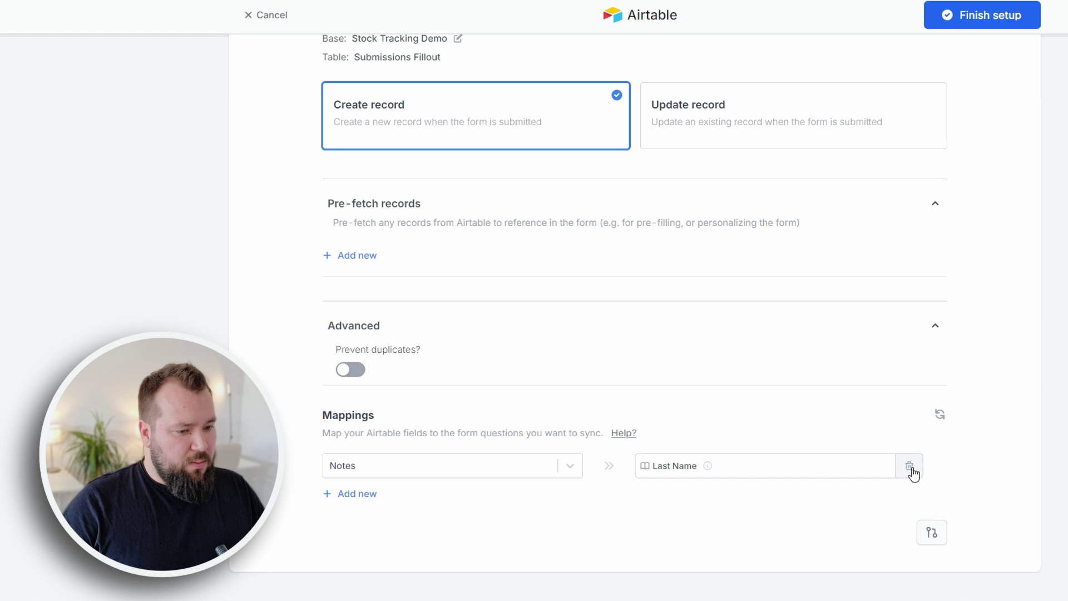
pyautogui.click(909, 467)
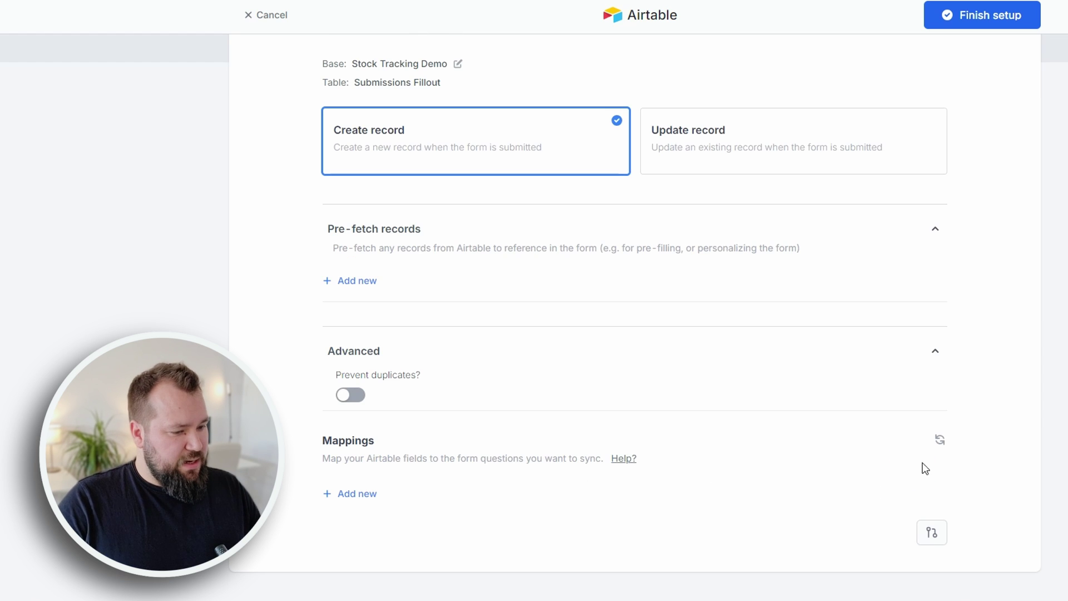
# - Delete the Notes, Assignee and Status fields from the Submissions Fillout table
pyautogui.click(940, 444)
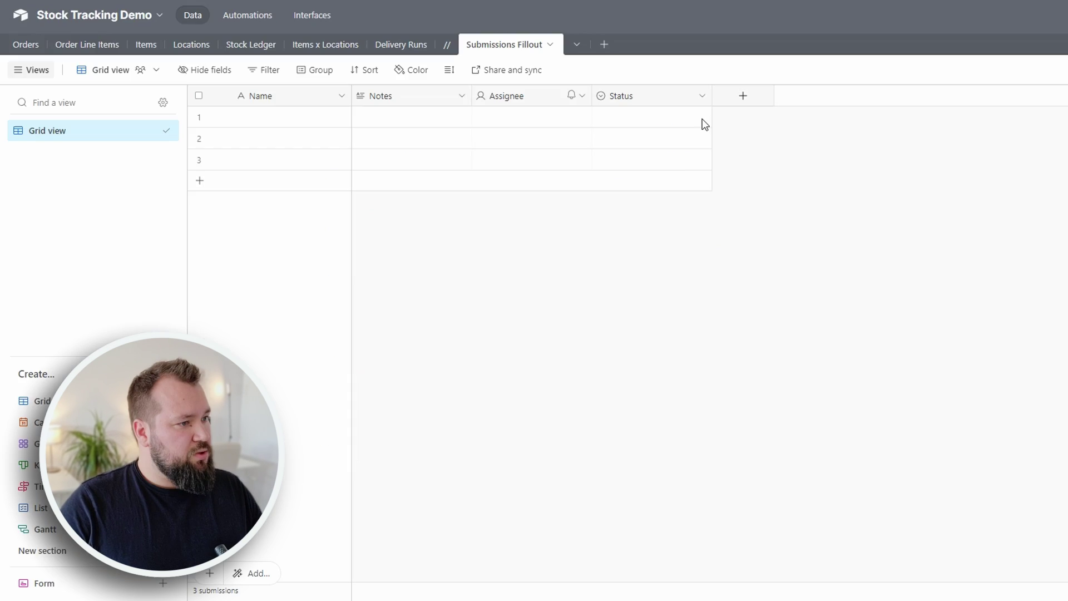
pyautogui.click(406, 95)
pyautogui.keyDown('shift'); pyautogui.click(619, 96); pyautogui.keyUp('shift')
pyautogui.rightClick(619, 96)
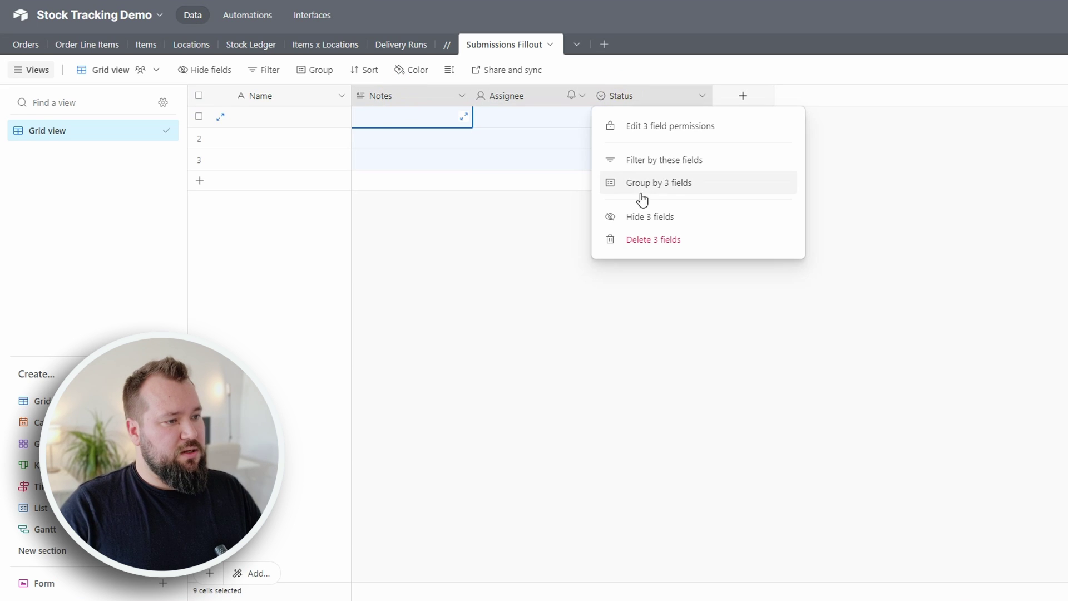
pyautogui.click(653, 241)
# - Add First Name, Last Name and Email fields to the Airtable table
pyautogui.click(382, 95)
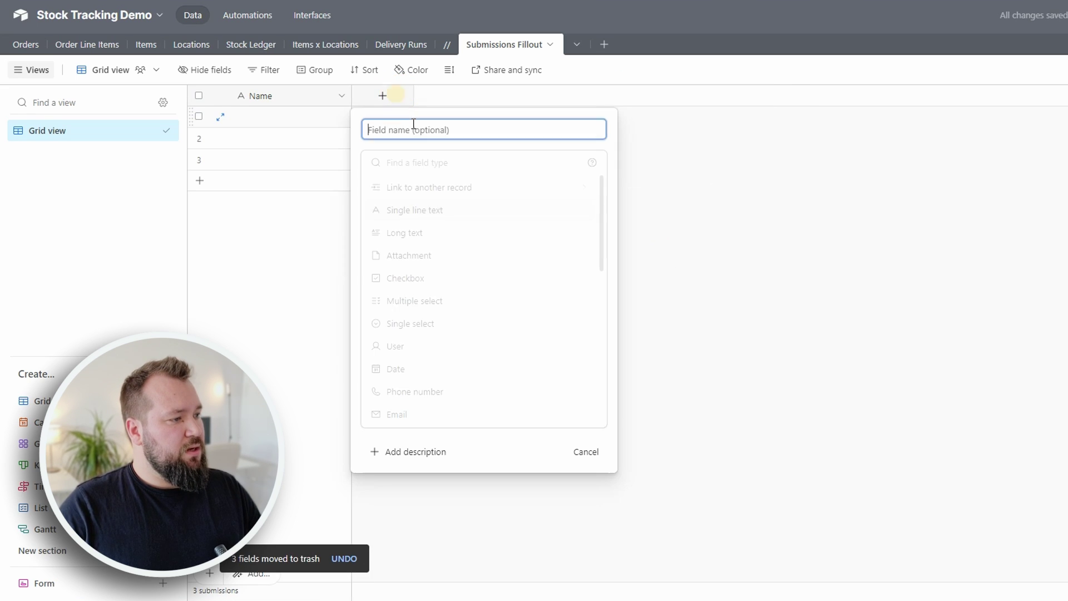
pyautogui.write('First Name')
pyautogui.press('Return')
pyautogui.click(502, 96)
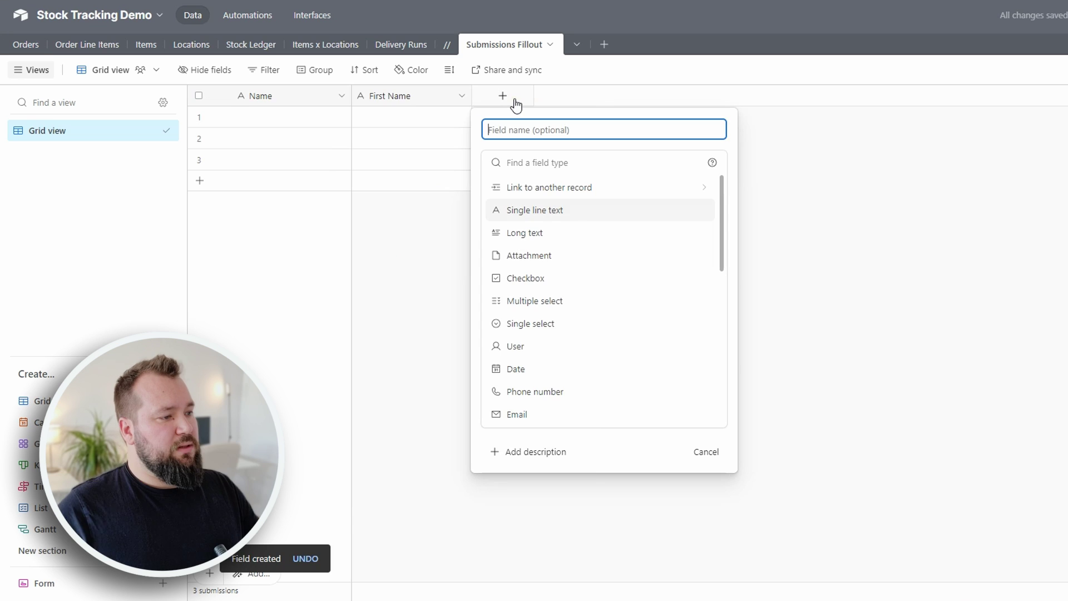
pyautogui.write('Last Name')
pyautogui.press('Return')
pyautogui.click(639, 95)
pyautogui.write('Email')
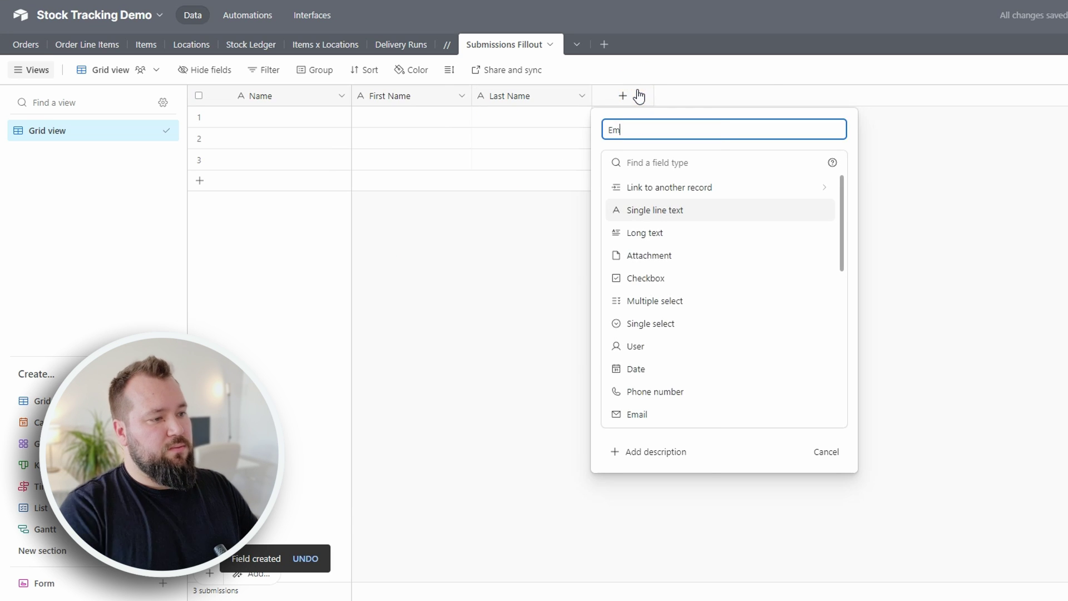
pyautogui.press('Return')
# - Add Phone and Role fields to the Airtable table
pyautogui.click(744, 96)
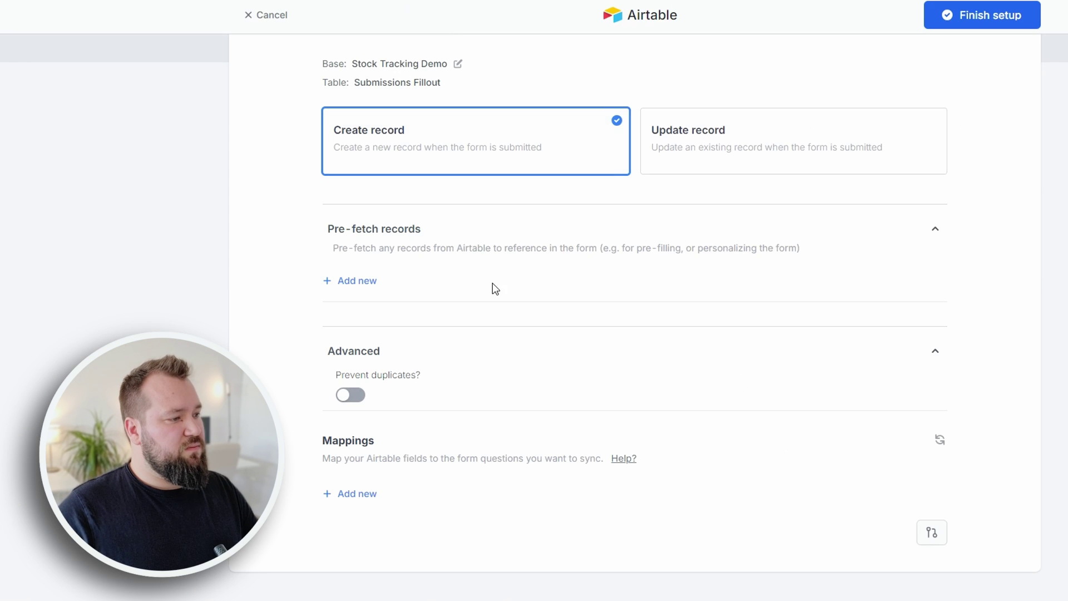
pyautogui.scroll(2, 543, 170)
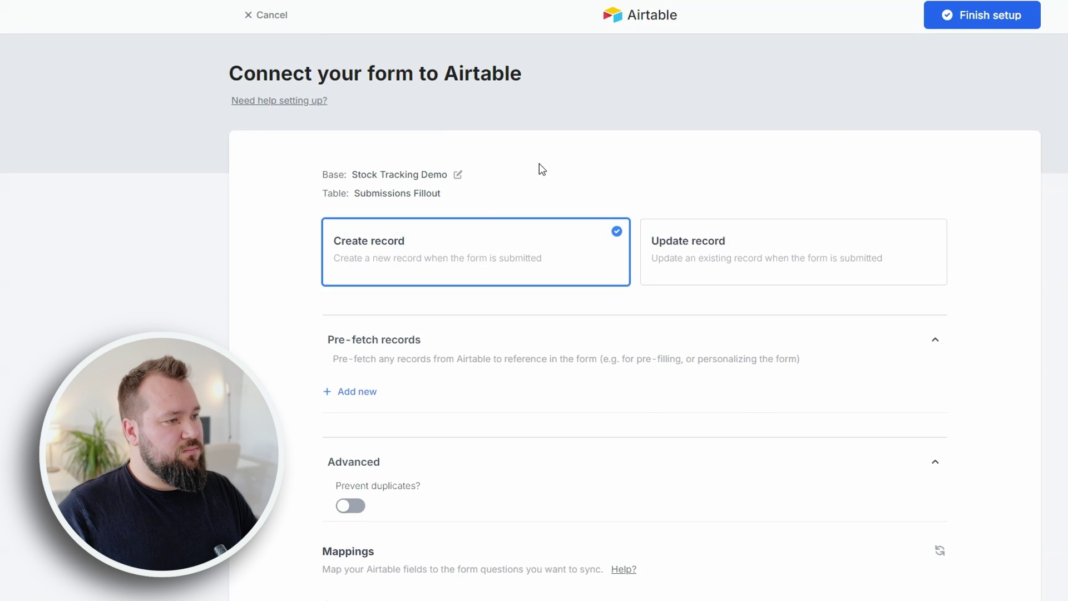
pyautogui.scroll(-2, 512, 518)
pyautogui.click(716, 494)
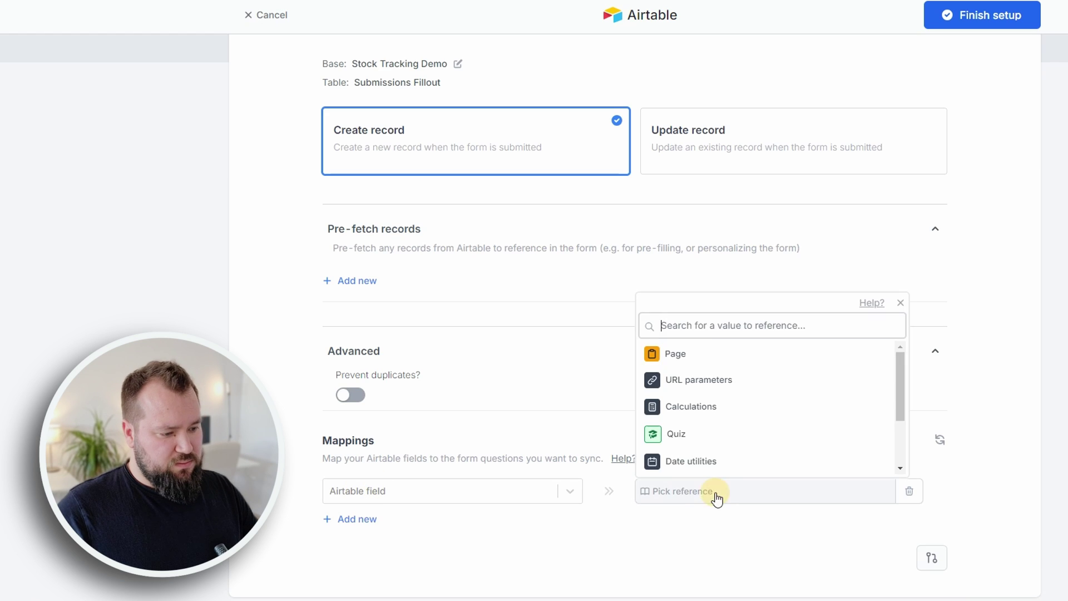
pyautogui.click(716, 437)
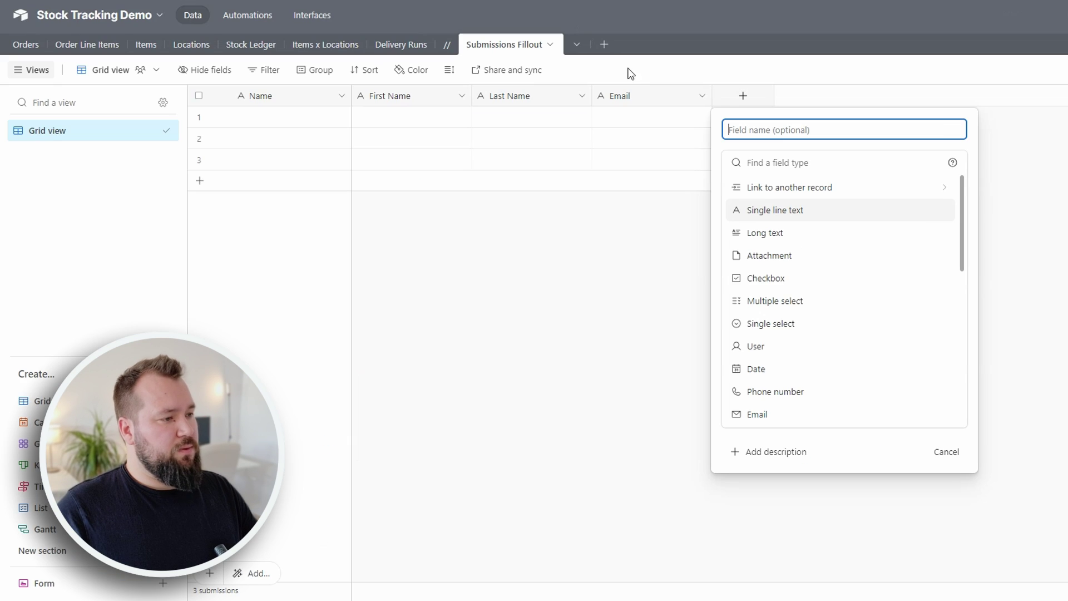
pyautogui.write('Phone')
pyautogui.press('Return')
pyautogui.click(864, 97)
pyautogui.write('Role')
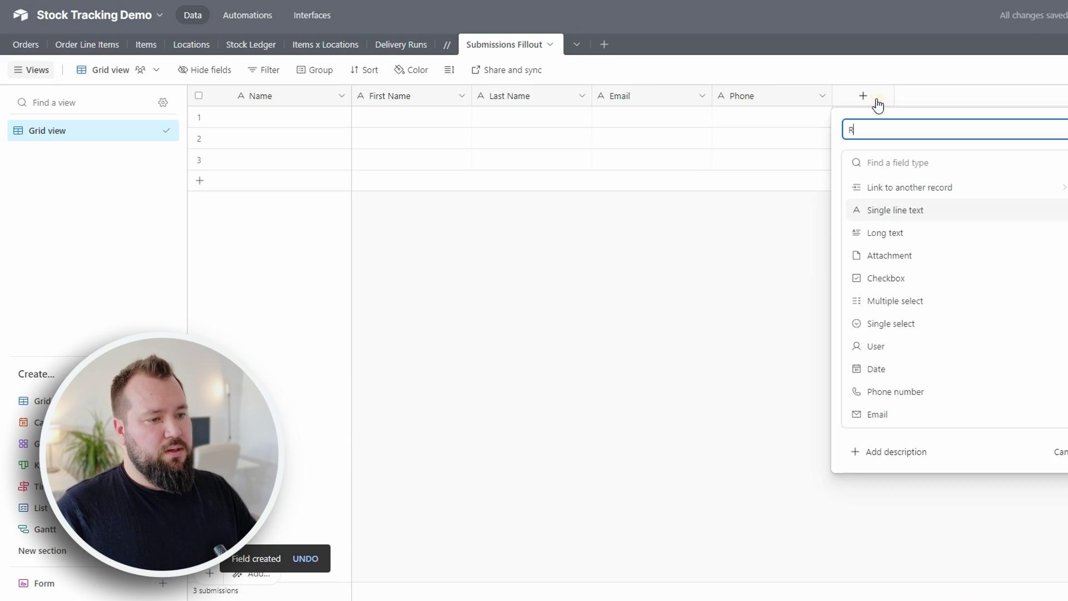
pyautogui.press('Return')
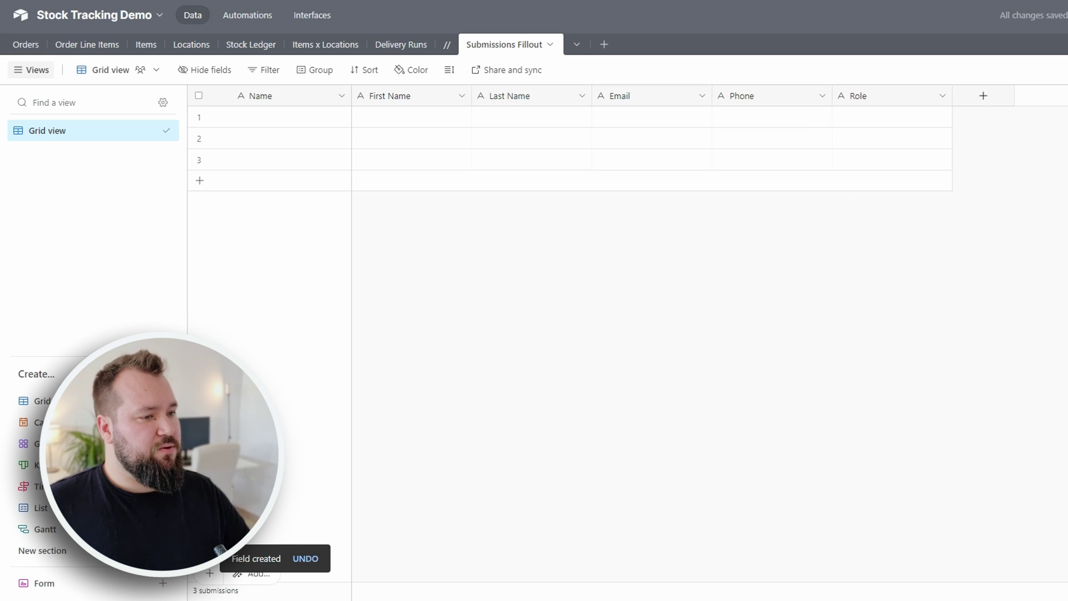
# - Refresh the Airtable fields in Fillout and map First Name to the First Name question
pyautogui.click(89, 1)
pyautogui.click(526, 490)
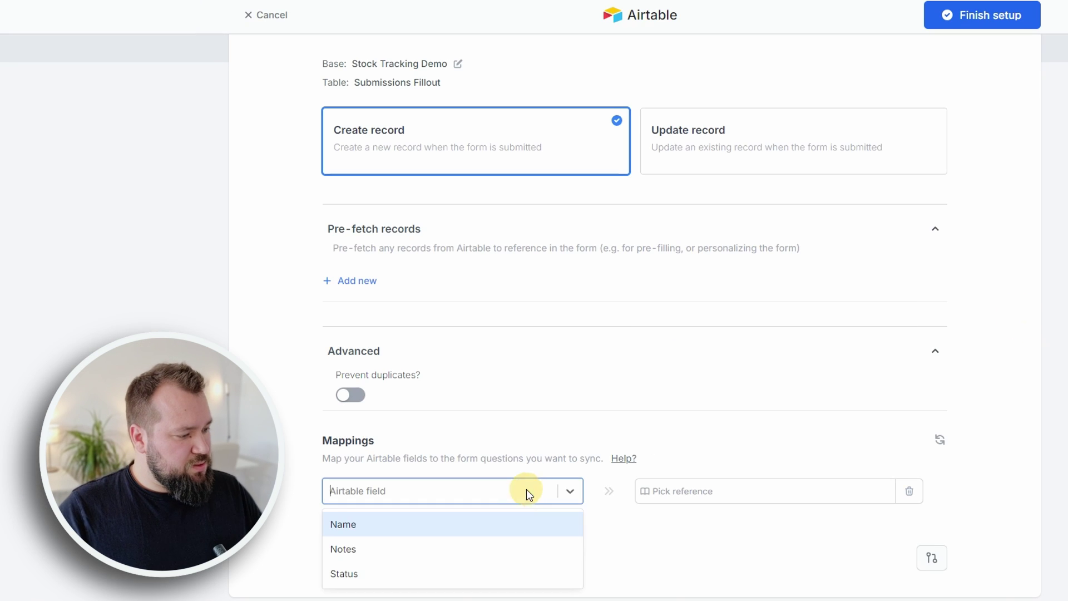
pyautogui.scroll(-1, 472, 462)
pyautogui.click(472, 464)
pyautogui.click(392, 472)
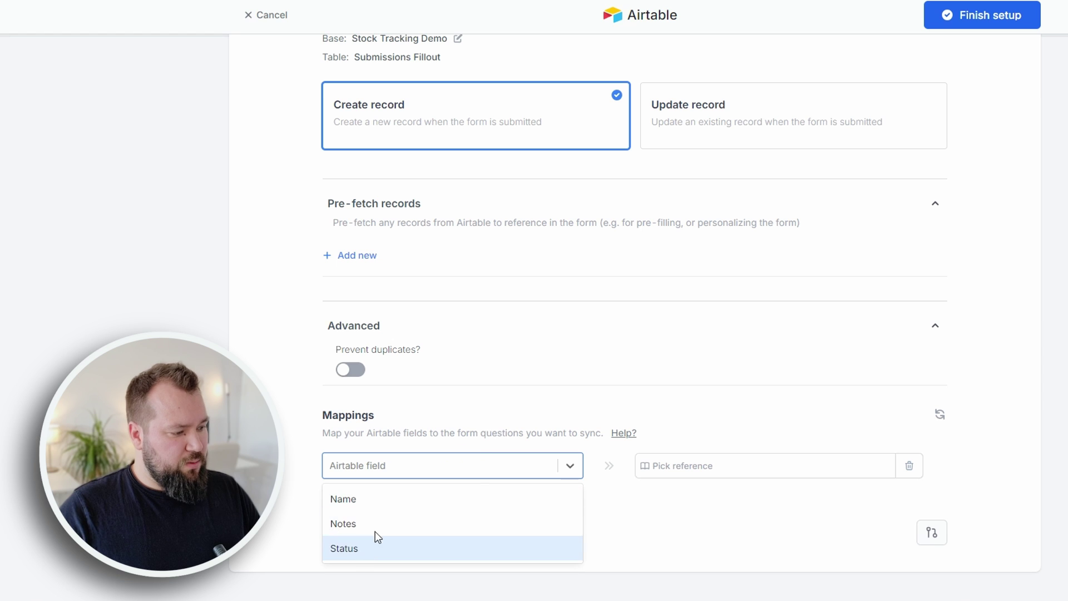
pyautogui.click(939, 414)
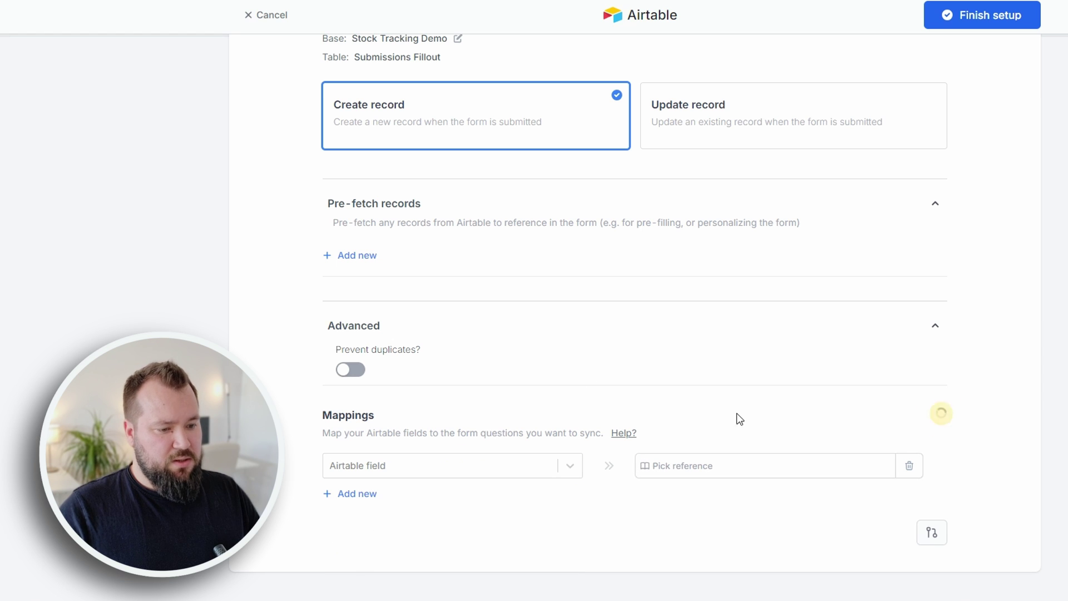
pyautogui.click(359, 477)
pyautogui.click(441, 515)
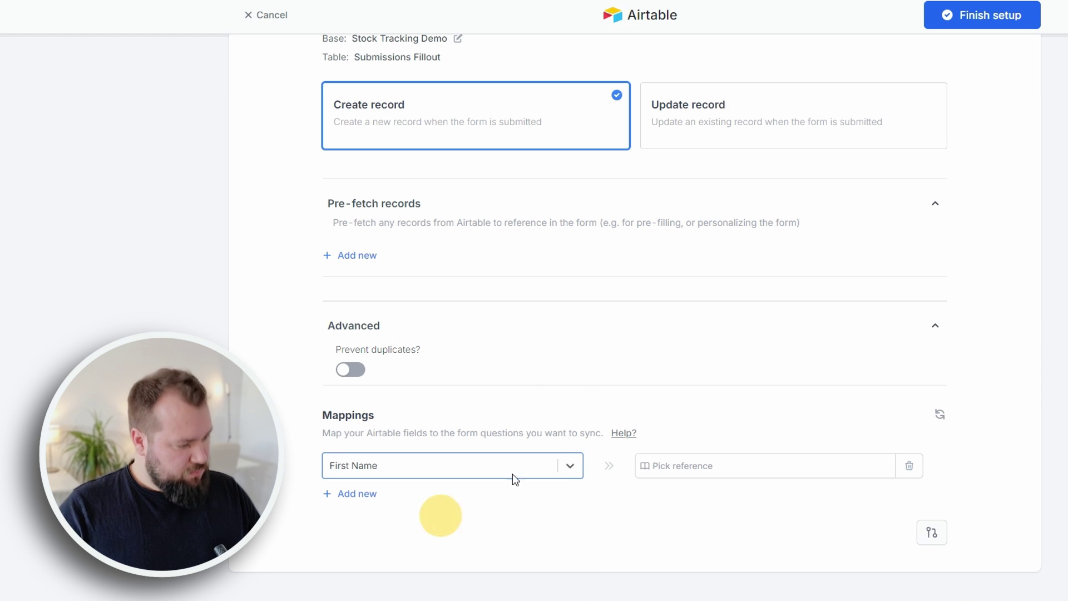
pyautogui.click(665, 463)
pyautogui.click(865, 328)
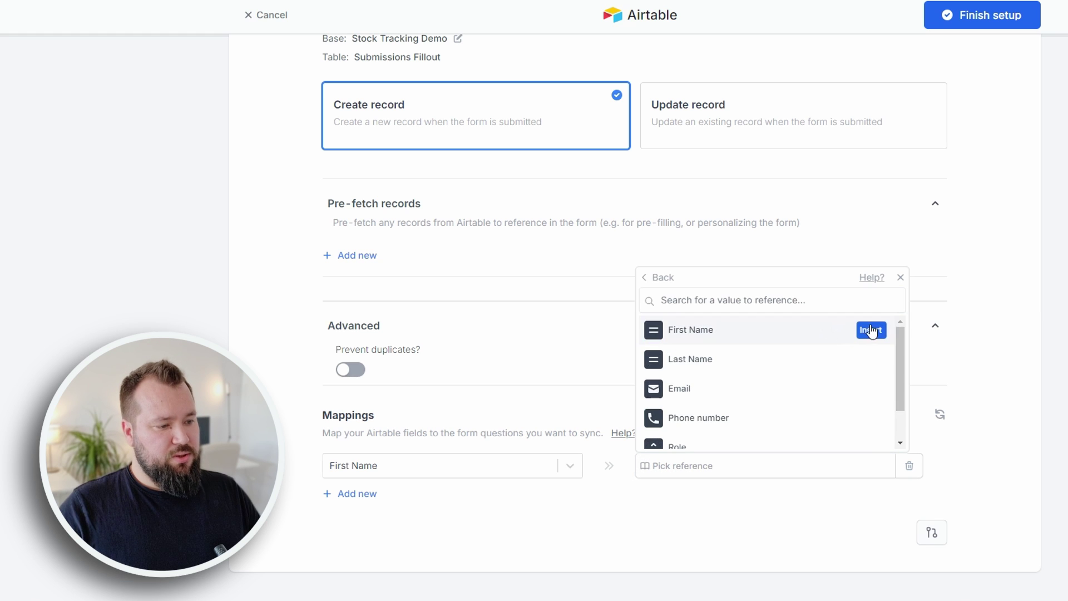
pyautogui.click(871, 330)
# - Add a row mapping Last Name to the Last Name question, plus a third empty row
pyautogui.click(349, 494)
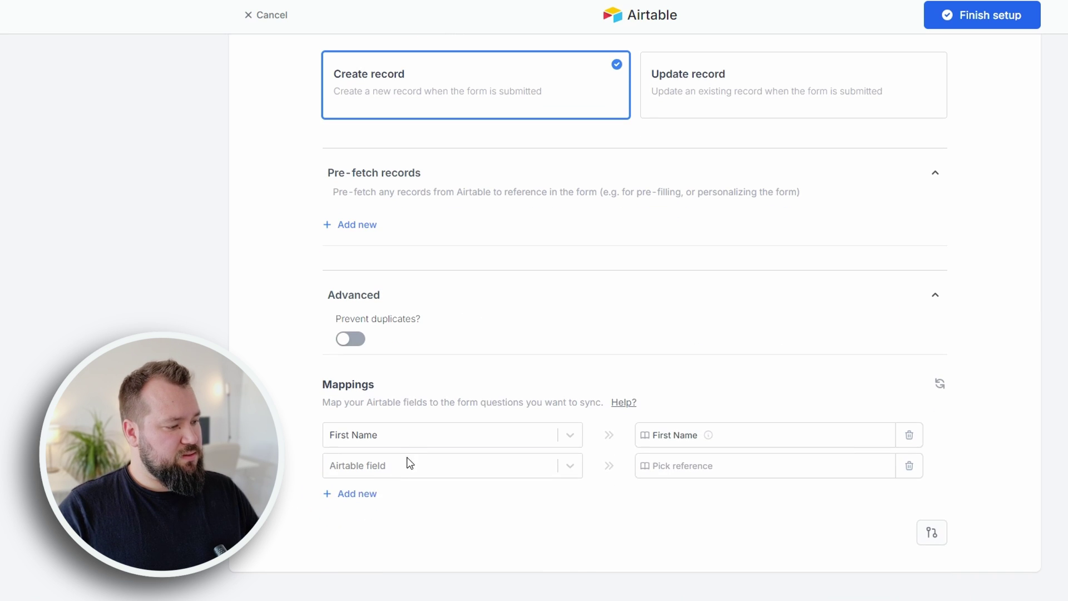
pyautogui.click(409, 463)
pyautogui.click(341, 546)
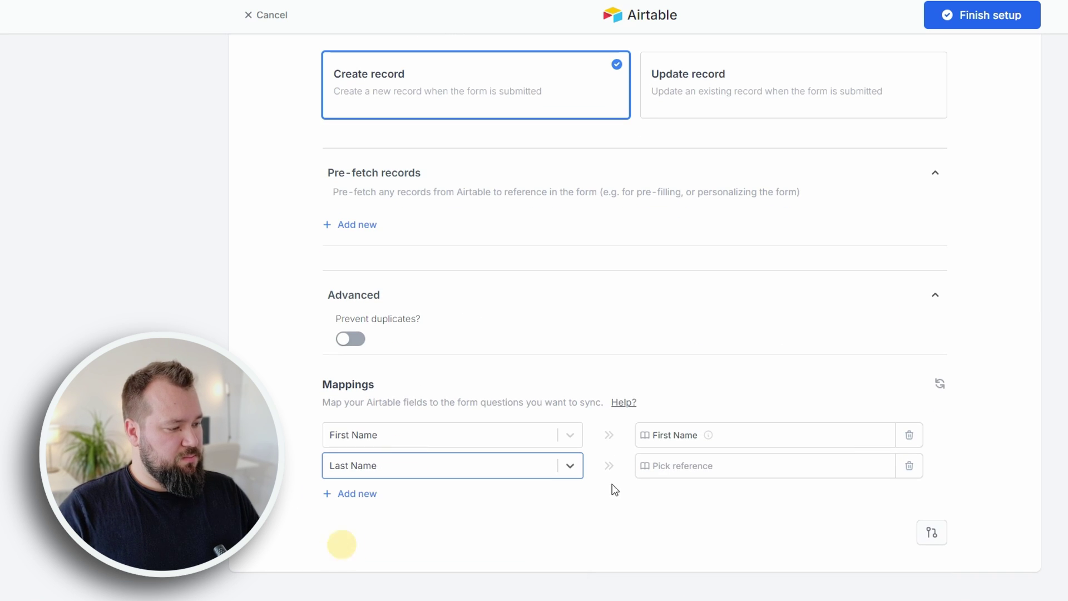
pyautogui.click(498, 470)
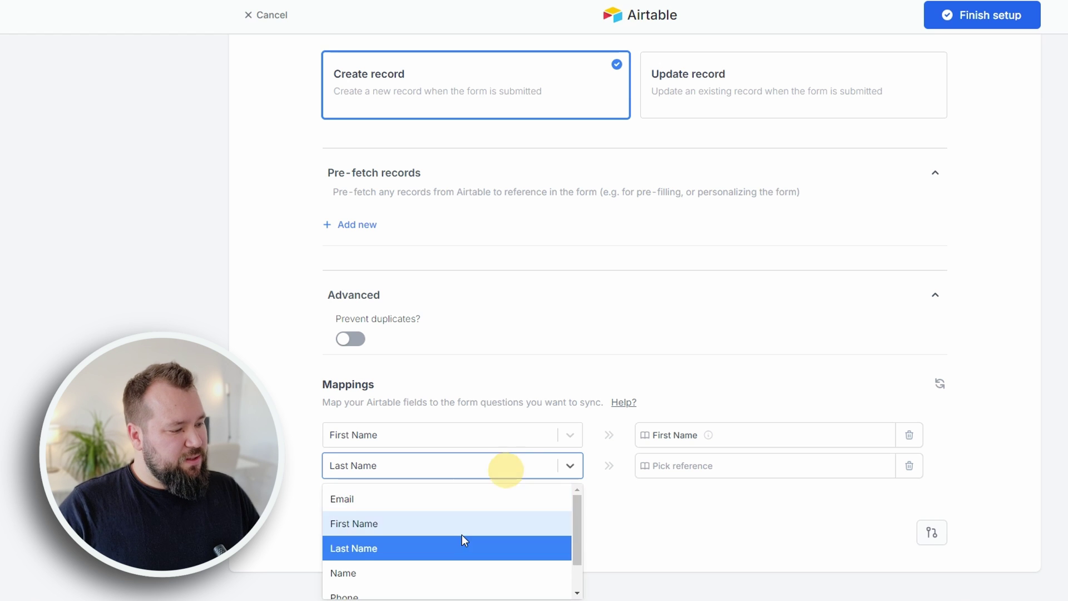
pyautogui.click(405, 548)
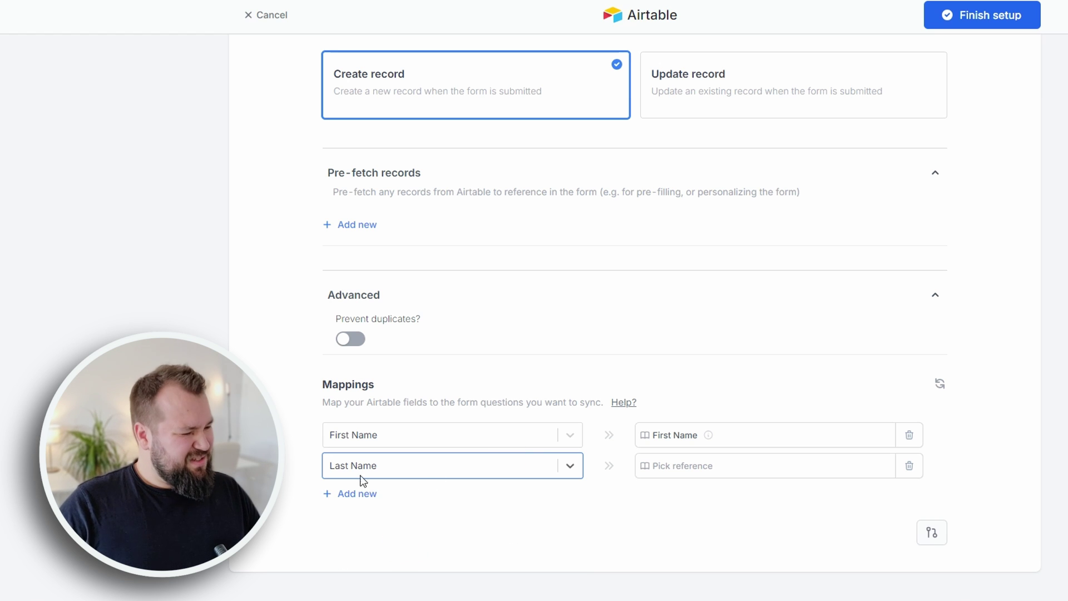
pyautogui.click(715, 468)
pyautogui.click(777, 445)
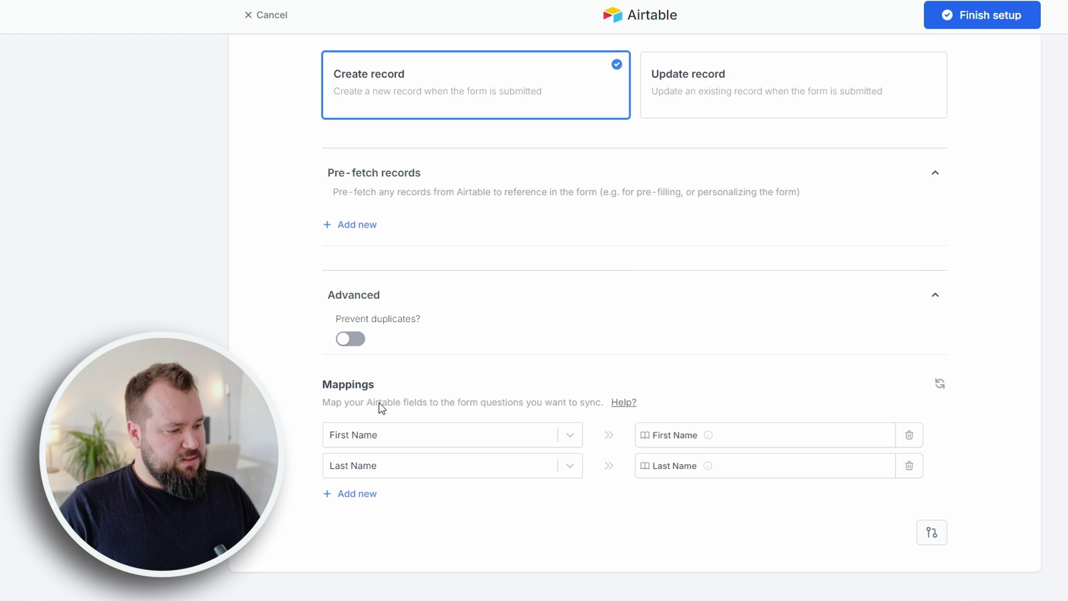
pyautogui.click(362, 503)
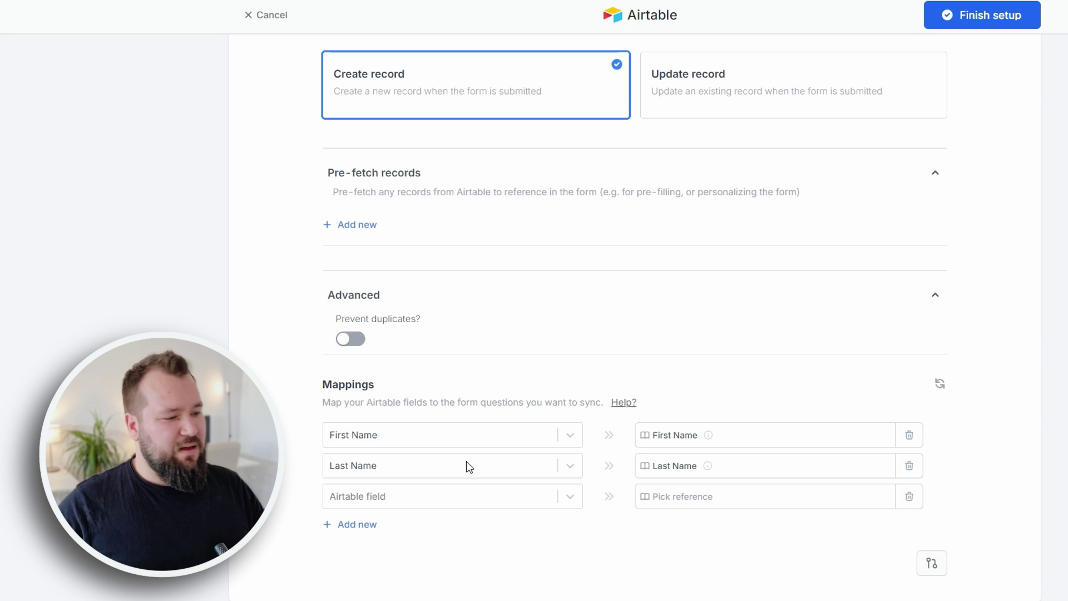
# - Set the third mapping row to Phone, referencing the Phone number question
pyautogui.scroll(-1, 456, 466)
pyautogui.click(446, 466)
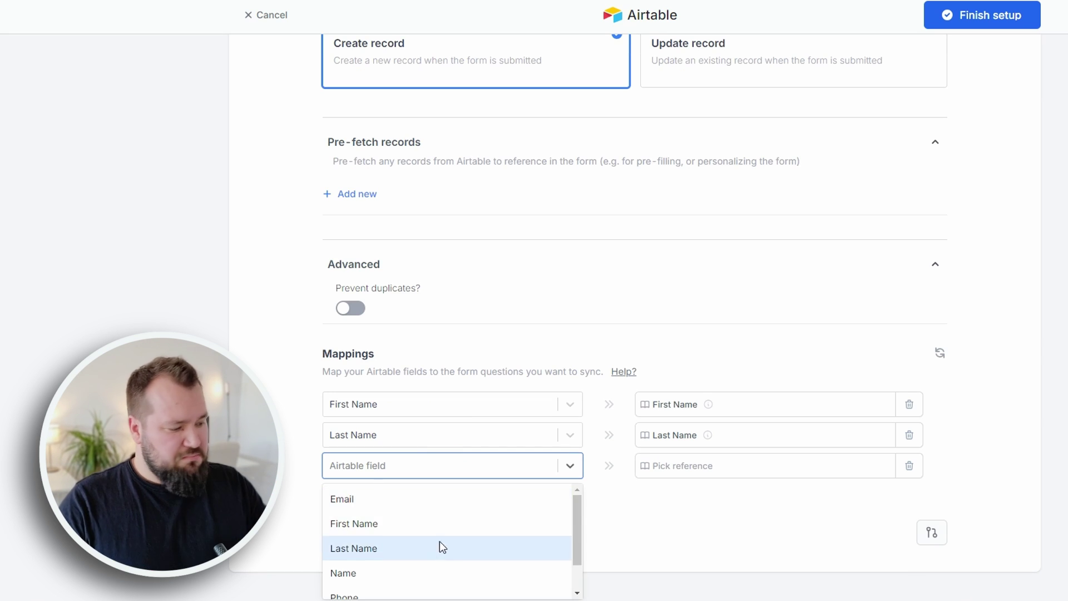
pyautogui.scroll(-1, 440, 548)
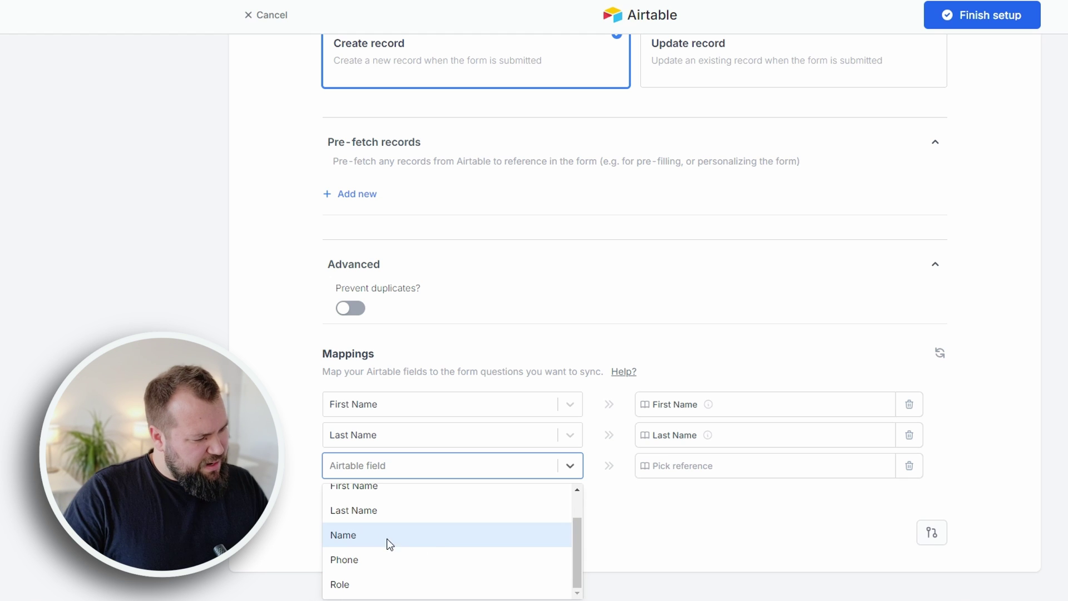
pyautogui.scroll(1, 430, 553)
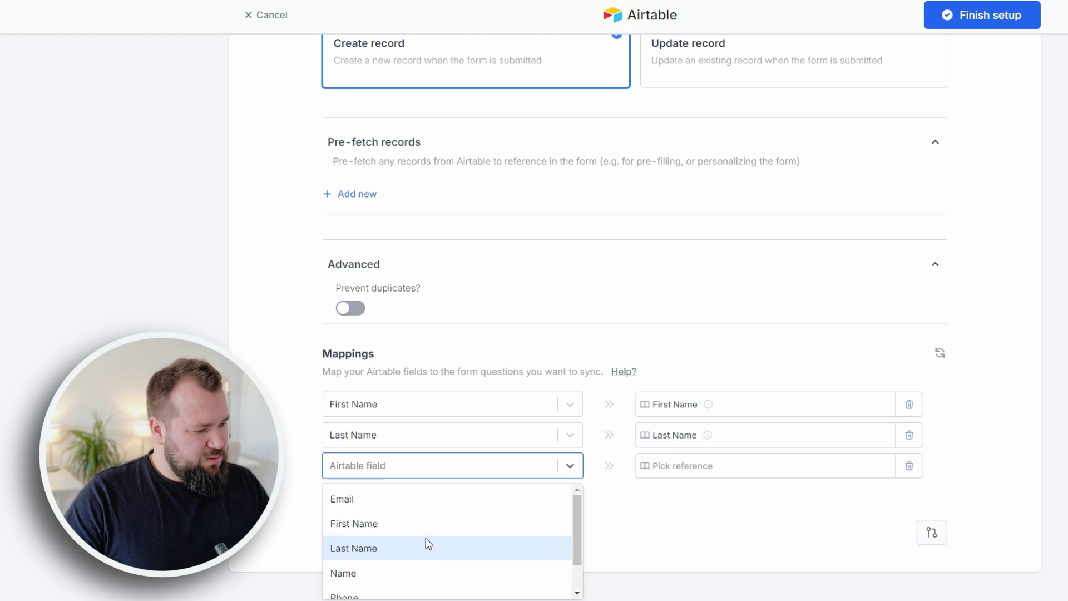
pyautogui.scroll(-1, 395, 517)
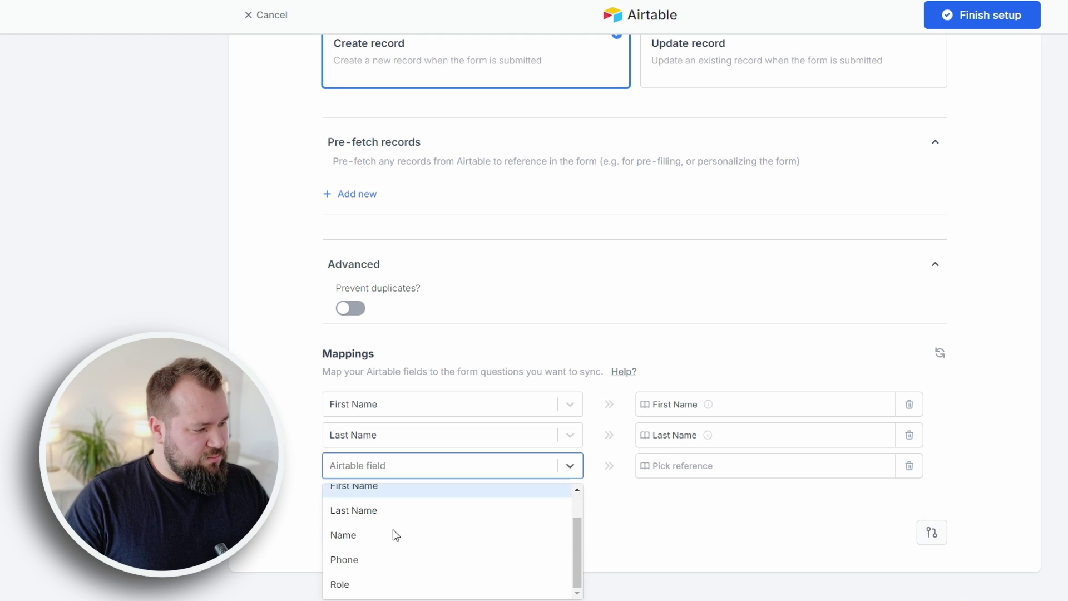
pyautogui.click(281, 494)
pyautogui.click(448, 467)
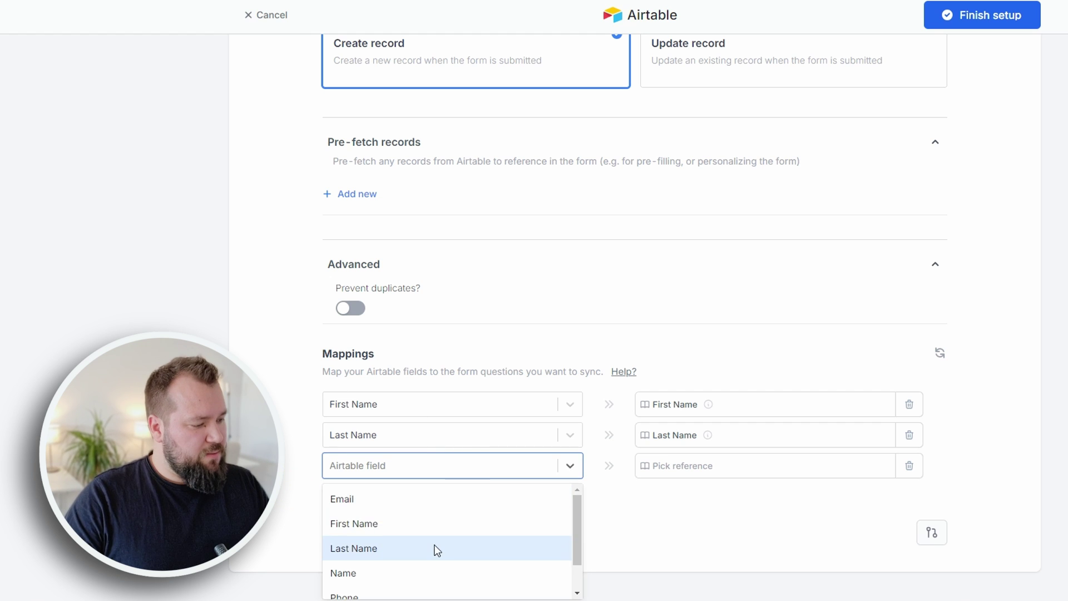
pyautogui.scroll(-1, 393, 592)
pyautogui.click(394, 561)
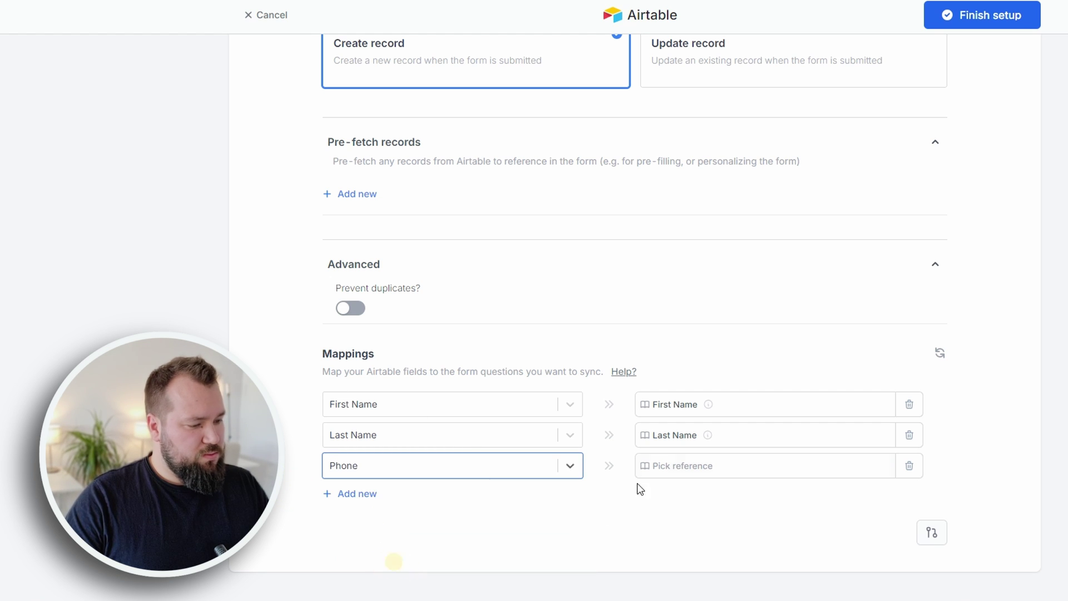
pyautogui.click(641, 473)
pyautogui.click(863, 419)
# - Add a Role mapping to the Role question and remove the extra empty row
pyautogui.click(350, 494)
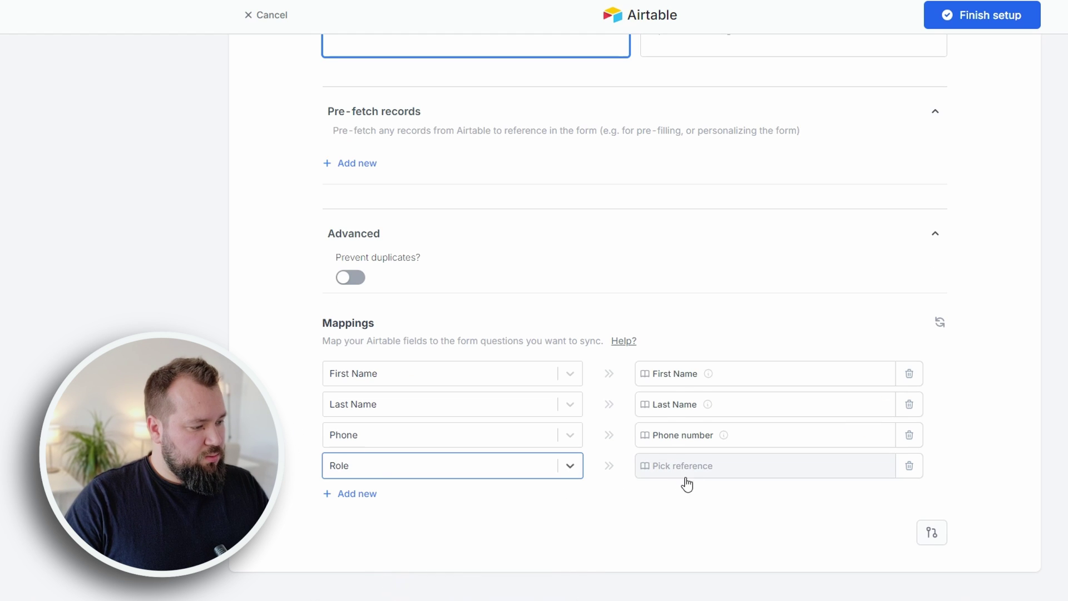
pyautogui.click(687, 473)
pyautogui.click(872, 331)
pyautogui.click(723, 443)
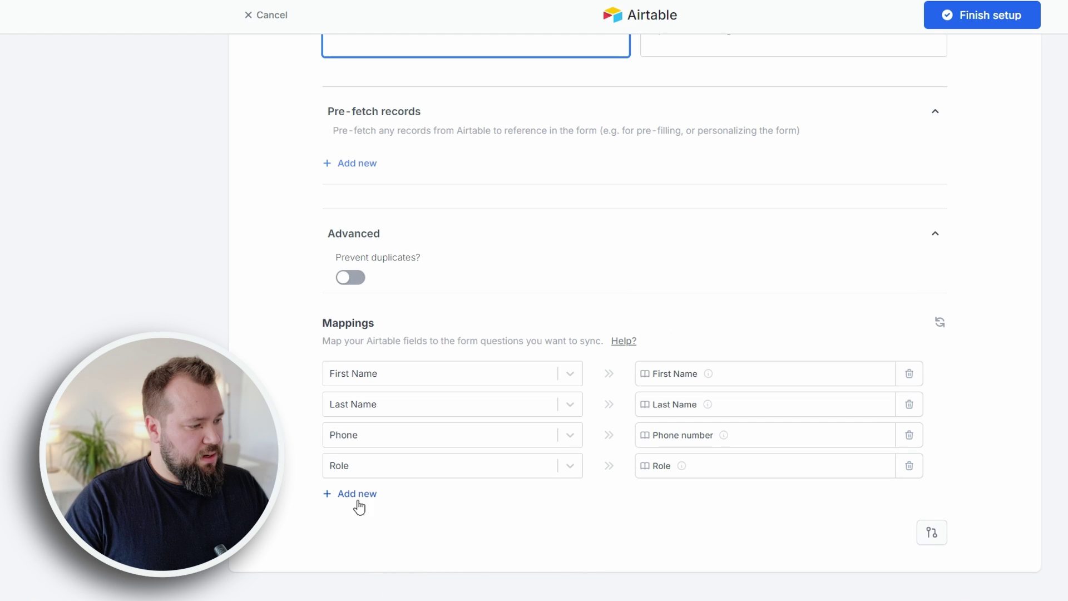
pyautogui.click(358, 504)
pyautogui.click(910, 497)
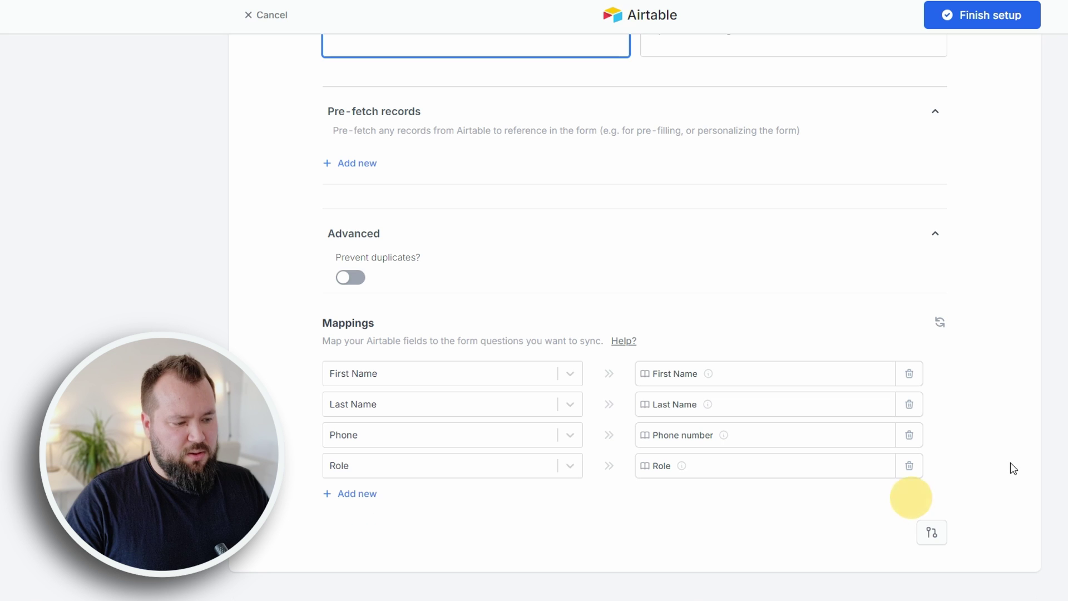
pyautogui.scroll(4, 1010, 350)
pyautogui.scroll(-3, 1010, 350)
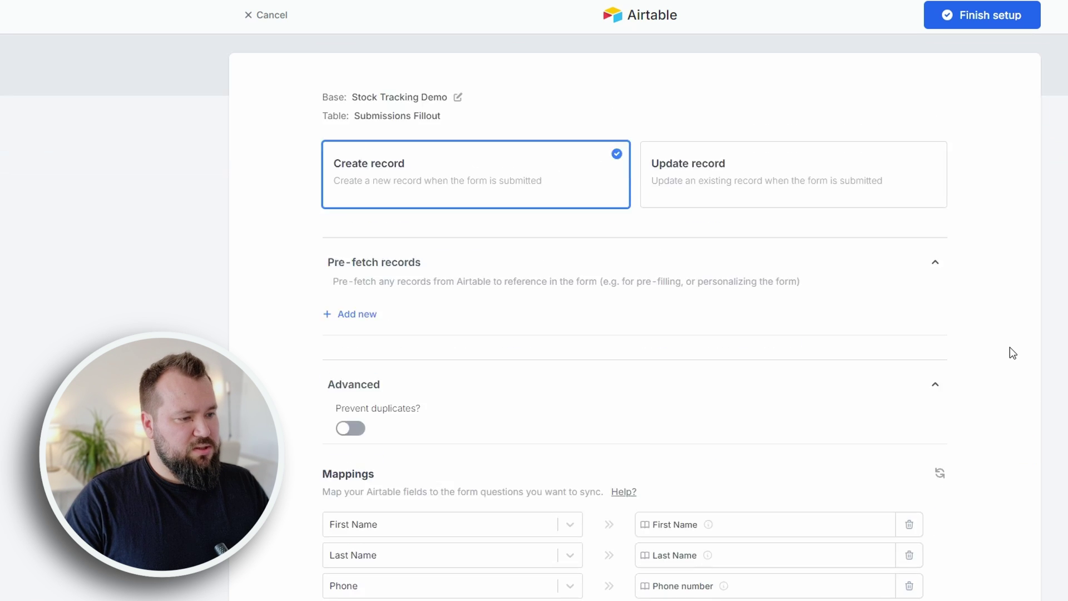
pyautogui.scroll(3, 1010, 350)
# - Finish the Airtable setup, then reopen it to review the First Name, Last Name, Phone and Role mappings
pyautogui.click(1007, 25)
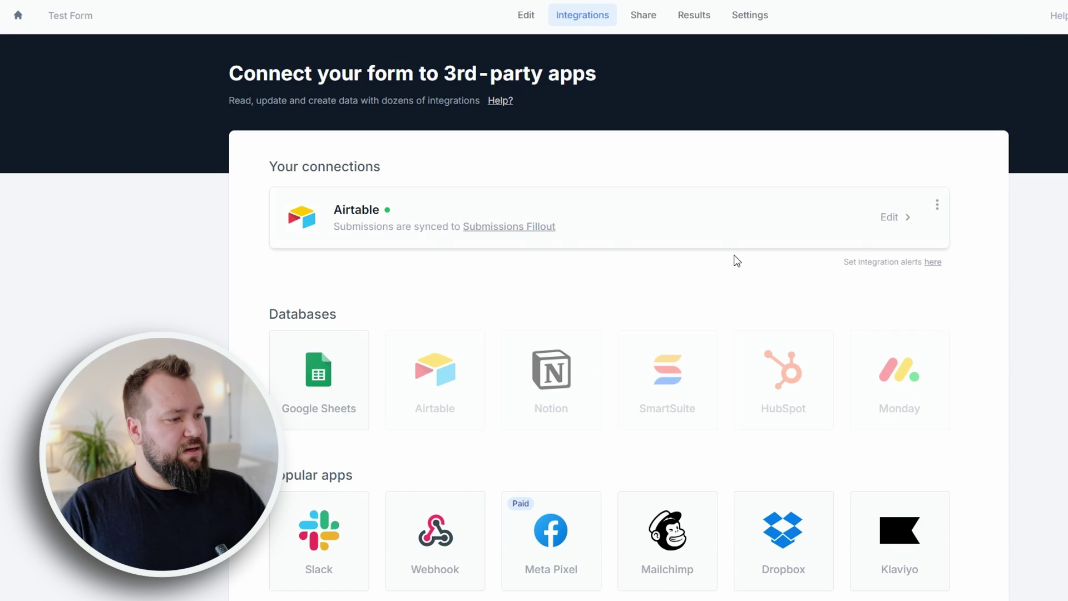
pyautogui.click(901, 219)
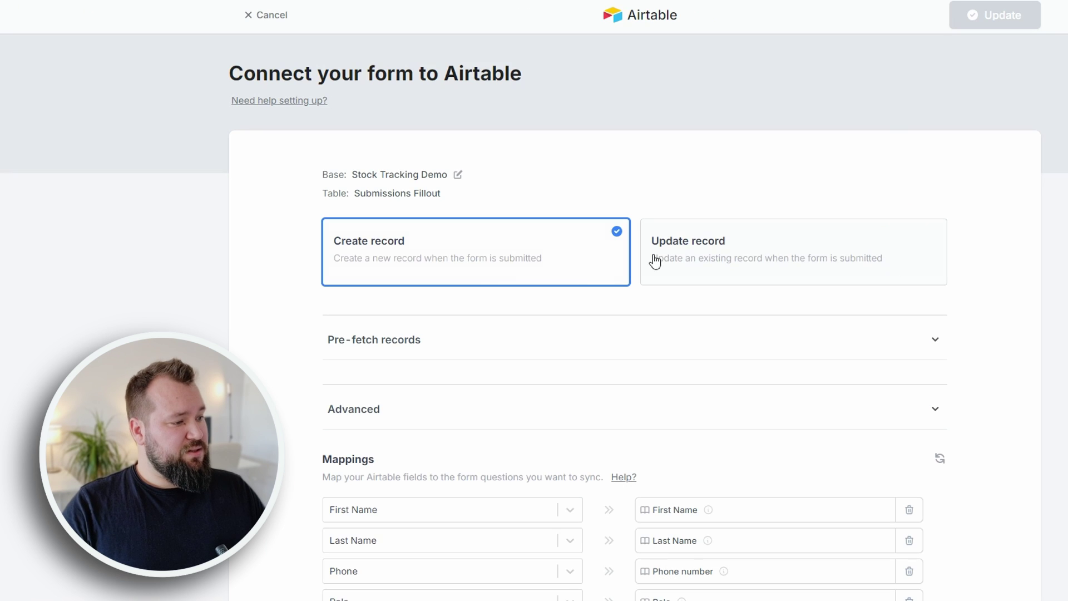
pyautogui.scroll(-3, 246, 272)
pyautogui.scroll(3, 246, 272)
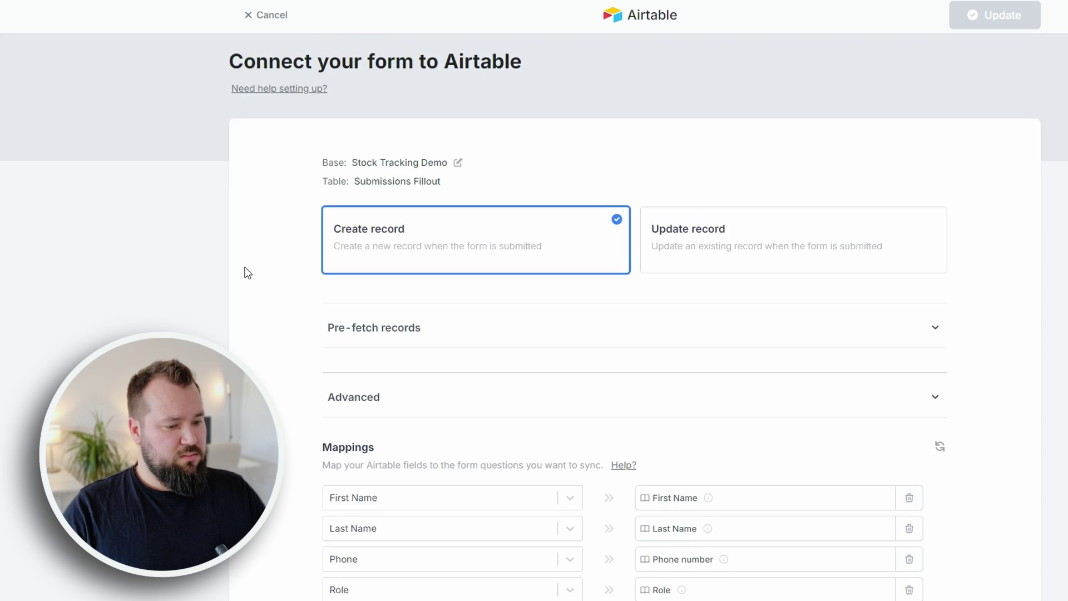
pyautogui.scroll(-3, 246, 272)
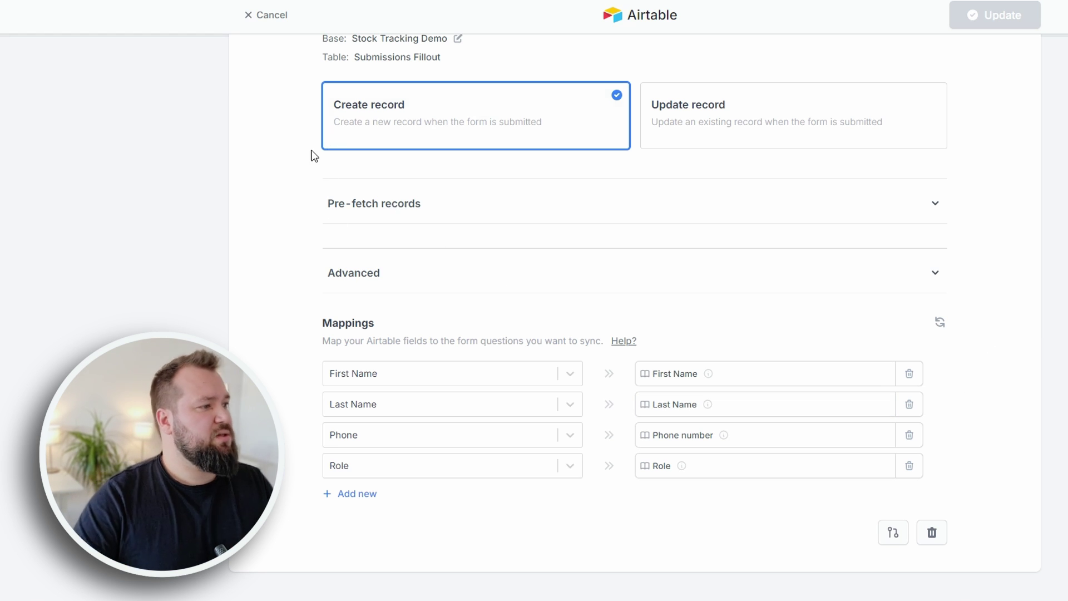
pyautogui.scroll(3, 301, 167)
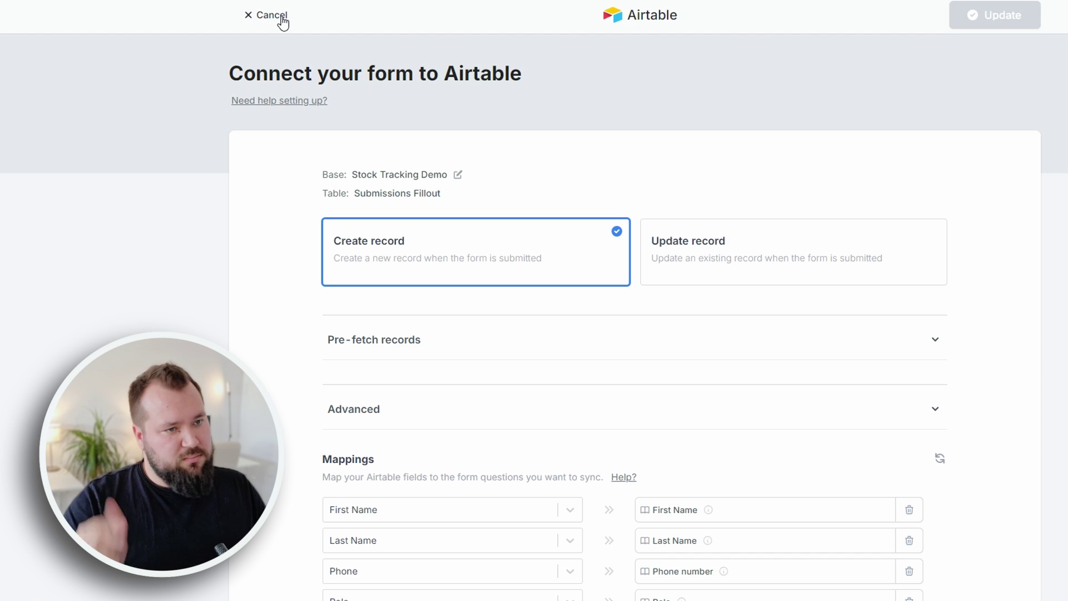
# - Publish the form, copy its share link and load it in a new browser tab
pyautogui.click(282, 18)
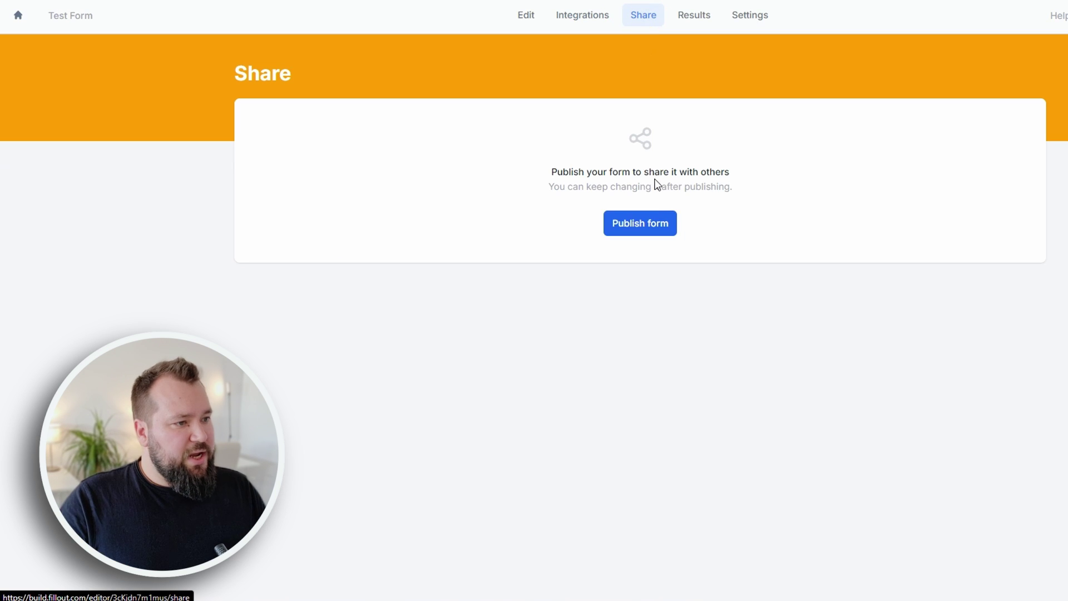
pyautogui.click(645, 231)
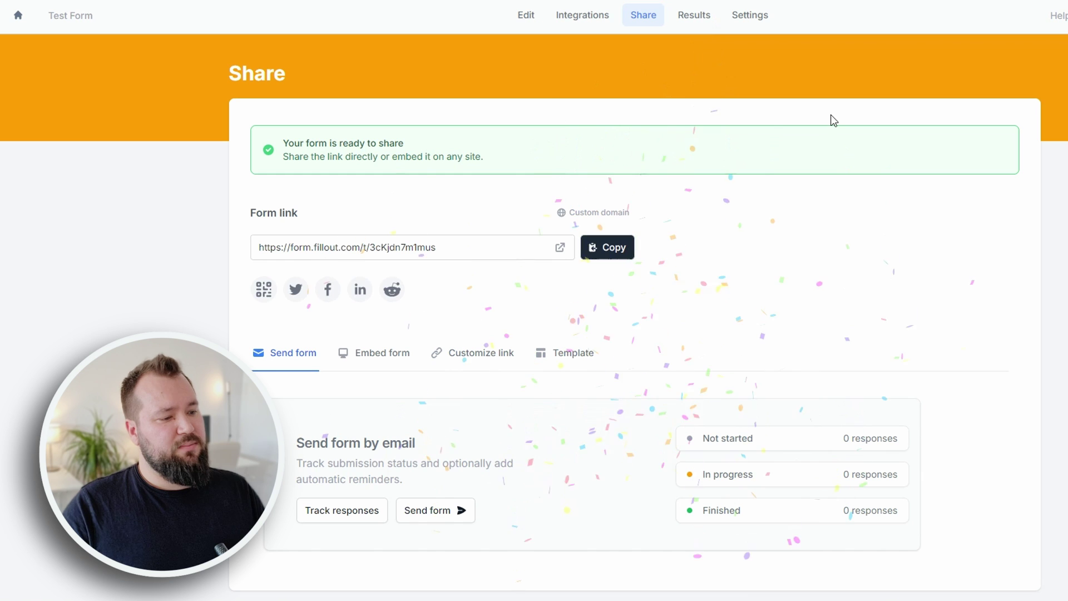
pyautogui.click(618, 247)
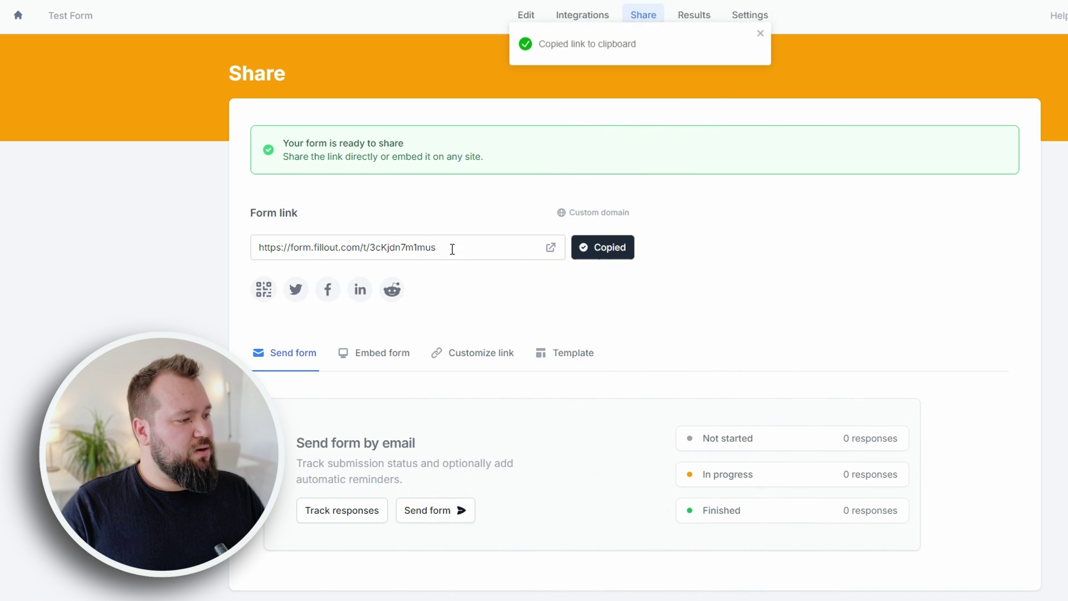
pyautogui.click(452, 248)
pyautogui.hotkey('ctrl', 't')
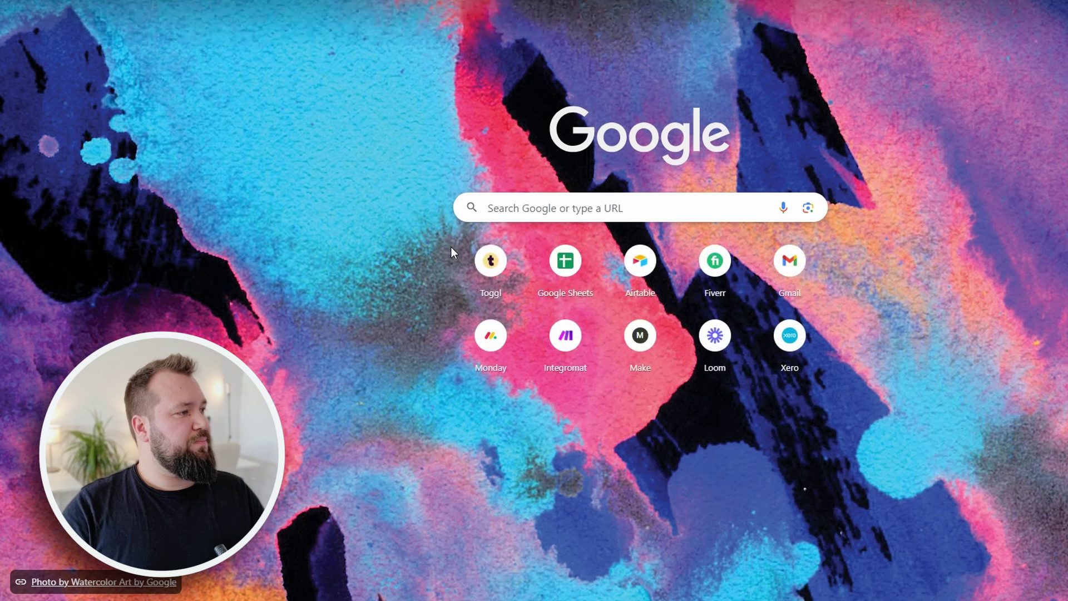
pyautogui.hotkey('ctrl', 'v')
pyautogui.press('Return')
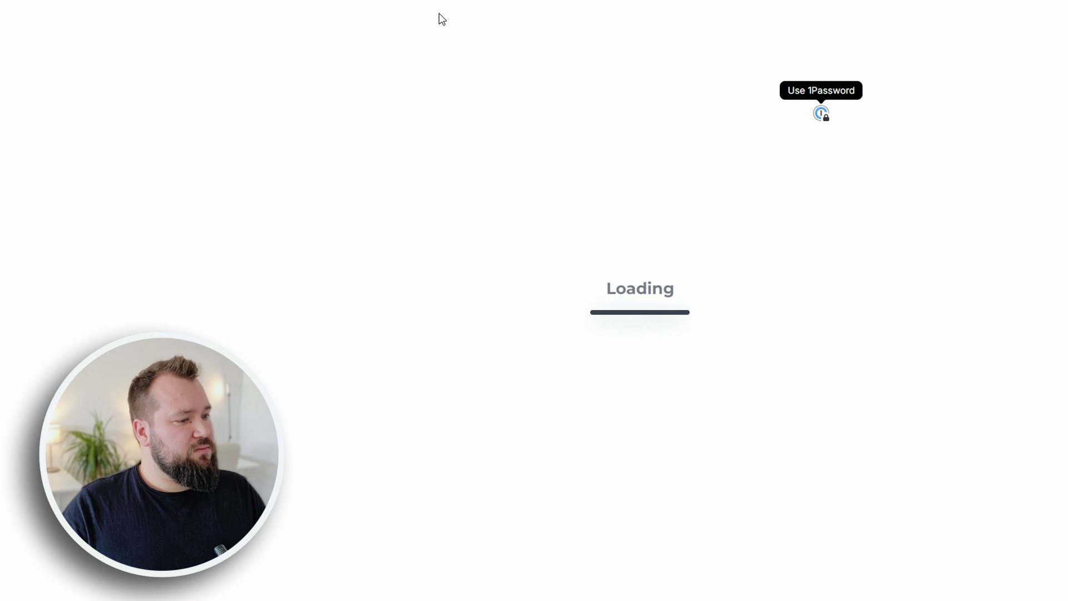
# - Fill in First Name 'TEST', Last Name 'TEST2' and a test email address
pyautogui.write('TEST')
pyautogui.press('Tab')
pyautogui.write('TEST2')
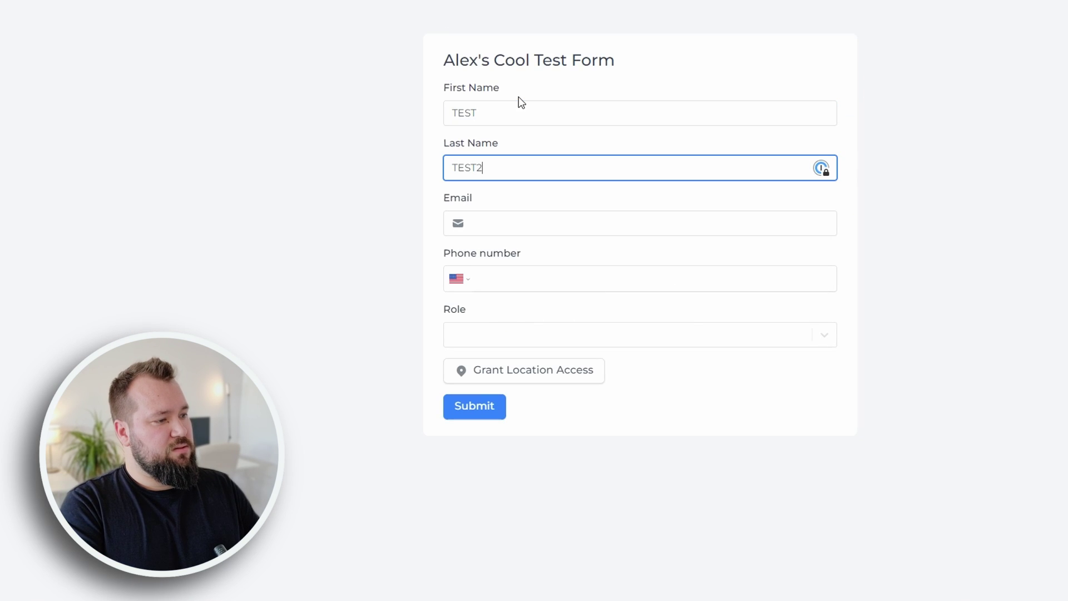
pyautogui.press('Tab')
pyautogui.write('ALE')
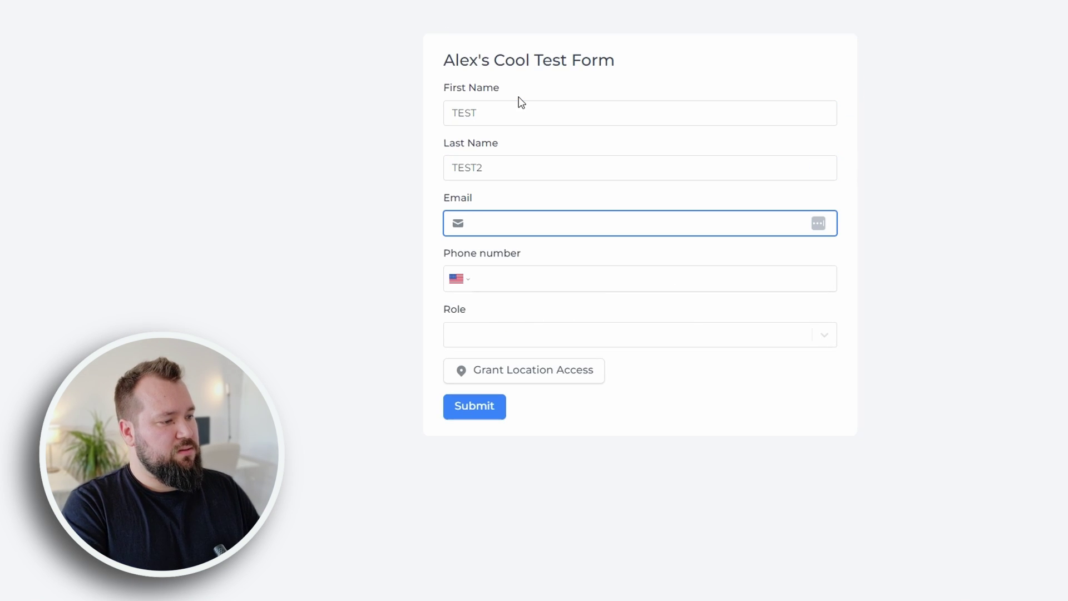
pyautogui.write('x@example')
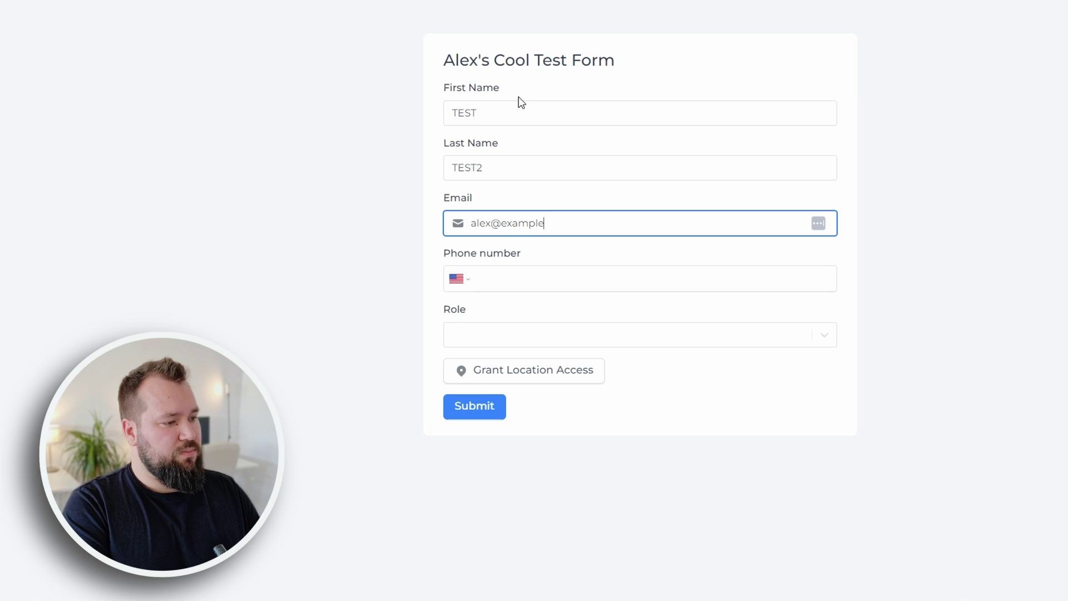
pyautogui.write('.com')
pyautogui.press('Tab')
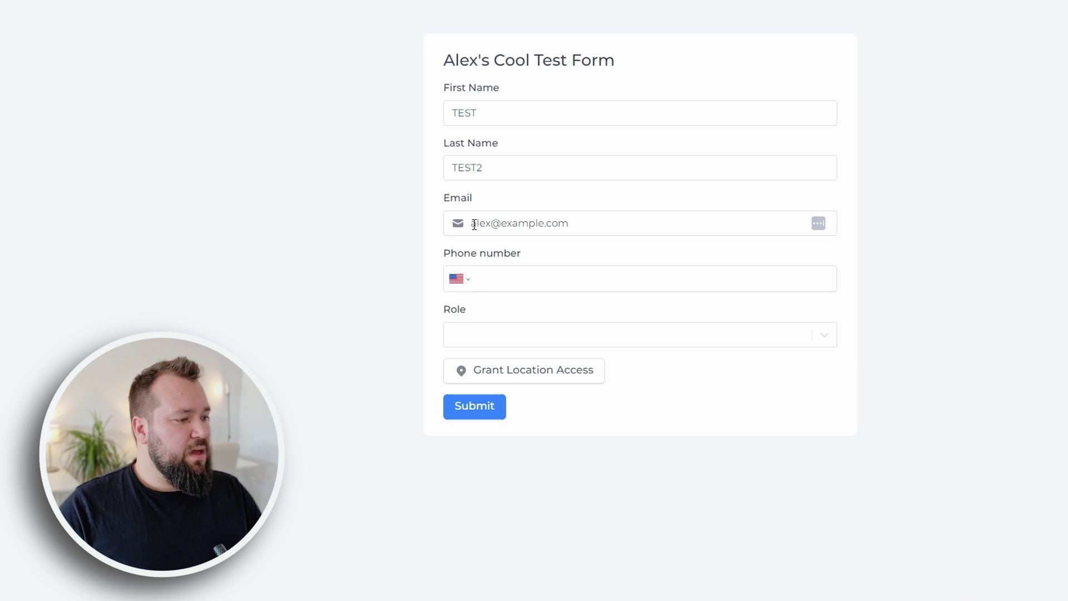
# - Enter phone number 234234234 with Cyprus as the country code
pyautogui.click(460, 278)
pyautogui.scroll(20, 566, 372)
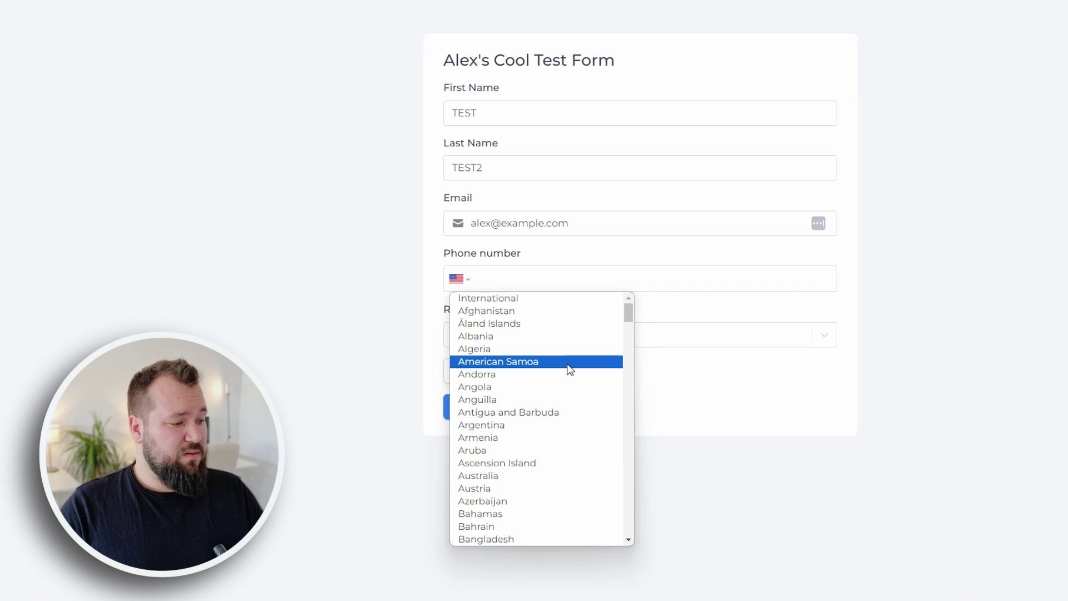
pyautogui.scroll(-15, 529, 430)
pyautogui.scroll(8, 536, 407)
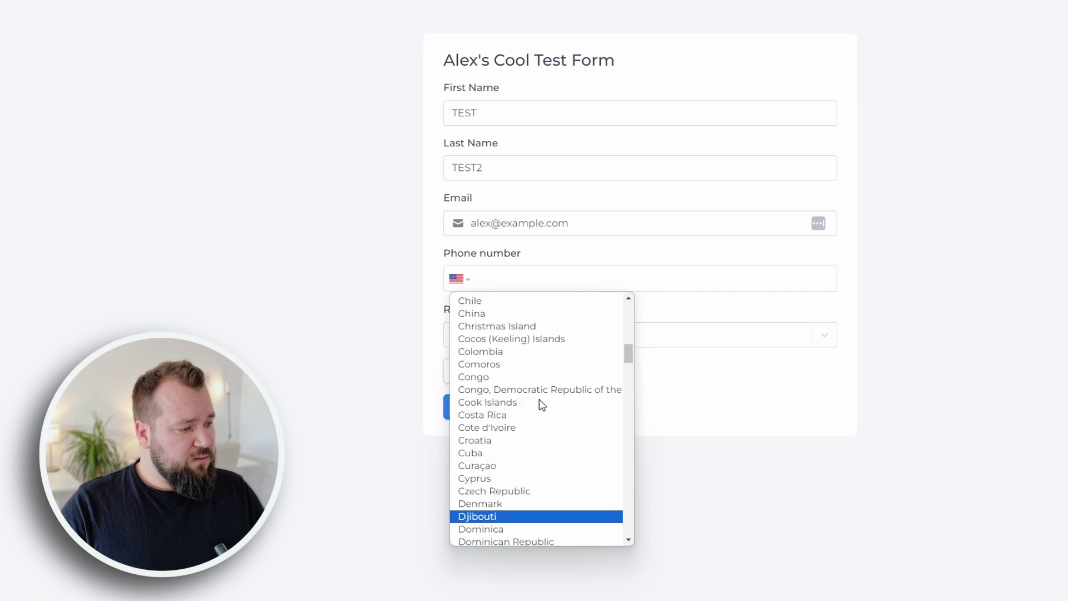
pyautogui.scroll(1, 523, 439)
pyautogui.click(515, 499)
pyautogui.write('234234234')
# - Choose role User, grant location access and submit the form
pyautogui.click(517, 339)
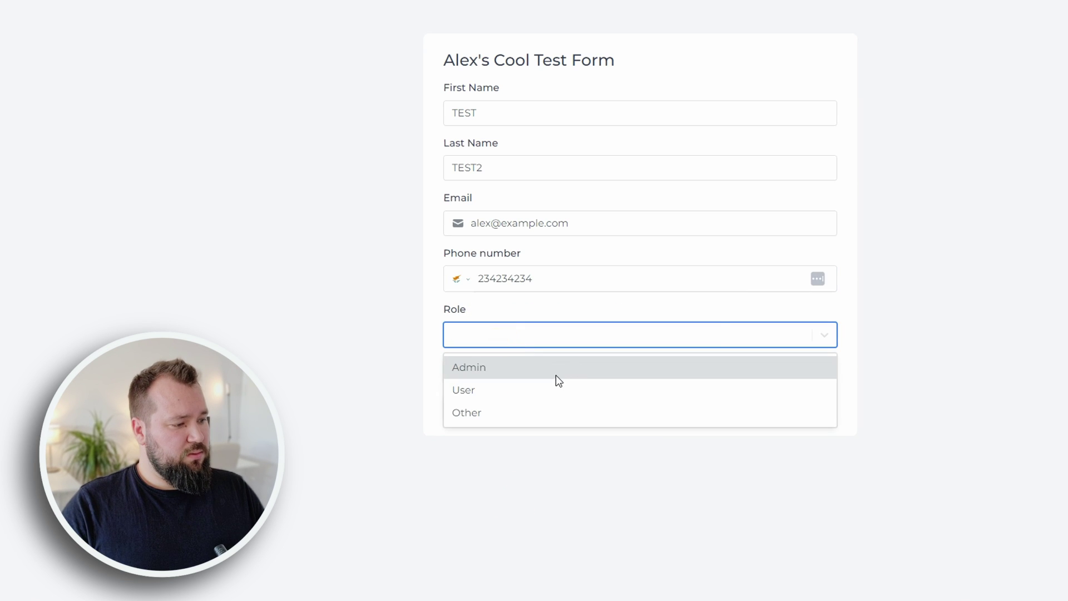
pyautogui.click(548, 389)
pyautogui.click(506, 370)
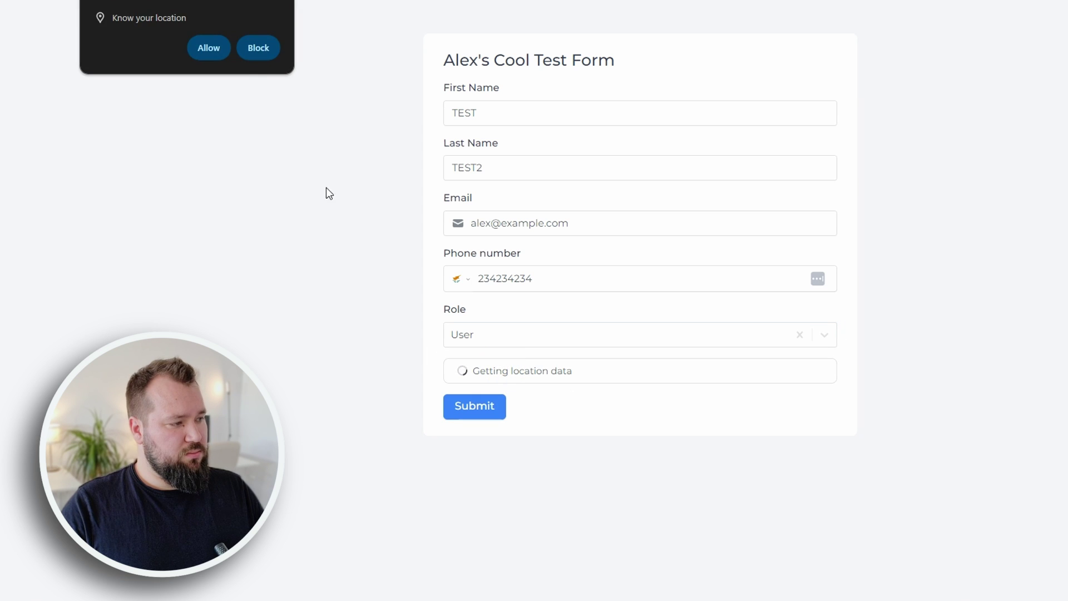
pyautogui.click(207, 48)
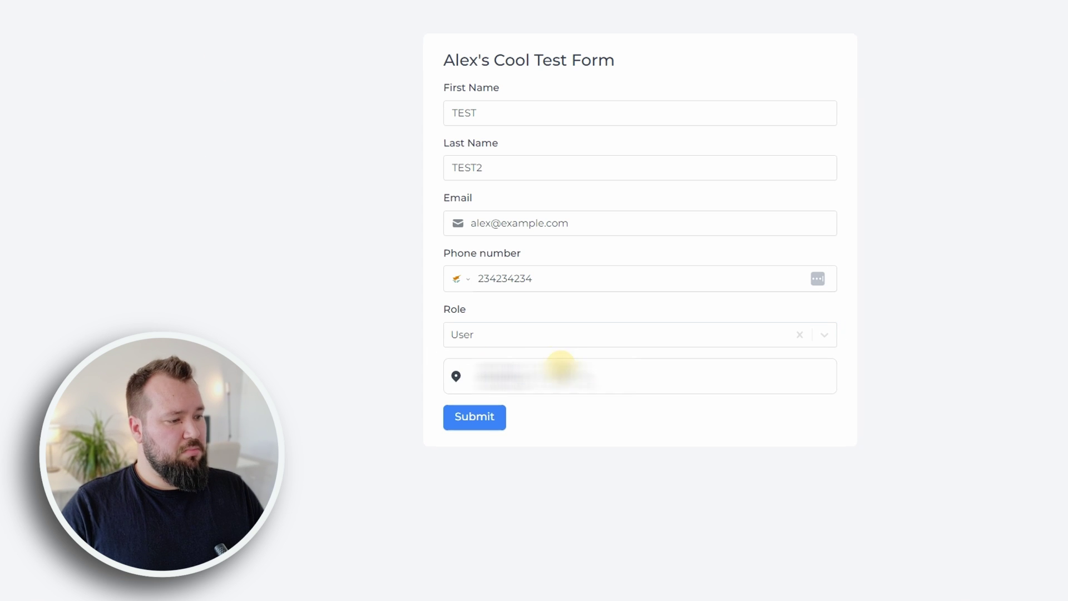
pyautogui.click(492, 428)
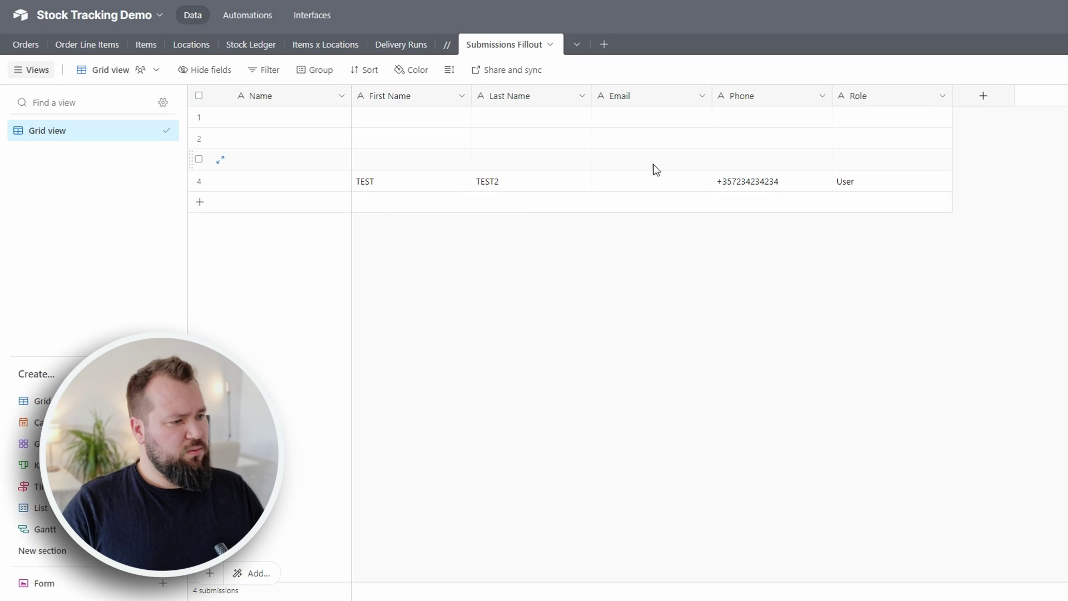
# - Check that the new row 4 in Airtable has an empty Email cell
pyautogui.click(652, 178)
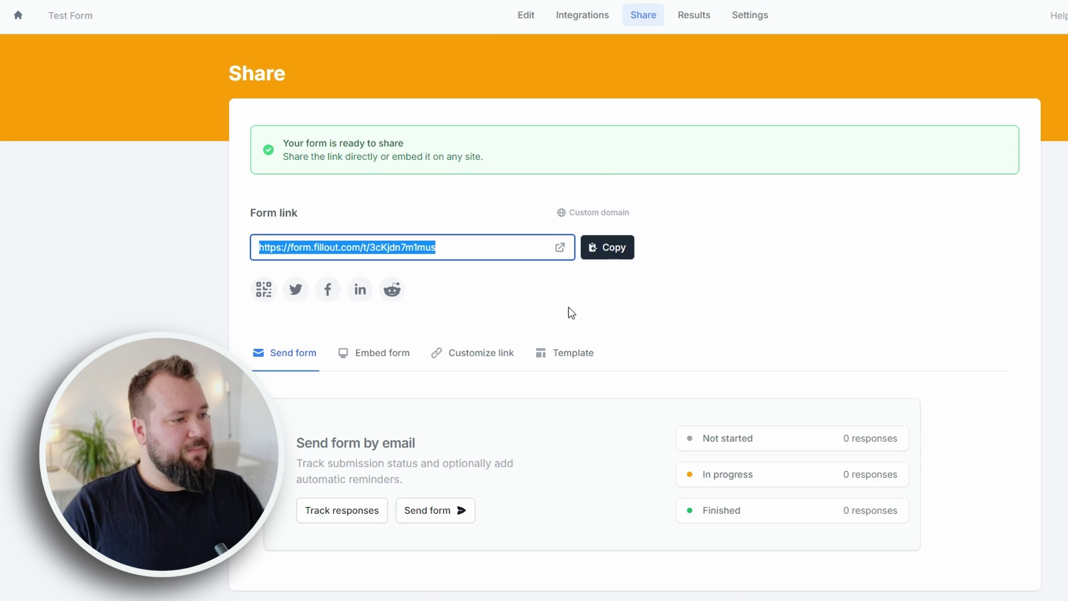
# - Add an Airtable mapping row linking the Email field to the form's Email question, then update
pyautogui.click(560, 15)
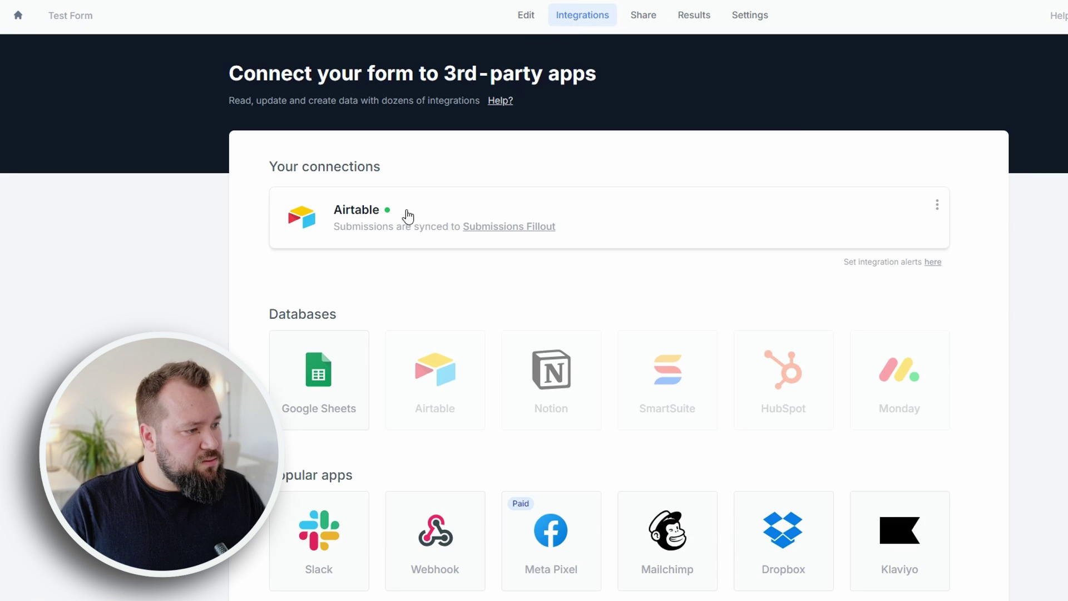
pyautogui.click(902, 219)
pyautogui.scroll(-3, 633, 386)
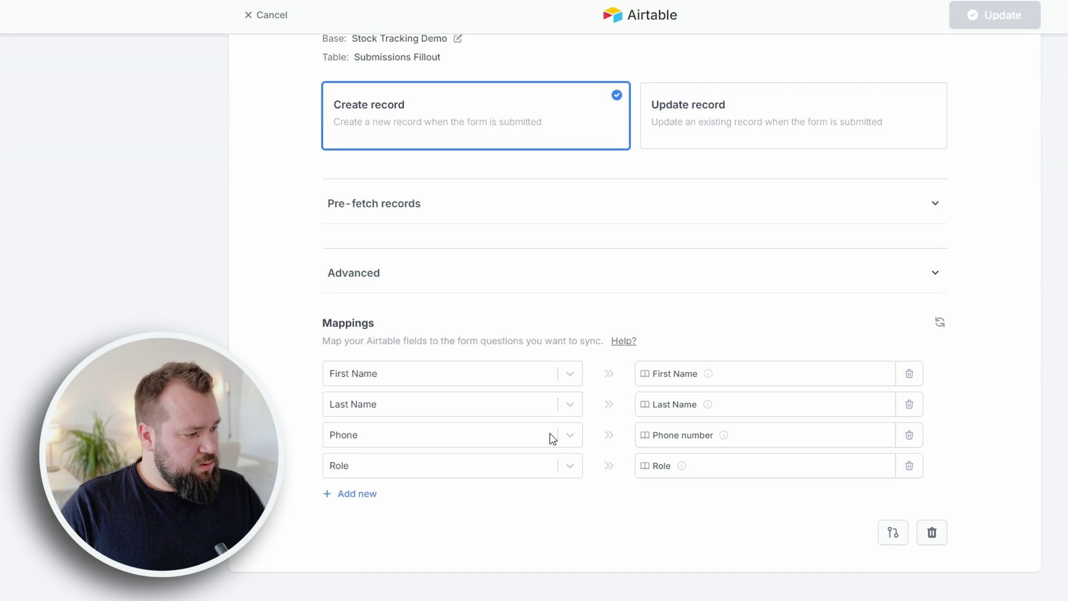
pyautogui.click(353, 494)
pyautogui.click(396, 470)
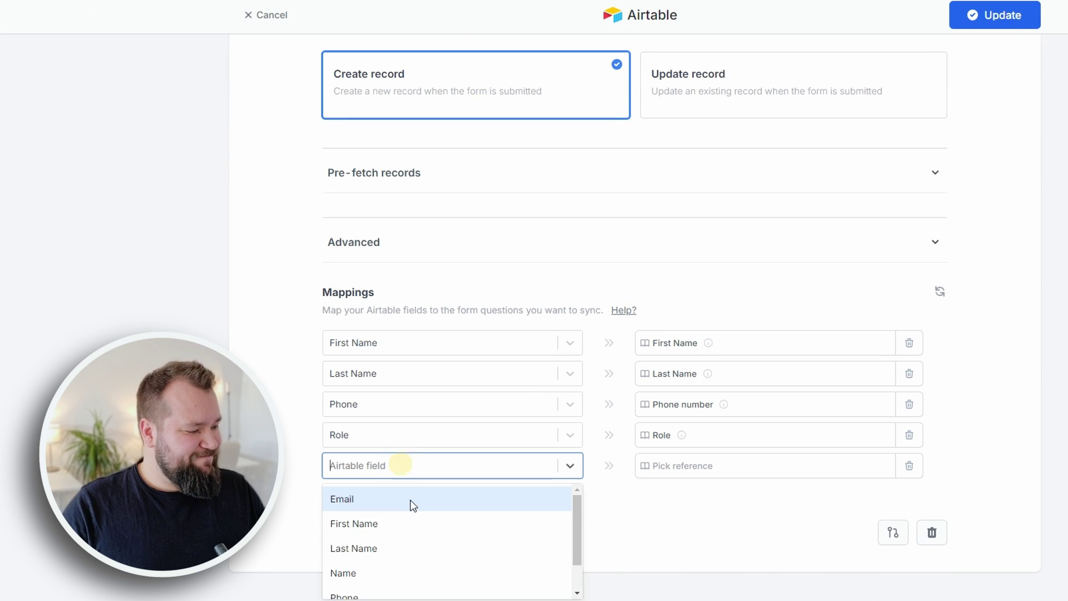
pyautogui.click(390, 501)
pyautogui.click(730, 465)
pyautogui.click(844, 330)
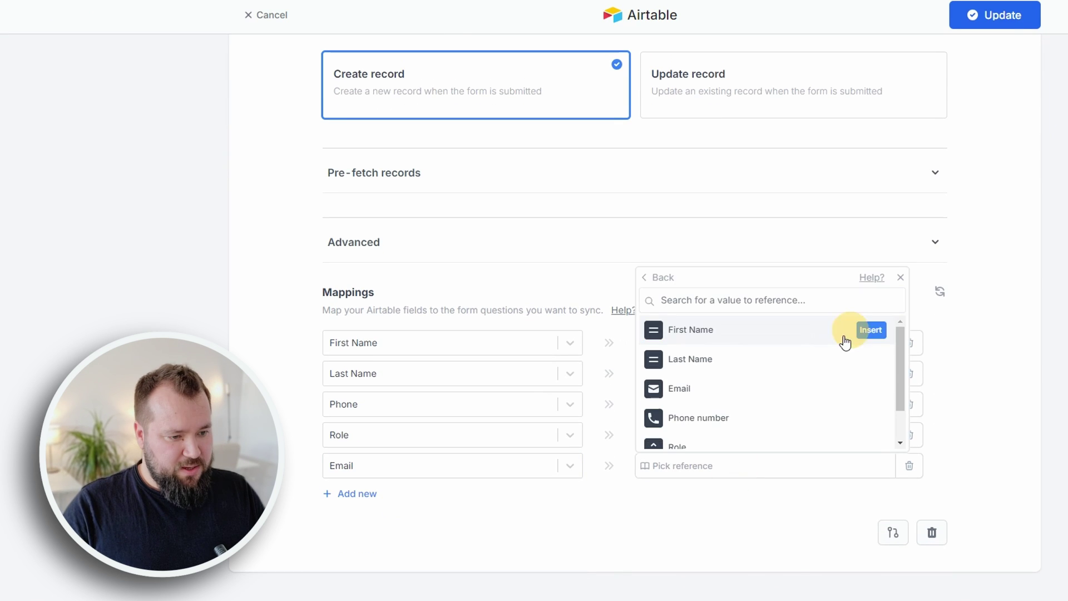
pyautogui.click(868, 388)
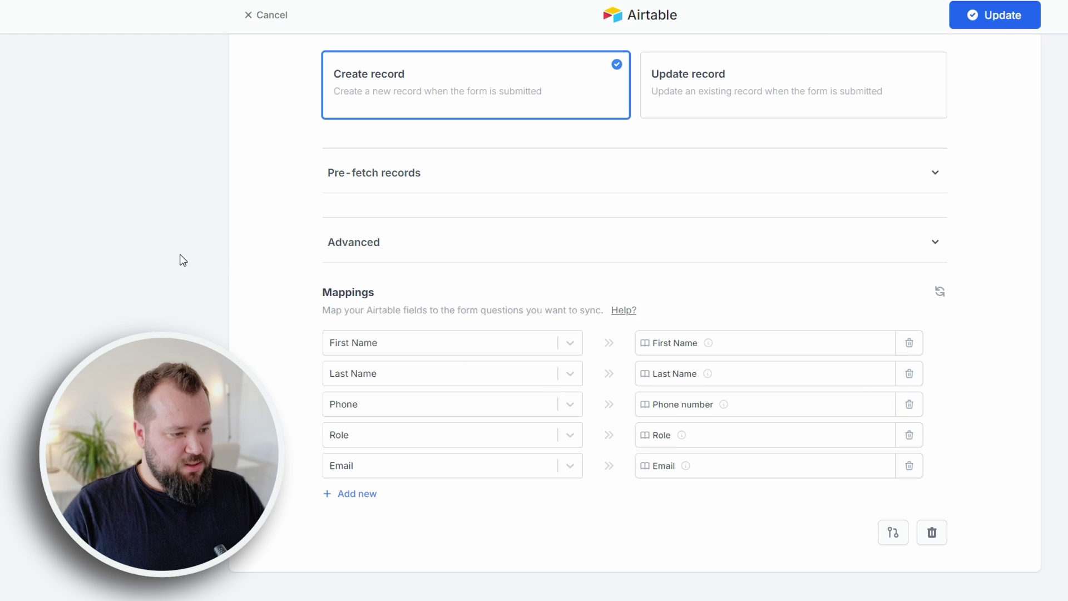
pyautogui.click(976, 23)
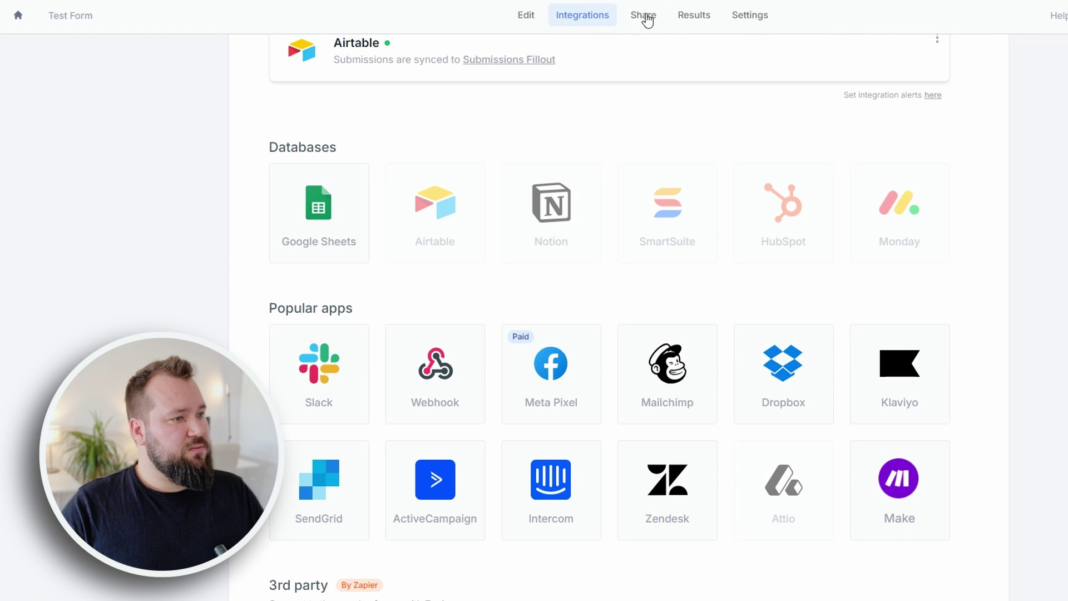
# - Open the form's live link from the Share page in a new browser tab
pyautogui.click(645, 17)
pyautogui.hotkey('ctrl', 't')
pyautogui.write('https://form.fillout.com/t/3cKjdn7m1mus')
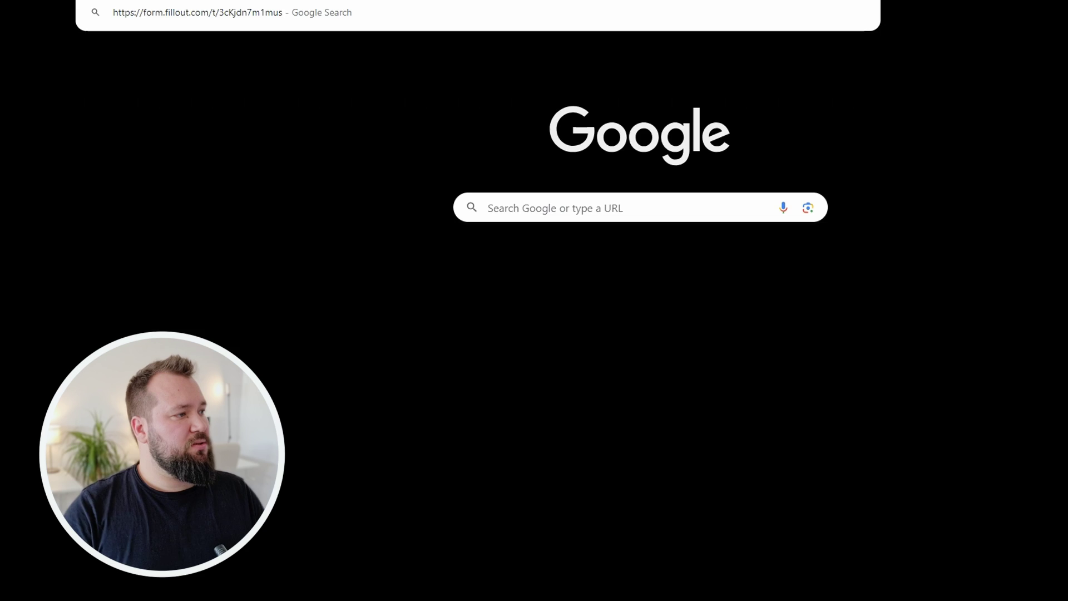
pyautogui.press('Return')
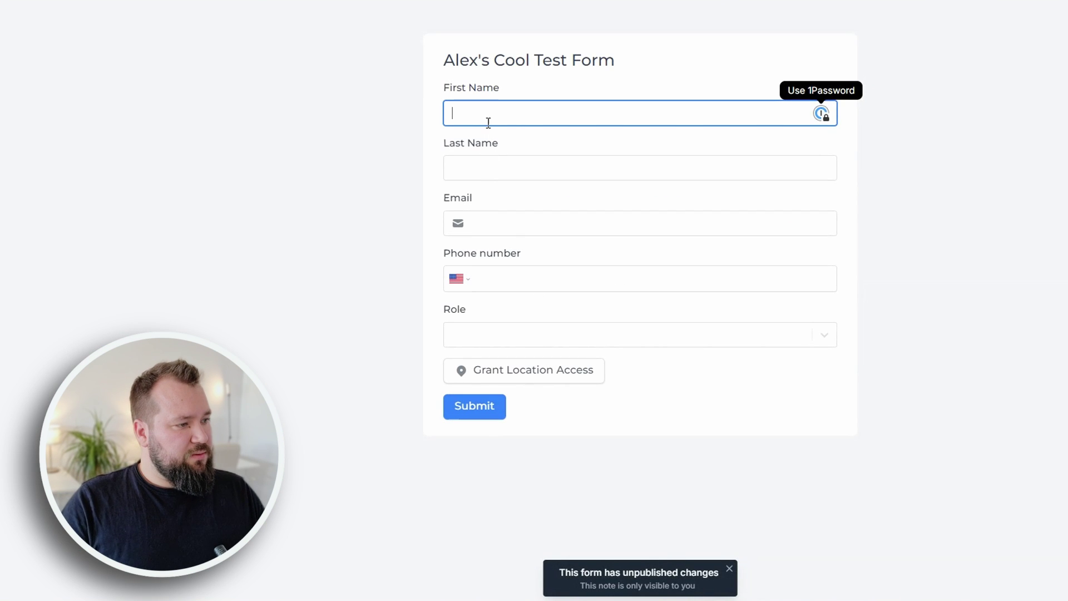
# - Fill in a test name, email and phone number, choose role Admin, and submit
pyautogui.write('alex')
pyautogui.press('Tab')
pyautogui.write('v')
pyautogui.press('Tab')
pyautogui.write('alex@examp;e')
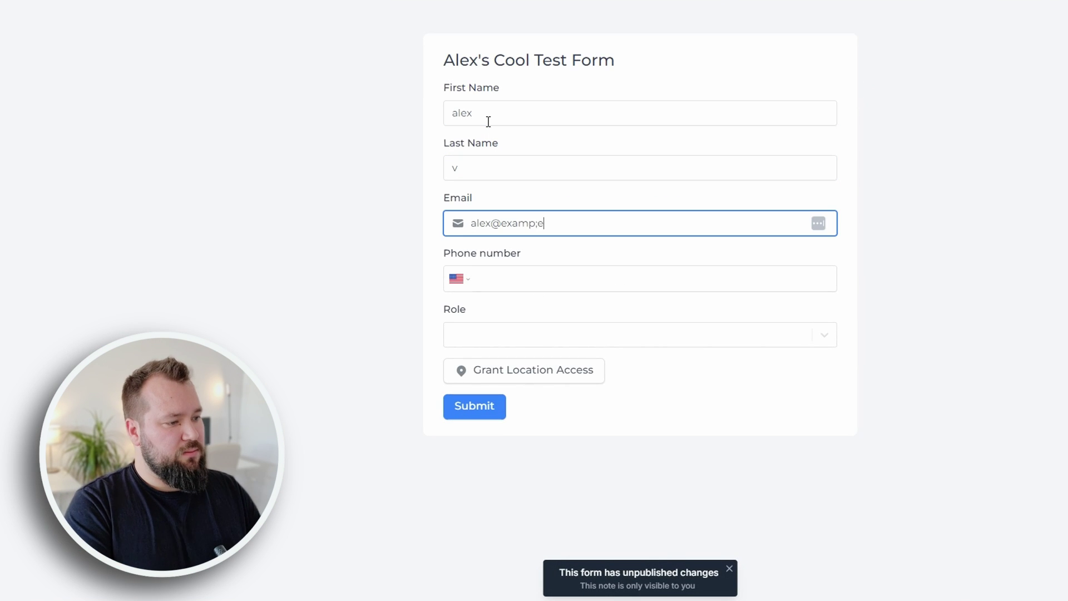
pyautogui.press('BackSpace')
pyautogui.press('BackSpace')
pyautogui.write('le.com')
pyautogui.press('Tab')
pyautogui.write('2342342342342')
pyautogui.press('Tab')
pyautogui.press('Down')
pyautogui.press('Return')
pyautogui.press('Return')
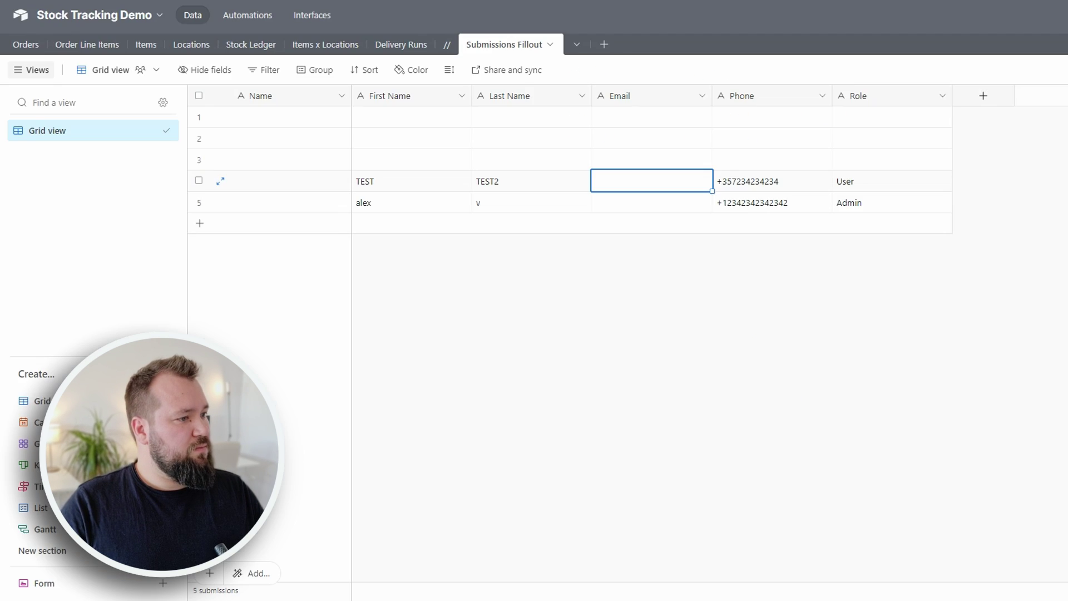
# - Inspect the new Airtable row's Email, Phone and Role cells
pyautogui.click(639, 207)
pyautogui.click(770, 204)
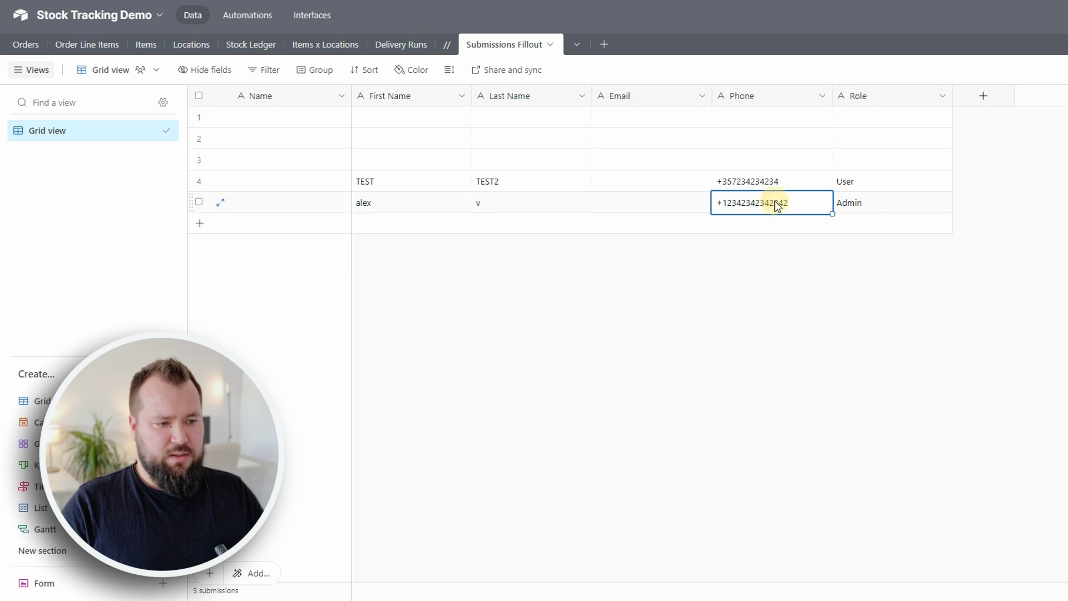
pyautogui.click(874, 200)
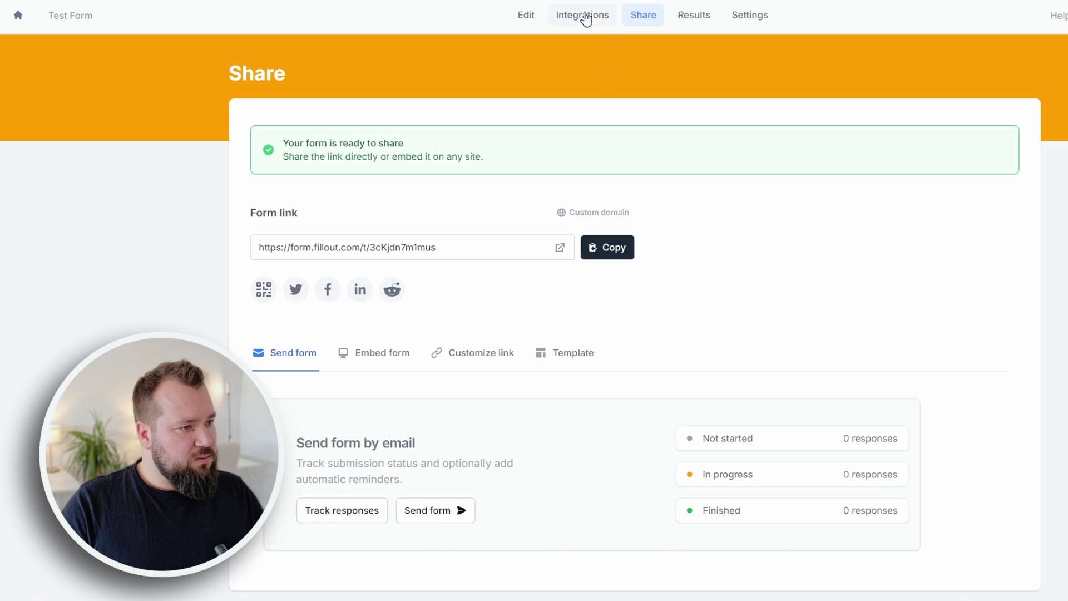
pyautogui.click(586, 17)
pyautogui.click(902, 218)
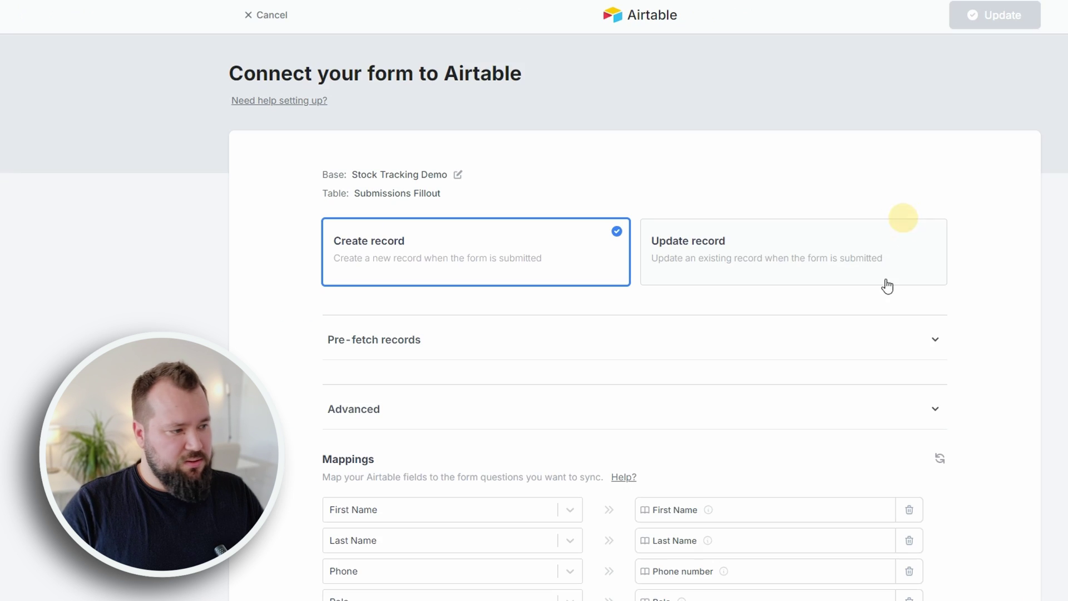
pyautogui.scroll(-3, 338, 348)
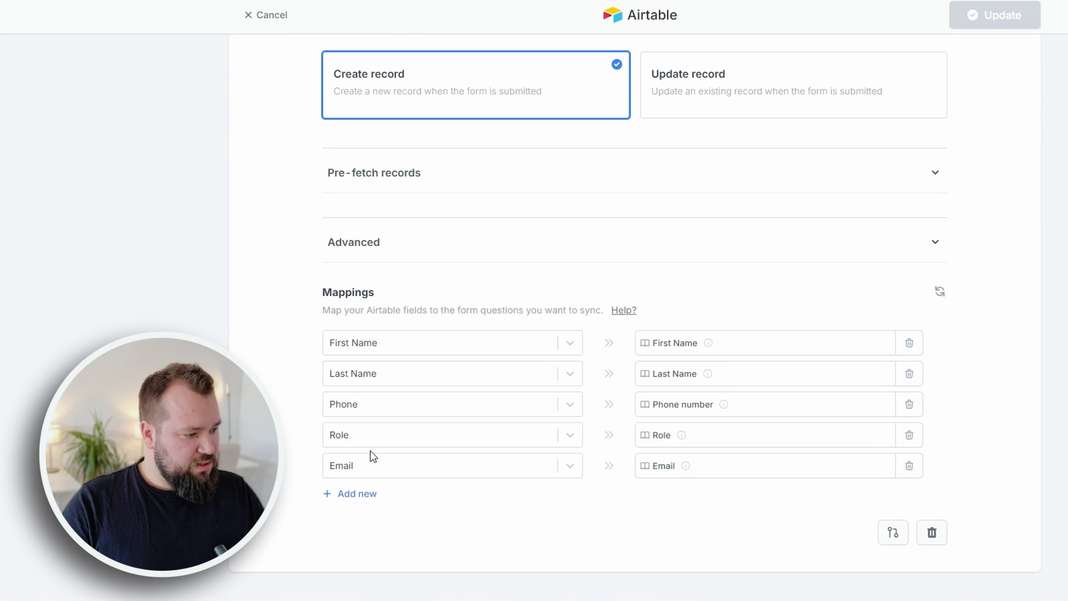
pyautogui.scroll(3, 1024, 497)
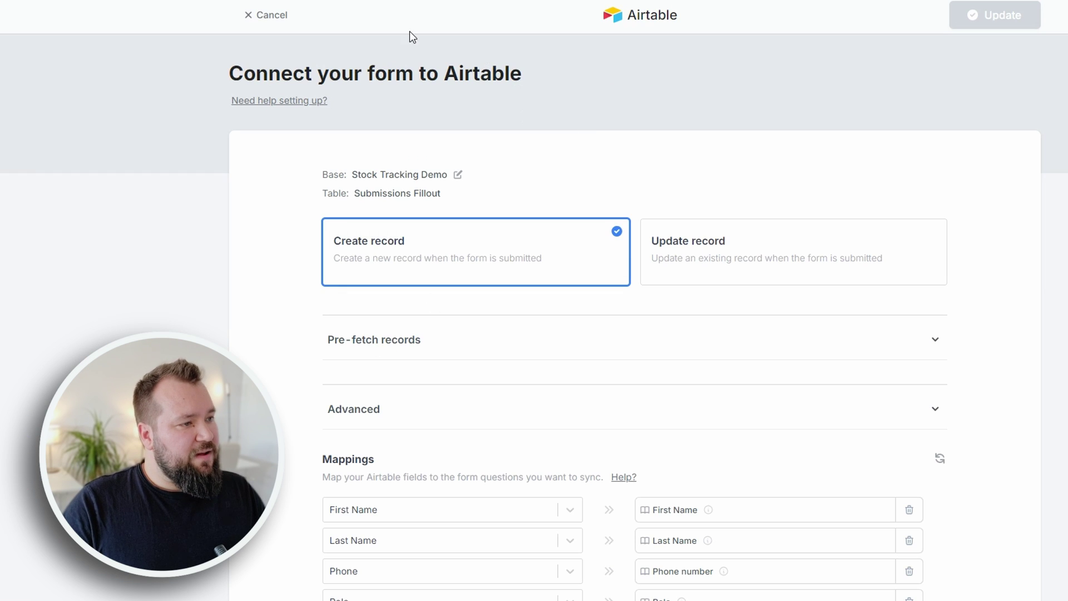
pyautogui.click(263, 15)
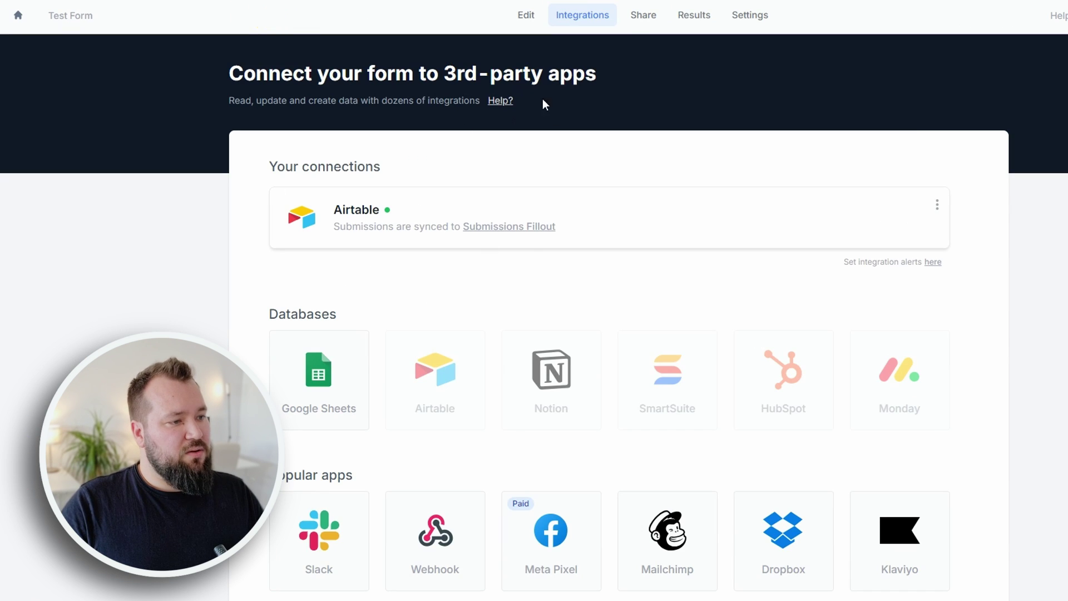
pyautogui.click(641, 17)
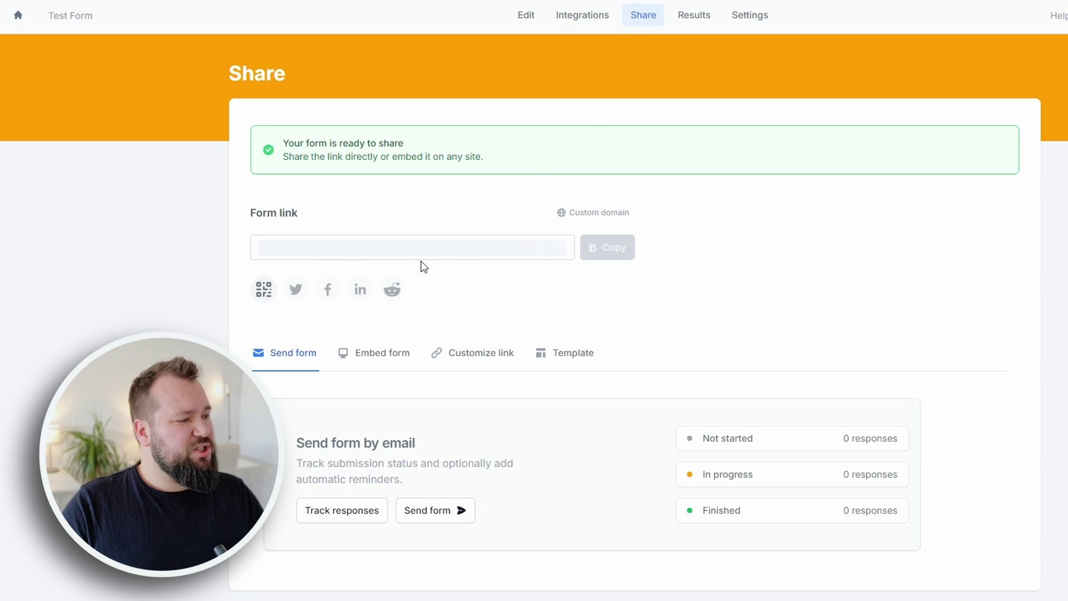
pyautogui.click(451, 251)
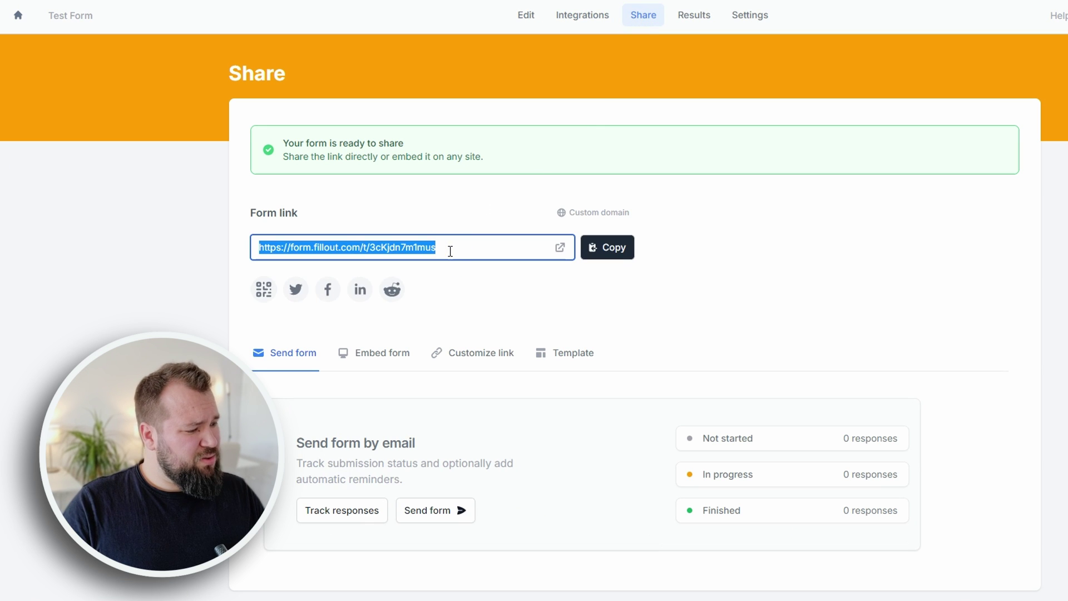
# - Publish the latest form changes, dismiss the confirmation, and select the form link
pyautogui.click(1025, 92)
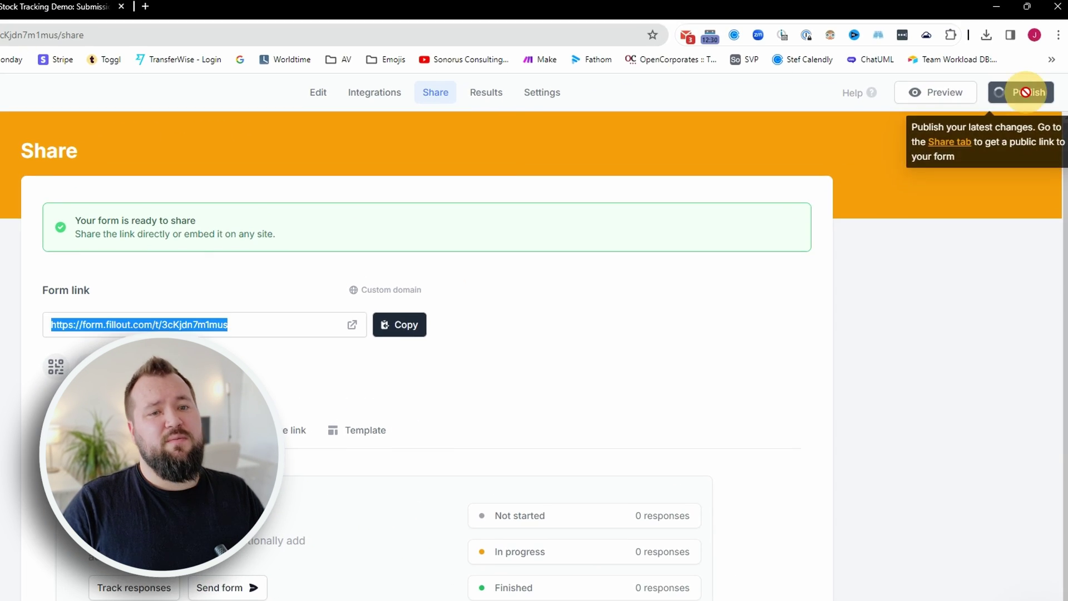
pyautogui.click(656, 278)
pyautogui.click(232, 318)
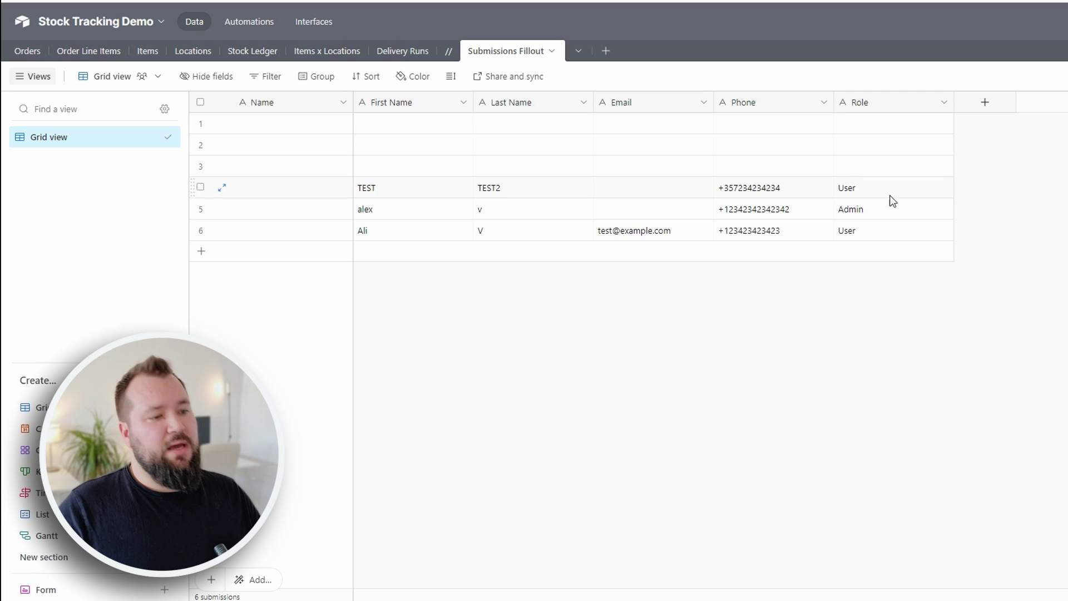
pyautogui.click(901, 230)
pyautogui.click(720, 495)
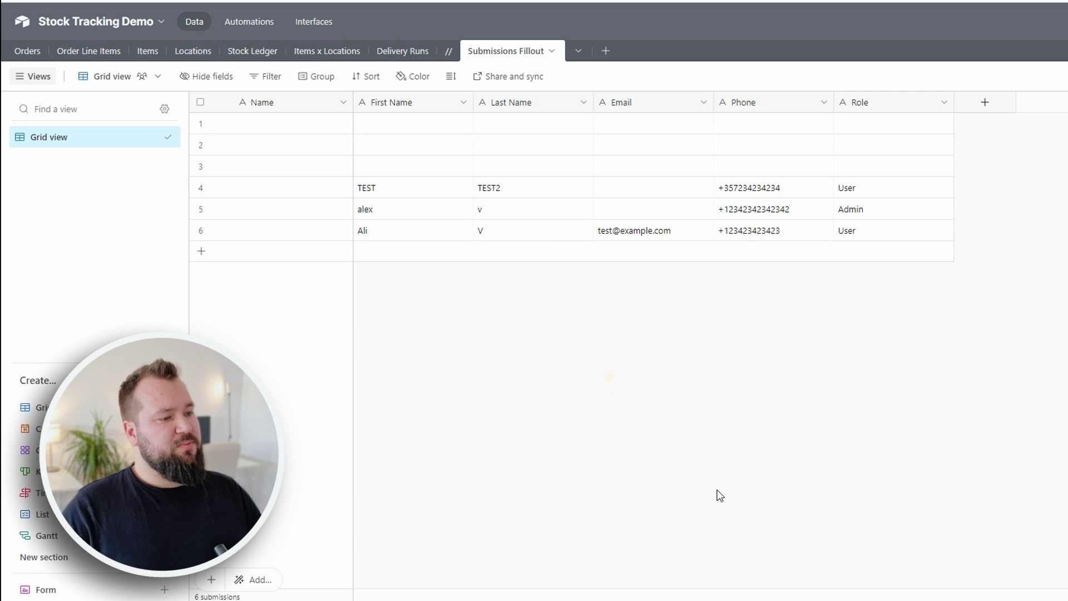